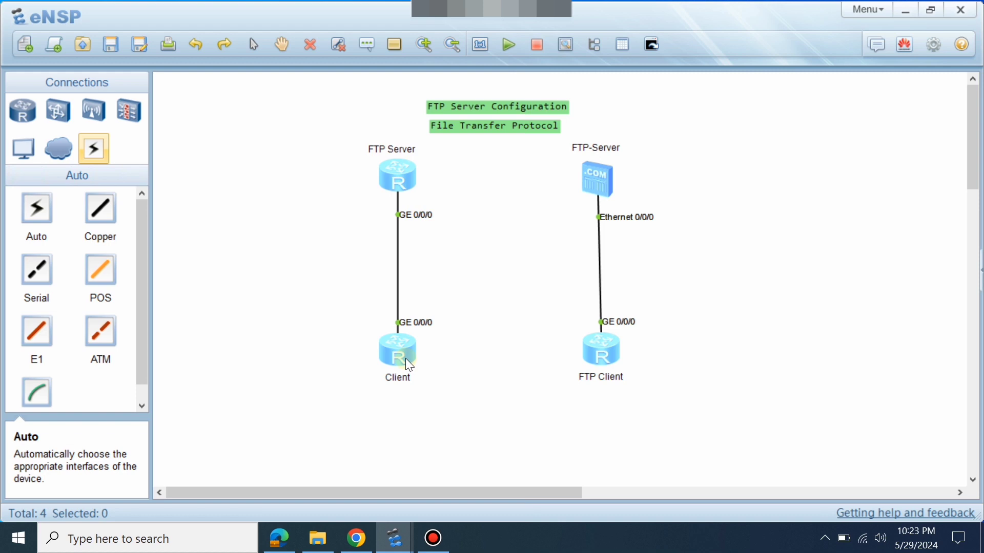
# Add the text label '10.1.1.1/24' beside the FTP Server router.
pyautogui.doubleClick(409, 169)
pyautogui.press('Return')
pyautogui.press('Return')
pyautogui.press('Return')
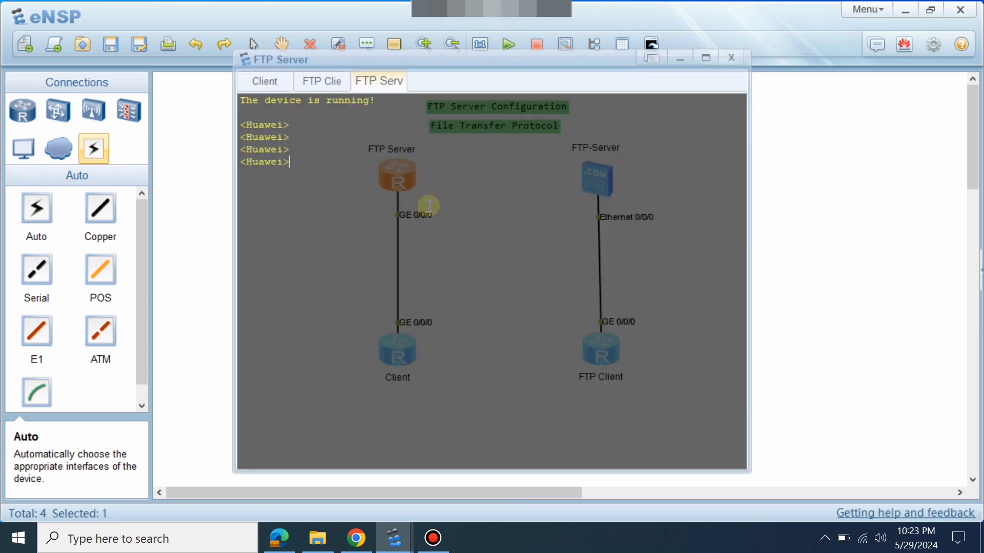
pyautogui.click(900, 277)
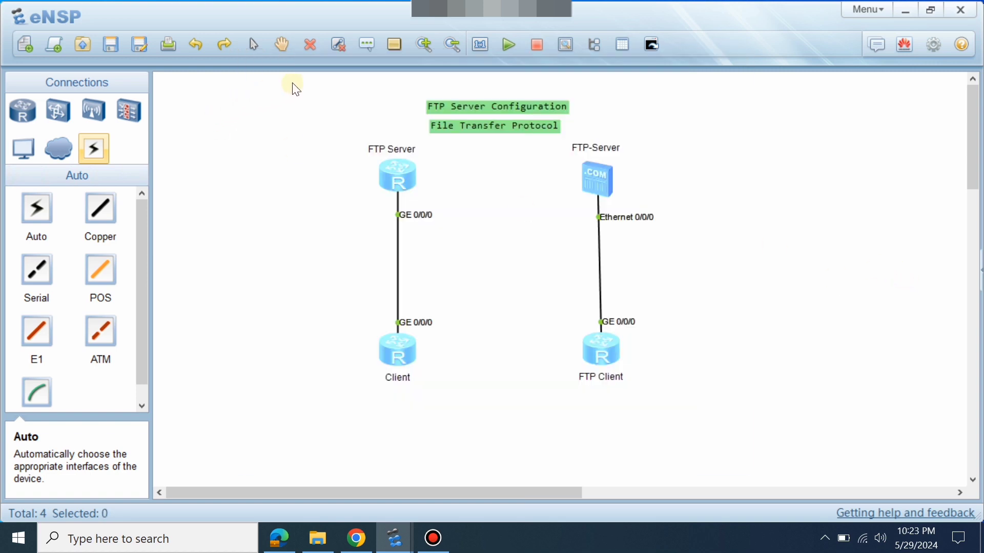
pyautogui.click(367, 44)
pyautogui.click(319, 192)
pyautogui.write('10.1.1.1')
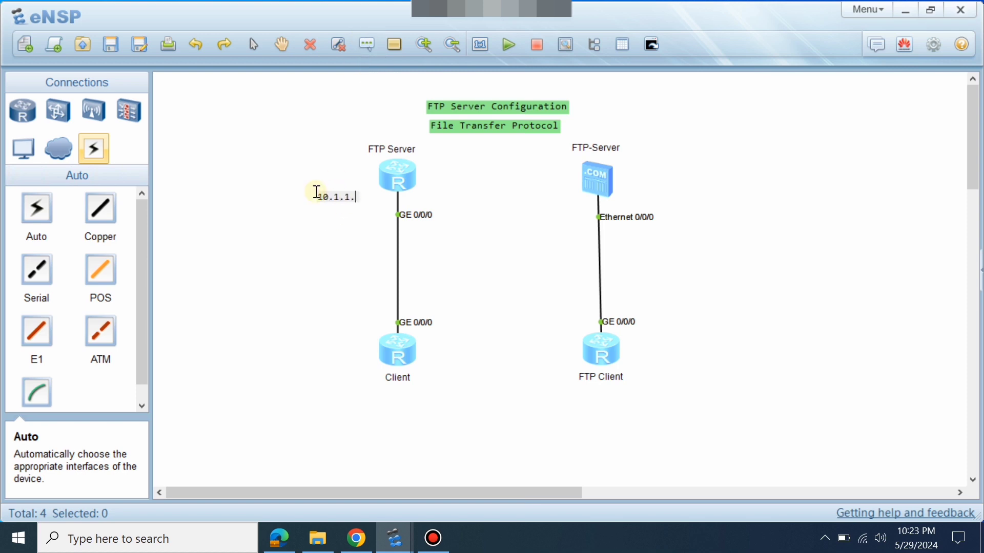
pyautogui.write('/24')
pyautogui.hotkey('ctrl', 'a')
pyautogui.hotkey('ctrl', 'c')
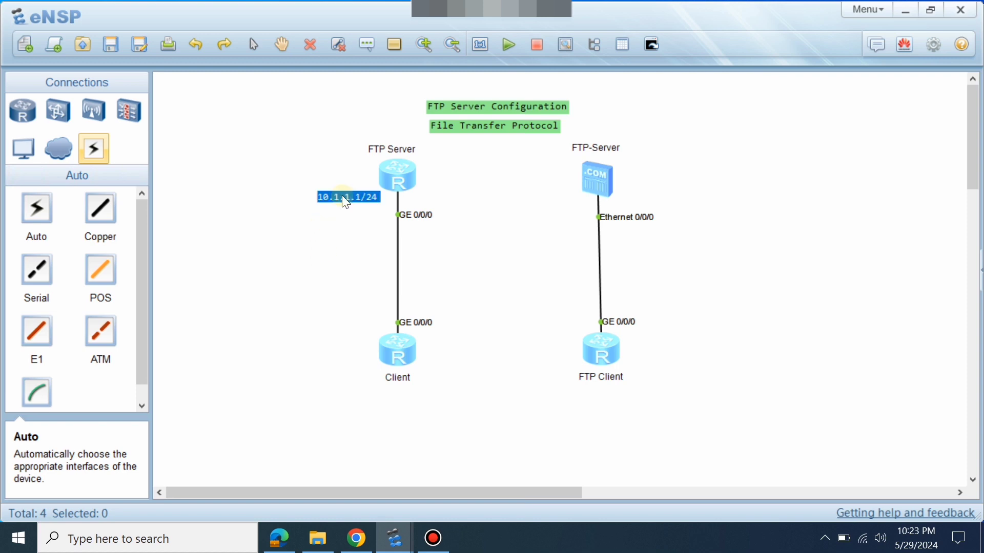
pyautogui.click(326, 97)
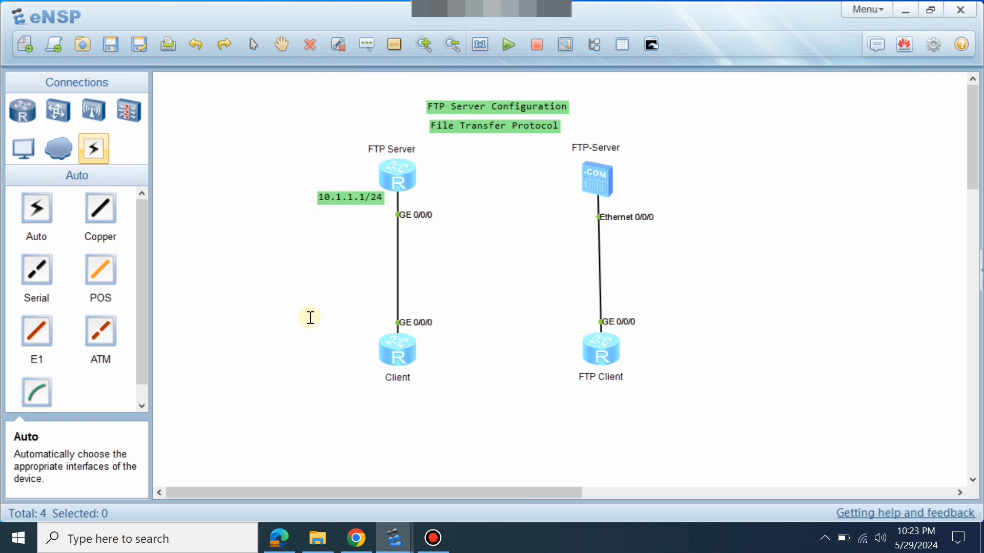
# Add a '10.1.1.2/24' label and position it beside the Client router.
pyautogui.click(311, 318)
pyautogui.hotkey('ctrl', 'v')
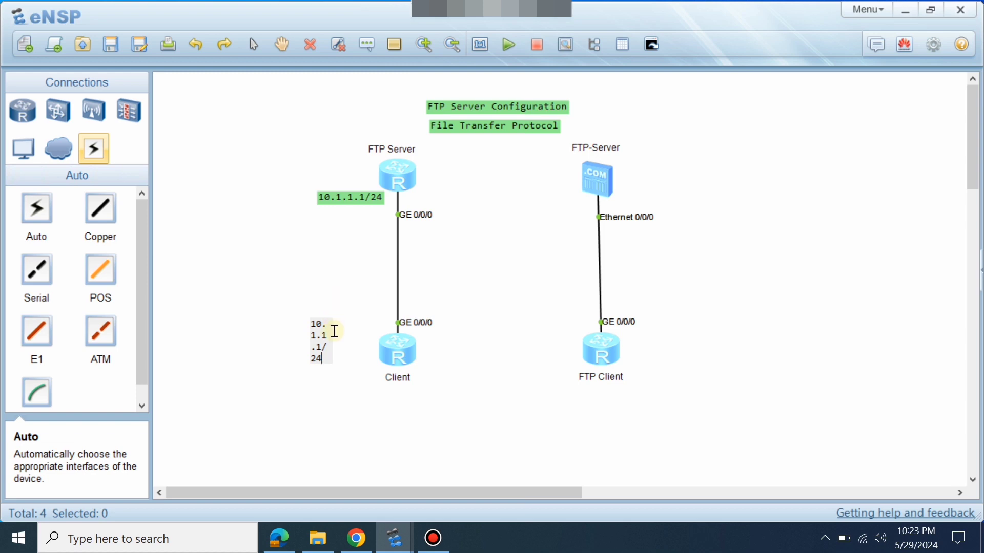
pyautogui.click(322, 347)
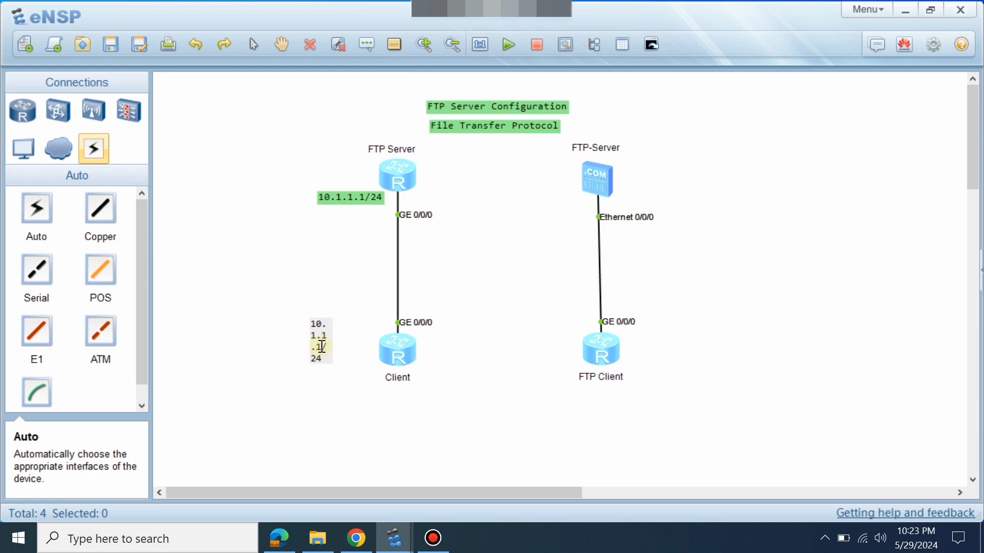
pyautogui.press('BackSpace')
pyautogui.write('2')
pyautogui.click(369, 385)
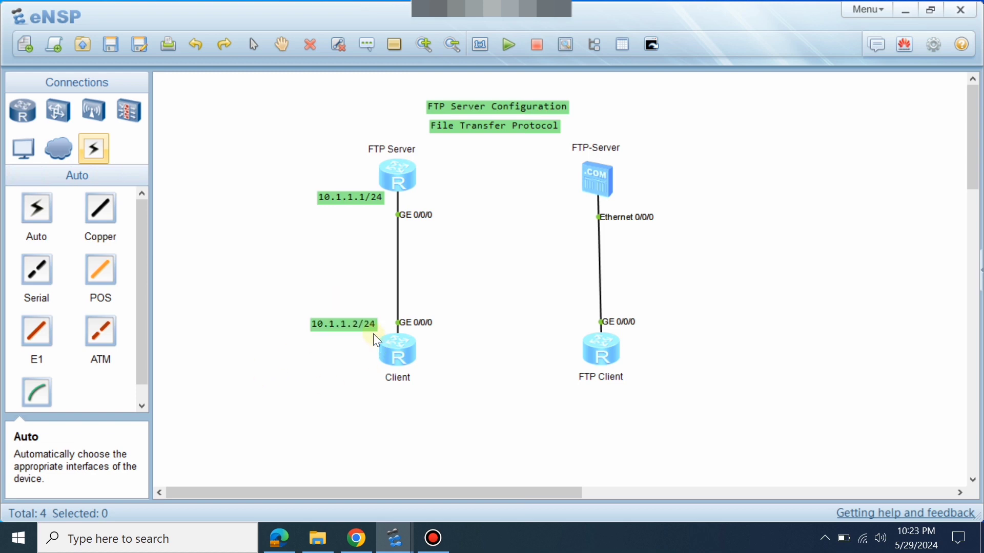
pyautogui.moveTo(365, 327); pyautogui.dragTo(357, 325)
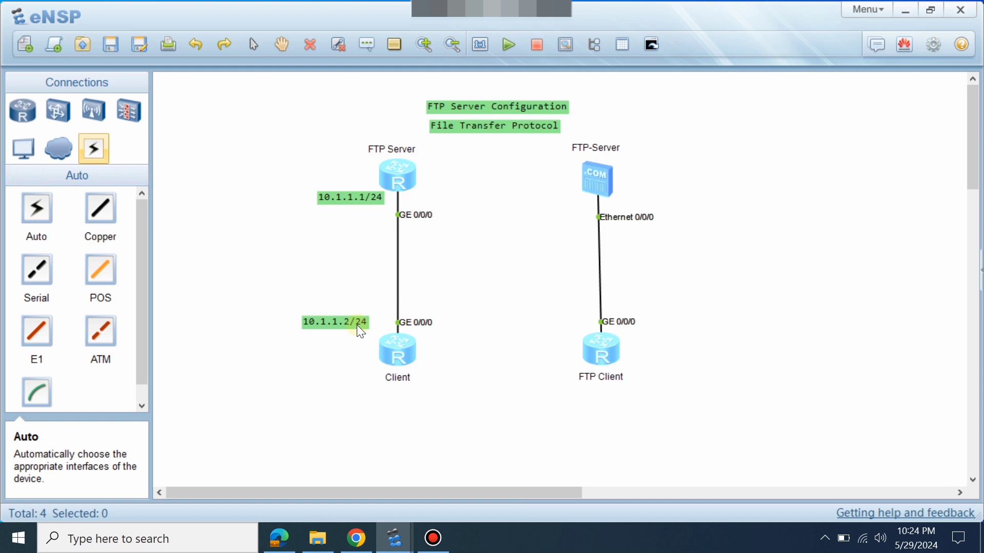
# Open the FTP Server router's console and enter system view with 'sys'.
pyautogui.doubleClick(402, 177)
pyautogui.click(394, 246)
pyautogui.press('Return')
pyautogui.press('Return')
pyautogui.press('Return')
pyautogui.press('Return')
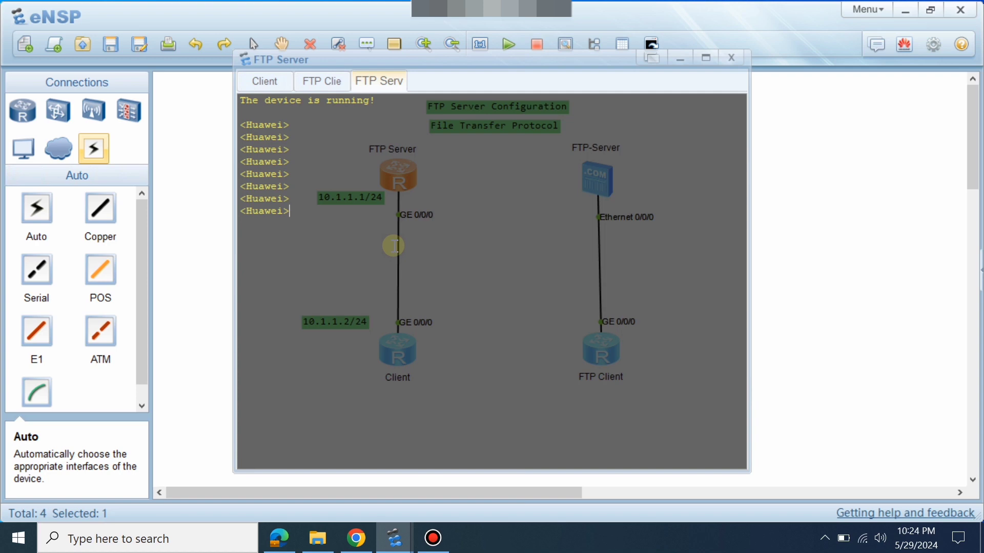
pyautogui.write('sys')
pyautogui.press('Return')
# Run 'ftp server enable' to start the FTP server.
pyautogui.press('Return')
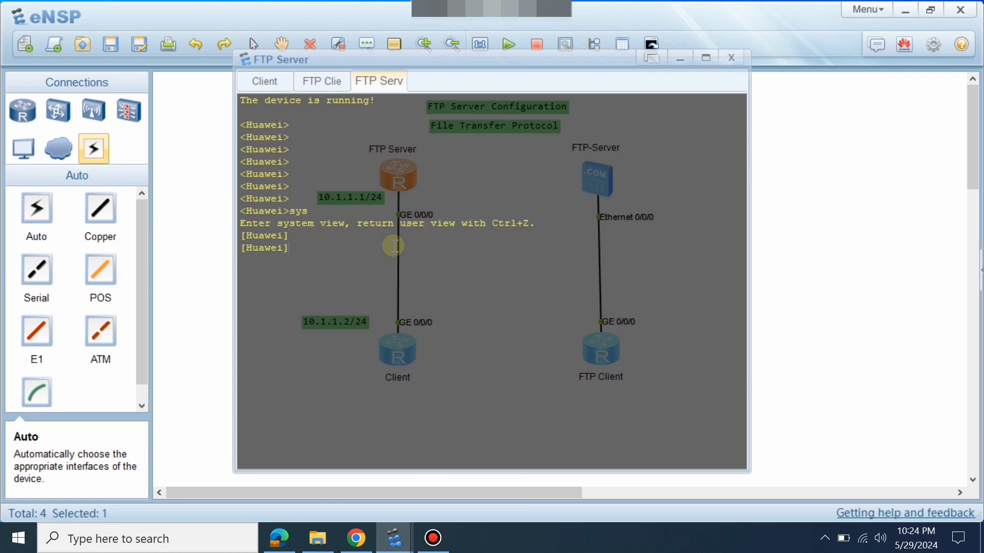
pyautogui.write('ft')
pyautogui.press('Tab')
pyautogui.write('ser')
pyautogui.press('Tab')
pyautogui.write('en')
pyautogui.press('Tab')
pyautogui.press('Return')
pyautogui.press('Return')
pyautogui.press('Return')
pyautogui.press('Return')
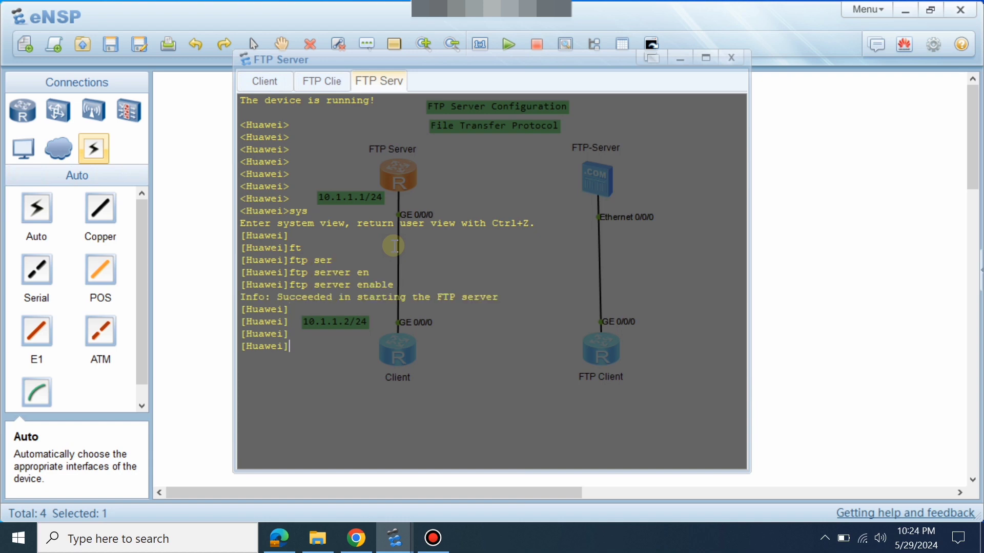
# Quit to user view and list the flash:/ contents with 'dir'.
pyautogui.press('Return')
pyautogui.write('q')
pyautogui.press('Return')
pyautogui.press('Return')
pyautogui.press('Return')
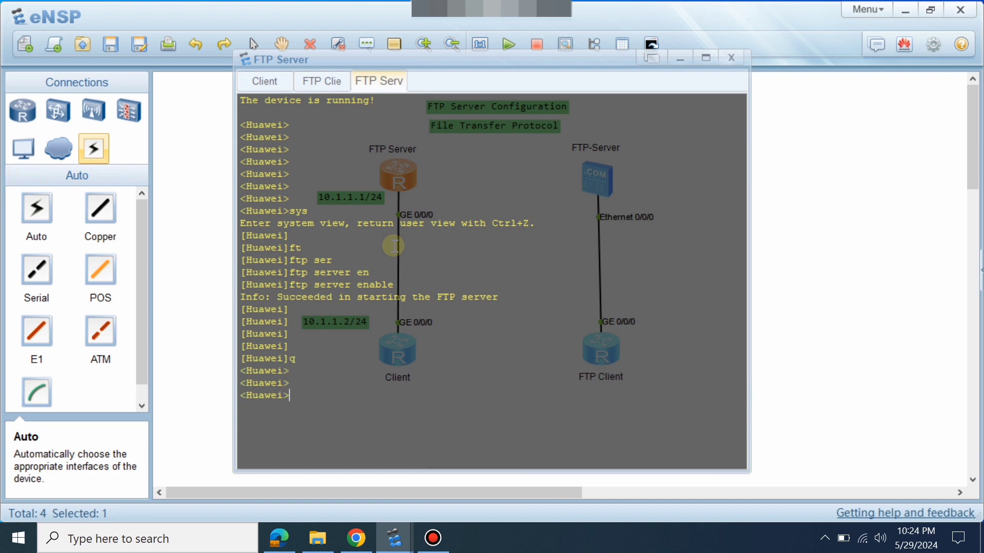
pyautogui.write('dir')
pyautogui.press('Tab')
pyautogui.press('Return')
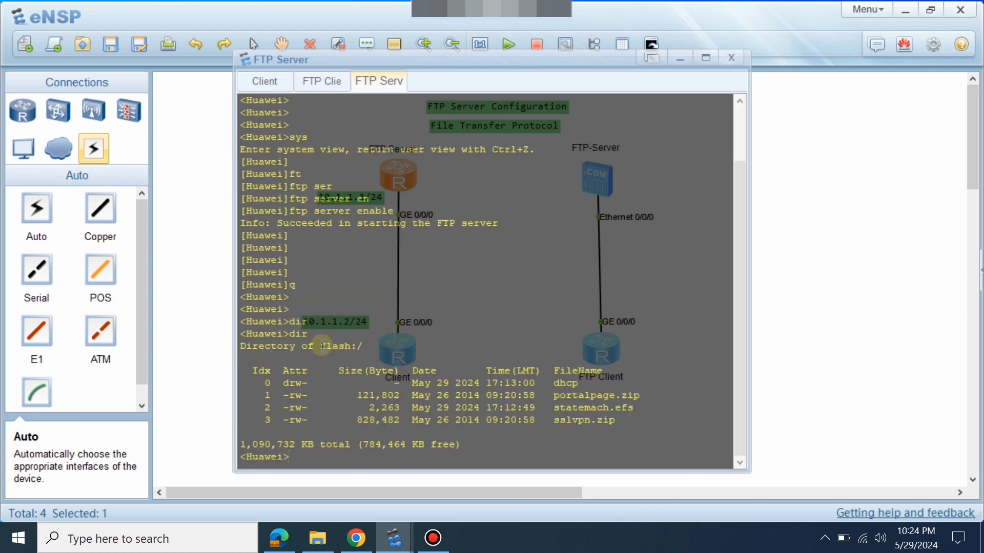
pyautogui.moveTo(321, 346); pyautogui.dragTo(371, 339)
pyautogui.hotkey('ctrl', 'c')
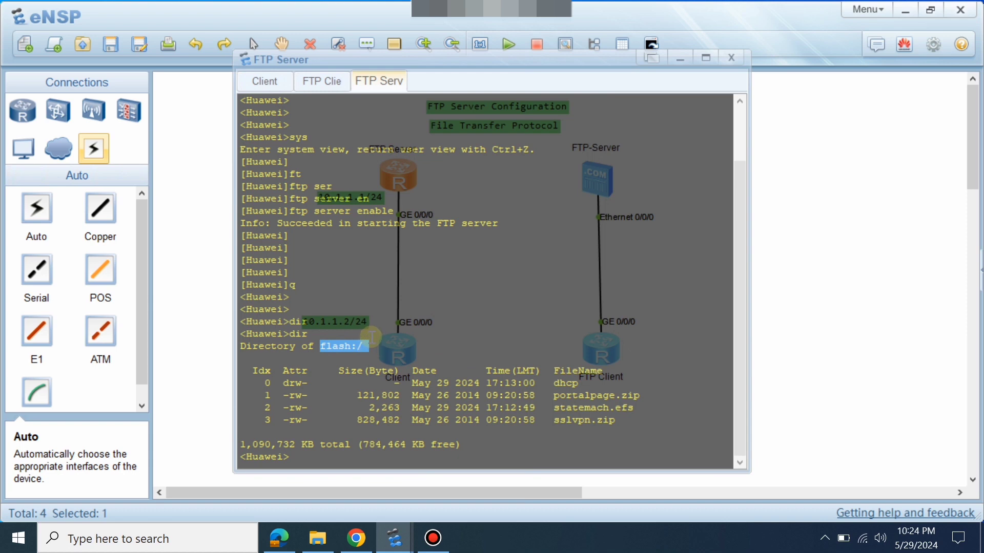
pyautogui.click(405, 321)
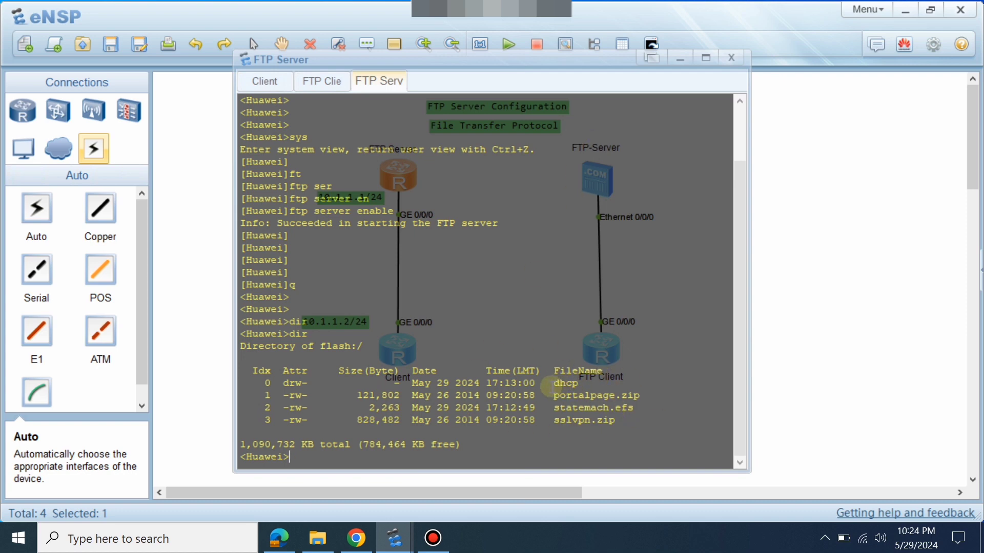
pyautogui.moveTo(548, 384); pyautogui.dragTo(571, 385)
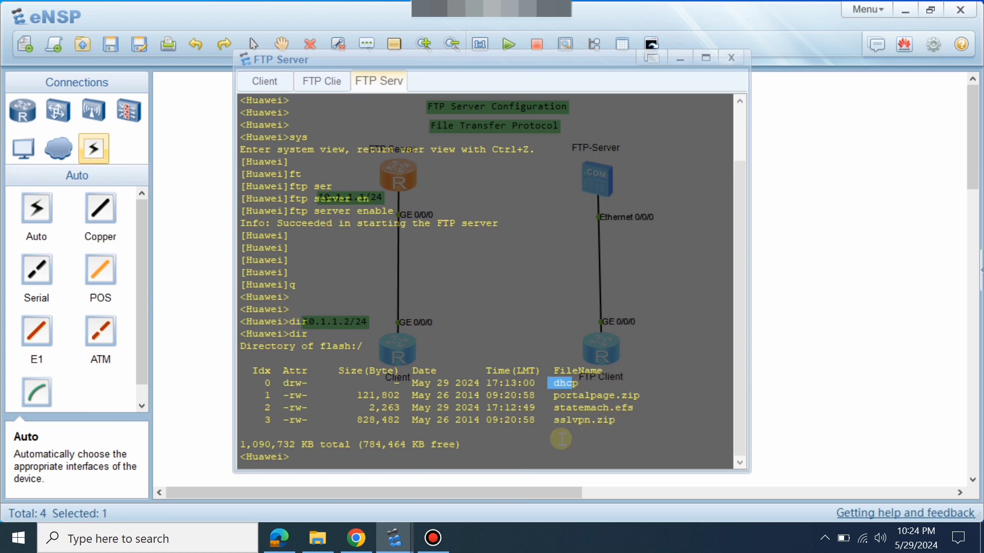
pyautogui.click(556, 441)
pyautogui.press('Down')
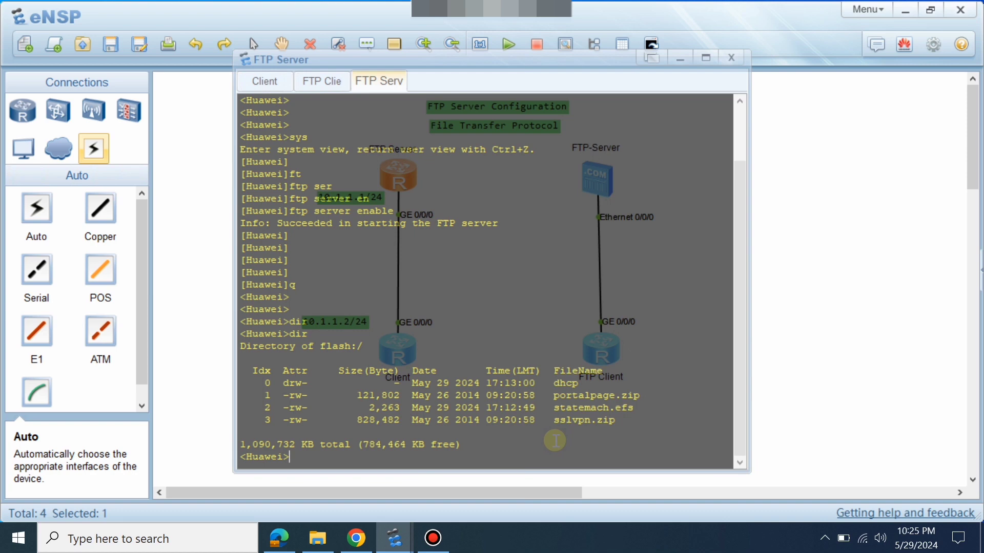
# Enter system view and explore ftp command options using Tab completion and '?'.
pyautogui.press('Return')
pyautogui.press('Return')
pyautogui.press('Return')
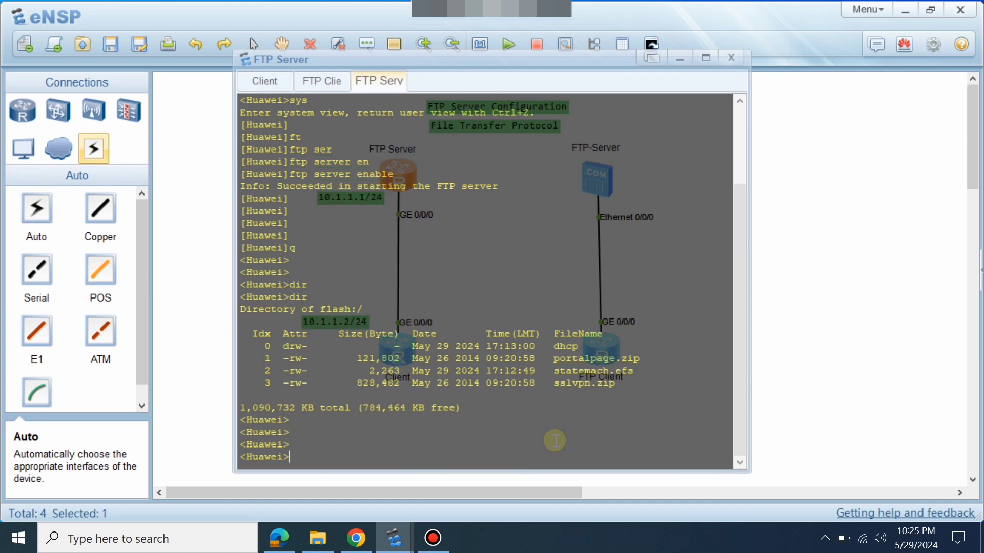
pyautogui.write('sys')
pyautogui.press('Return')
pyautogui.press('Return')
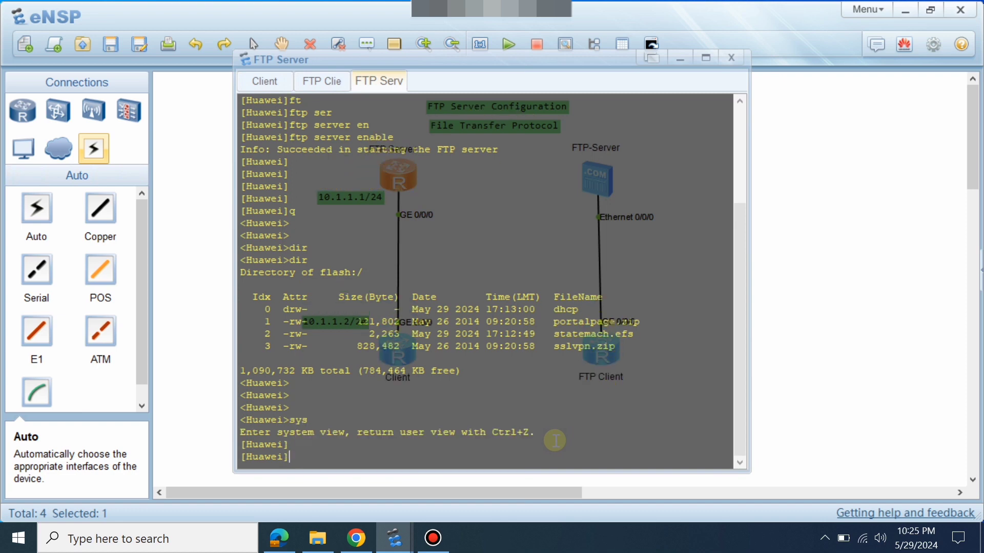
pyautogui.write('ft')
pyautogui.press('Tab')
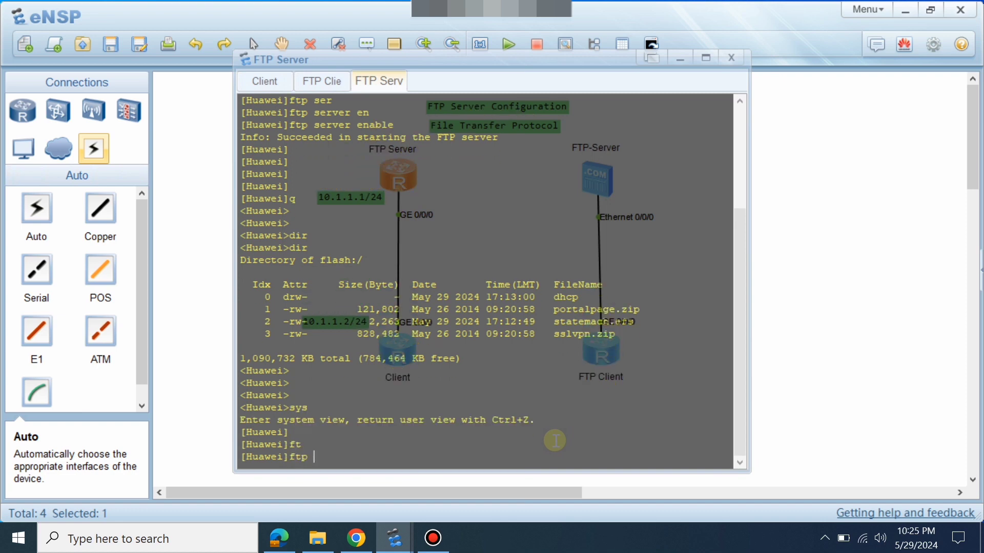
pyautogui.write('di')
pyautogui.press('Tab')
pyautogui.press('BackSpace')
pyautogui.press('BackSpace')
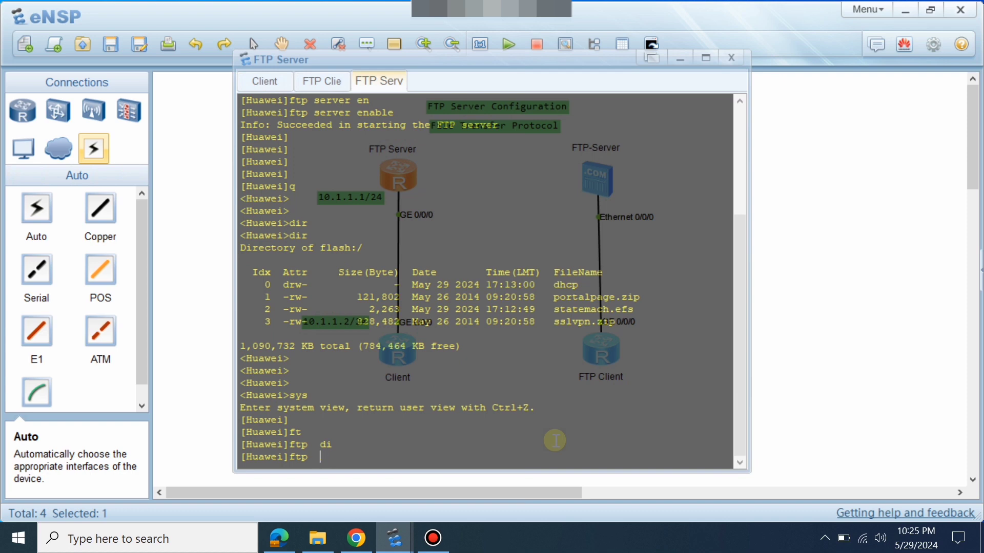
pyautogui.write('ser')
pyautogui.press('Tab')
pyautogui.write('di')
pyautogui.press('Tab')
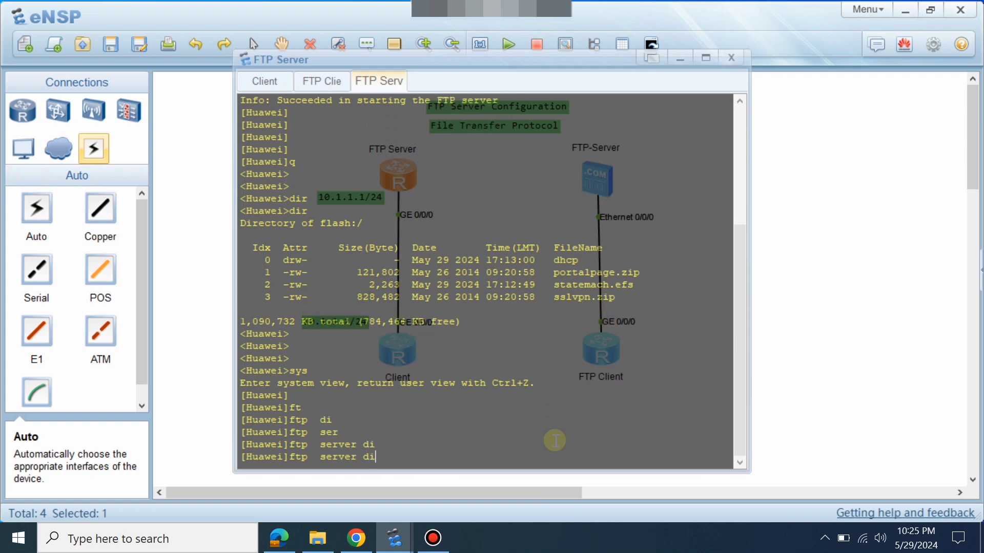
pyautogui.press('BackSpace')
pyautogui.press('Tab')
pyautogui.press('Tab')
pyautogui.press('BackSpace')
pyautogui.press('Tab')
pyautogui.press('Tab')
pyautogui.press('BackSpace')
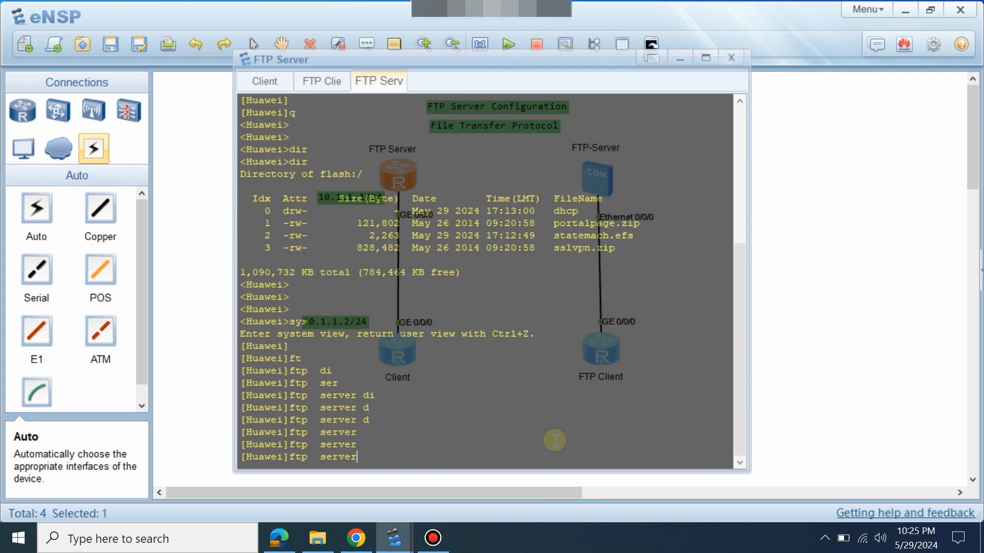
pyautogui.press('BackSpace')
pyautogui.press('BackSpace')
pyautogui.press('BackSpace')
pyautogui.press('BackSpace')
pyautogui.press('BackSpace')
pyautogui.press('BackSpace')
pyautogui.press('BackSpace')
pyautogui.write('?')
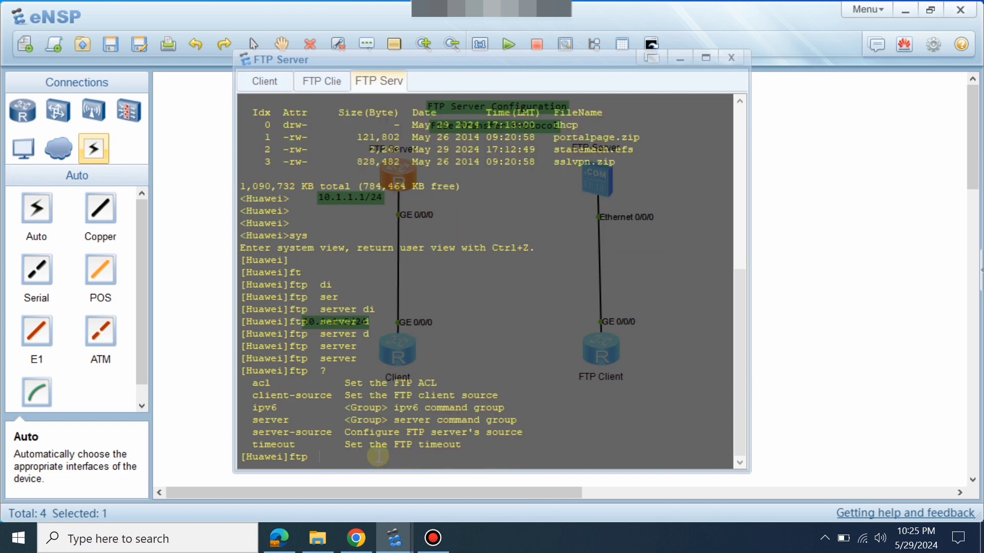
pyautogui.write('s')
pyautogui.press('BackSpace')
pyautogui.press('BackSpace')
pyautogui.press('BackSpace')
pyautogui.press('BackSpace')
pyautogui.press('BackSpace')
pyautogui.press('BackSpace')
# Enter 'set default ftp-directory flash:/' with flash:/ pasted in.
pyautogui.write('set')
pyautogui.press('Tab')
pyautogui.write('d')
pyautogui.press('Tab')
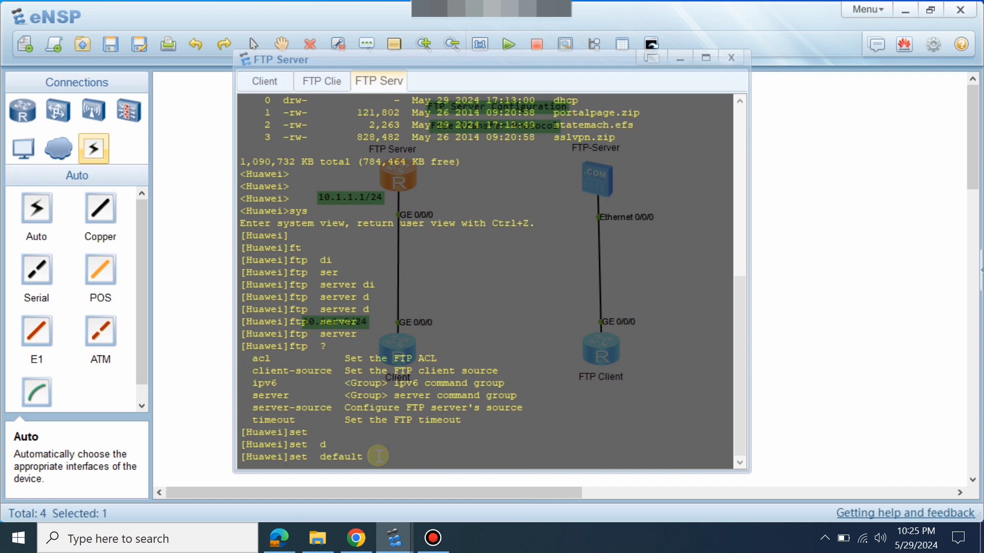
pyautogui.press('Tab')
pyautogui.write('di')
pyautogui.press('Tab')
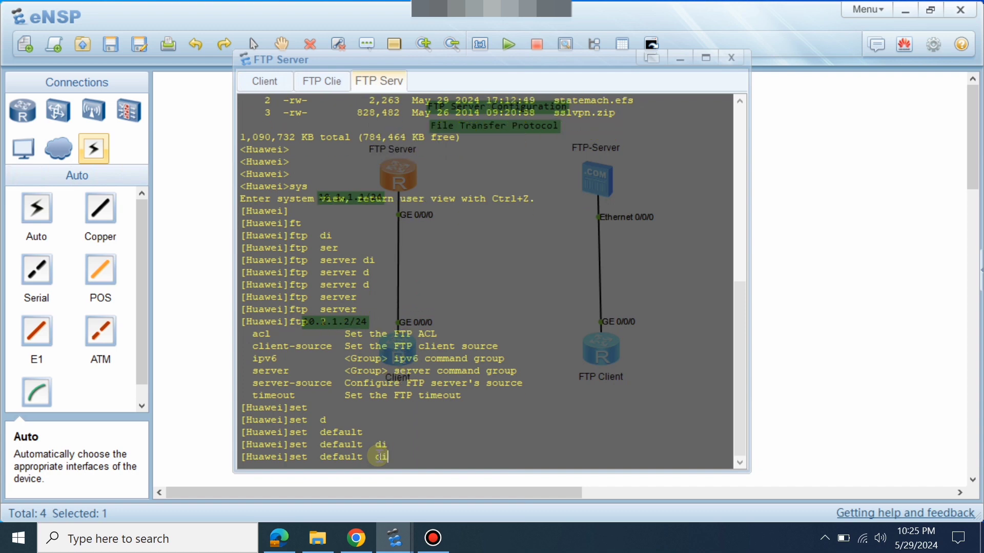
pyautogui.write('?')
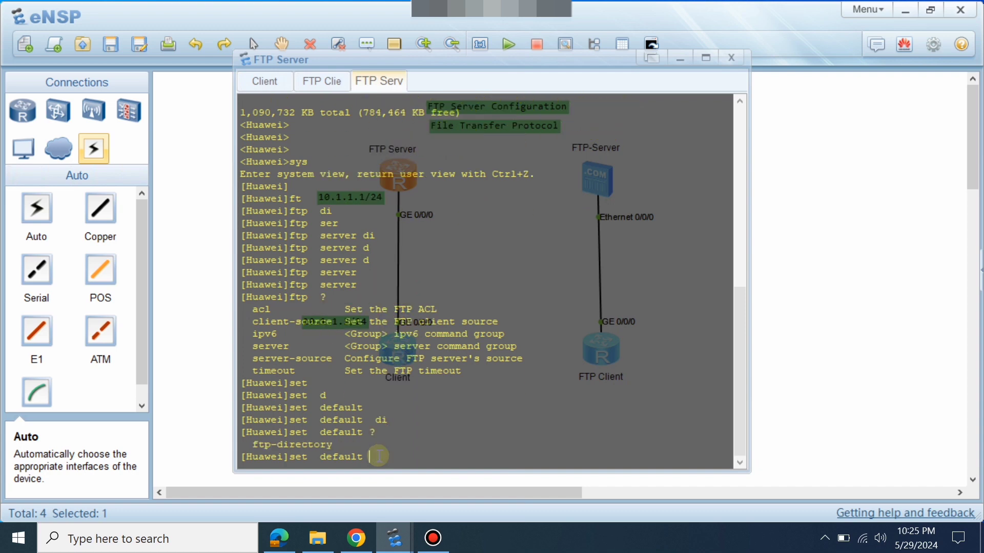
pyautogui.write('ft')
pyautogui.press('Tab')
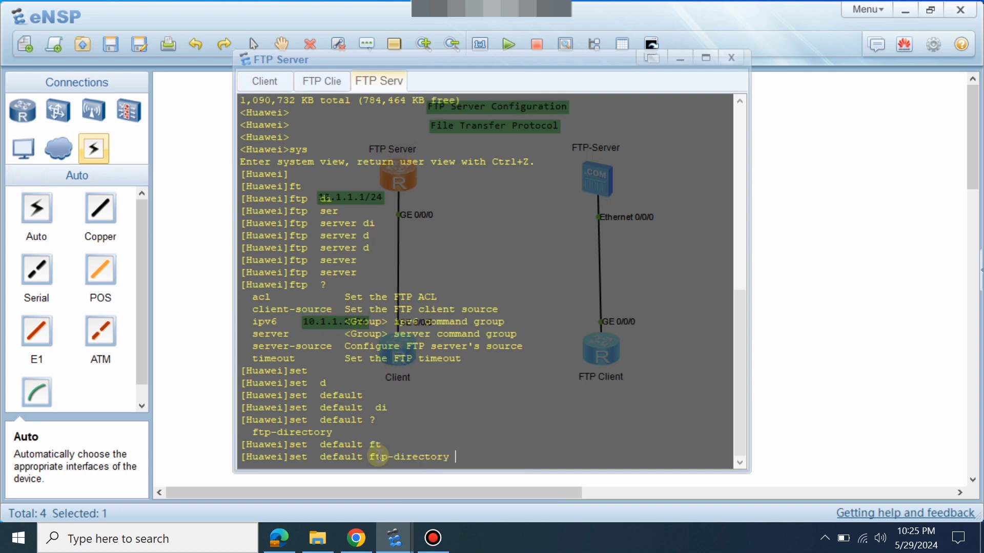
pyautogui.write('?')
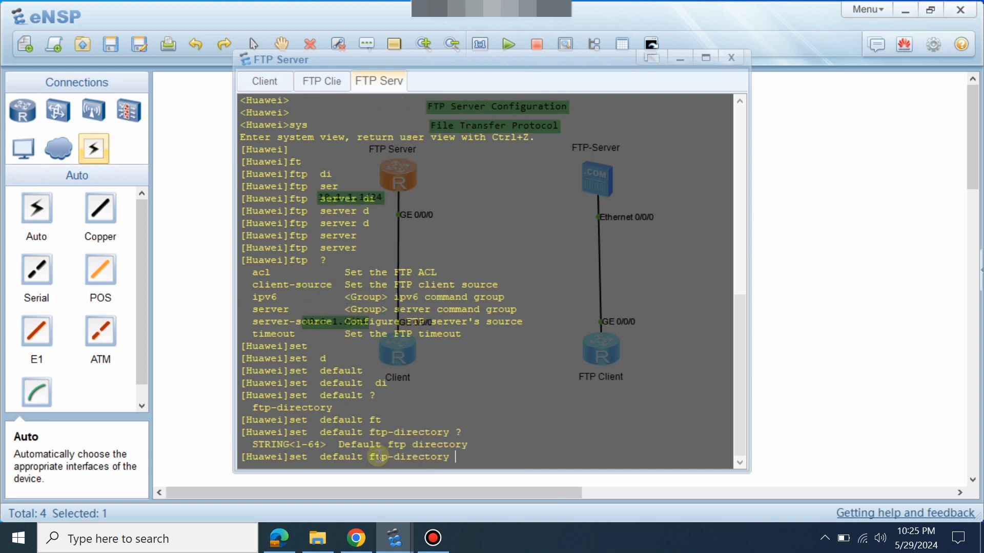
pyautogui.rightClick(524, 377)
pyautogui.click(564, 407)
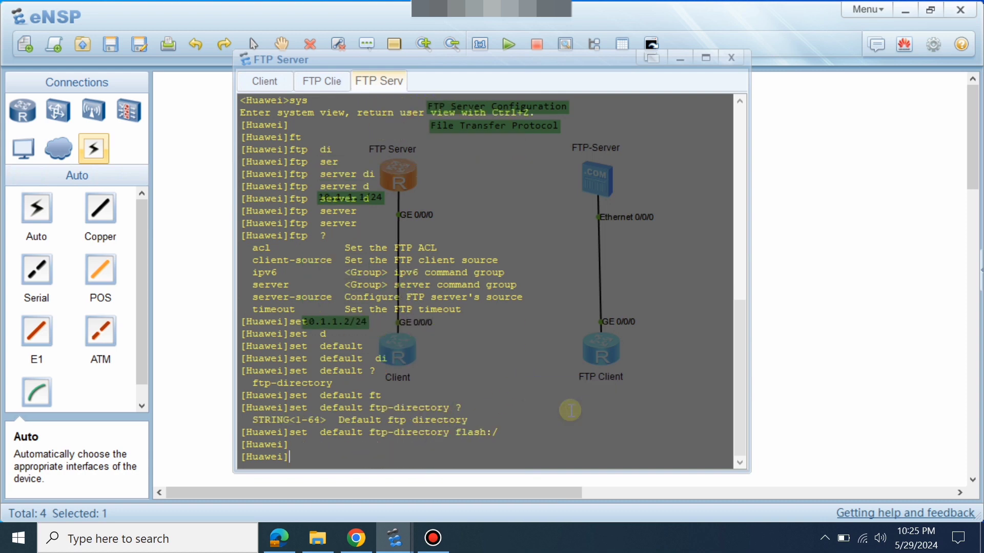
pyautogui.moveTo(499, 433); pyautogui.dragTo(292, 434)
# Enter the GigabitEthernet 0/0/0 interface view.
pyautogui.press('Return')
pyautogui.press('Return')
pyautogui.press('Return')
pyautogui.press('Return')
pyautogui.press('Return')
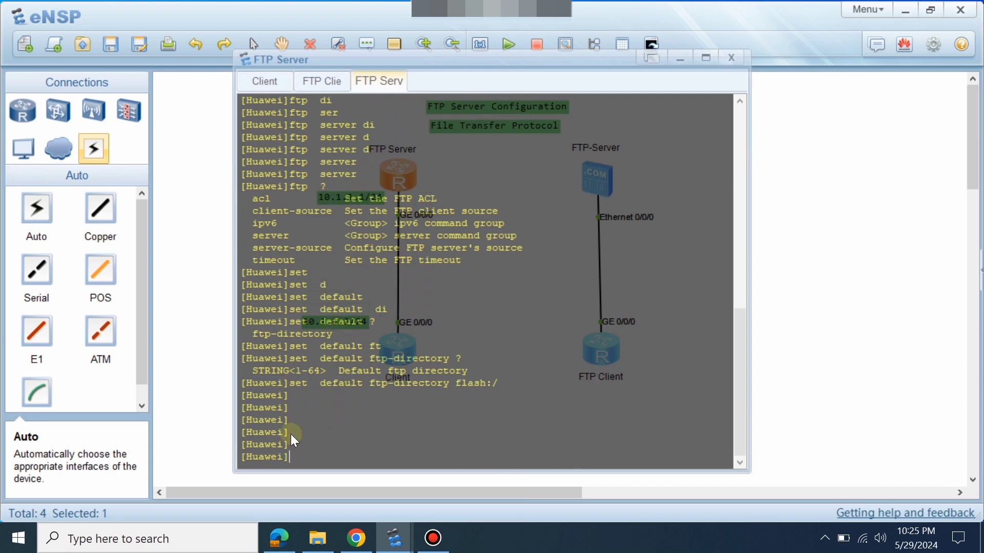
pyautogui.press('Return')
pyautogui.press('Return')
pyautogui.press('Return')
pyautogui.press('Return')
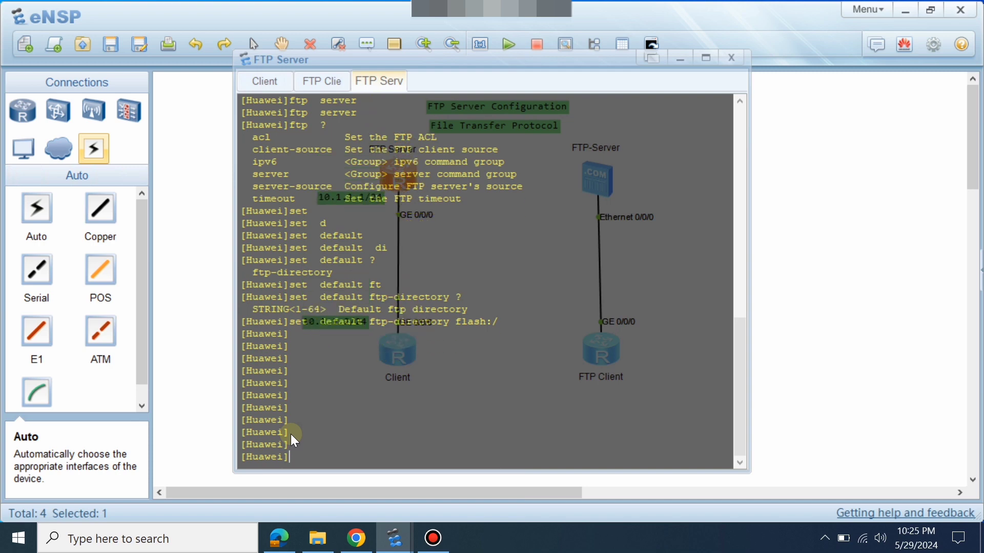
pyautogui.write('int')
pyautogui.press('Tab')
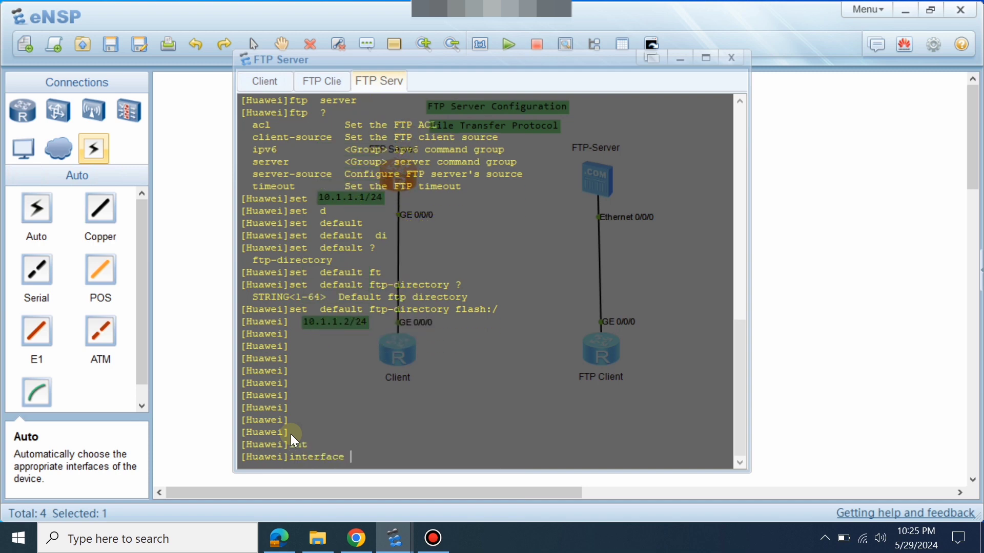
pyautogui.write('g')
pyautogui.press('Tab')
pyautogui.write('0/0/')
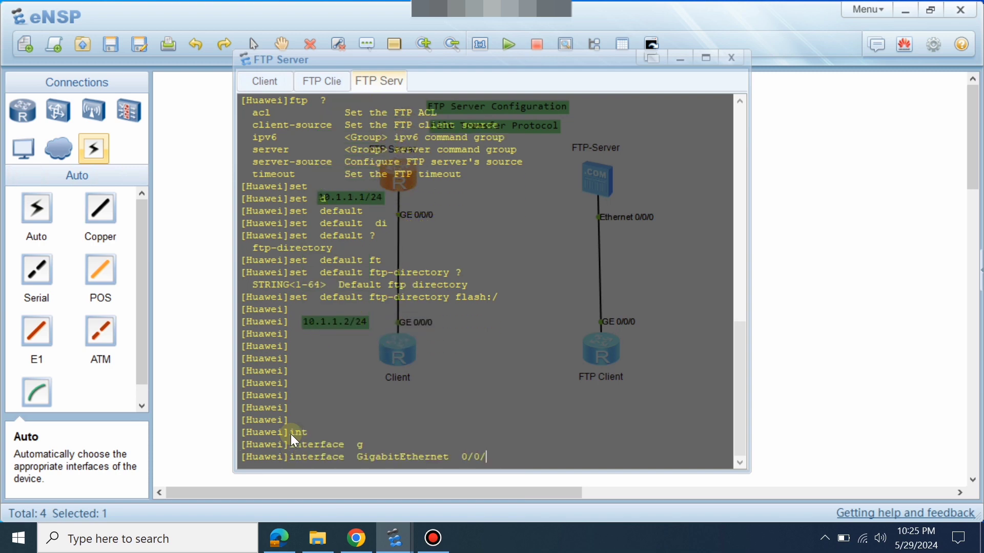
pyautogui.write('0')
pyautogui.press('Return')
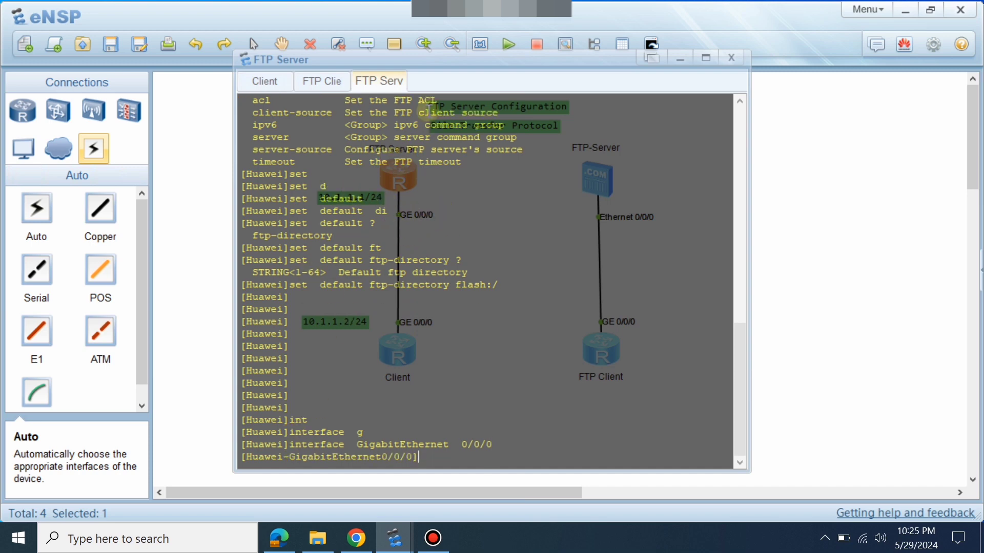
# Assign IP address 10.1.1.1 with mask length 24 to the interface.
pyautogui.moveTo(449, 62); pyautogui.dragTo(459, 53)
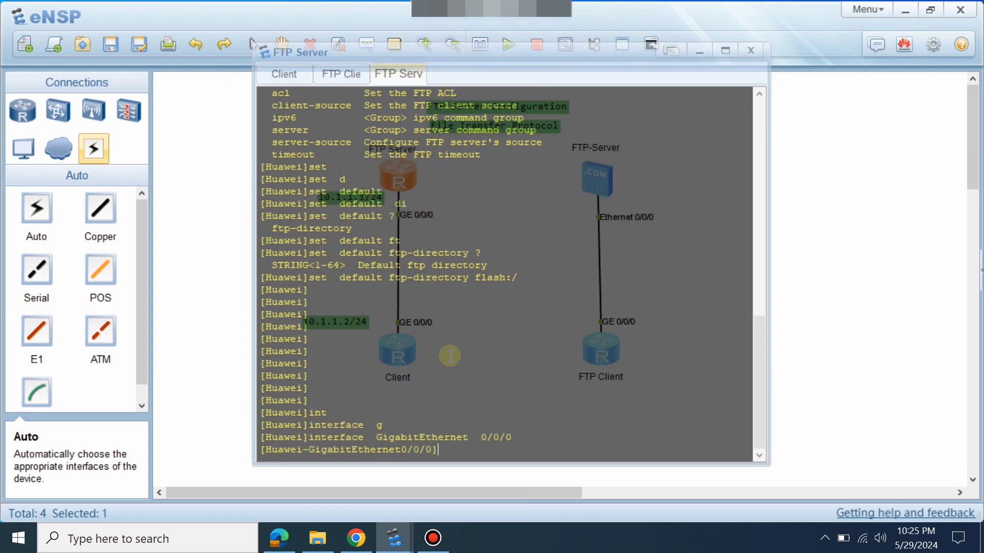
pyautogui.write('ip ad')
pyautogui.press('Tab')
pyautogui.write('10.1.1.1')
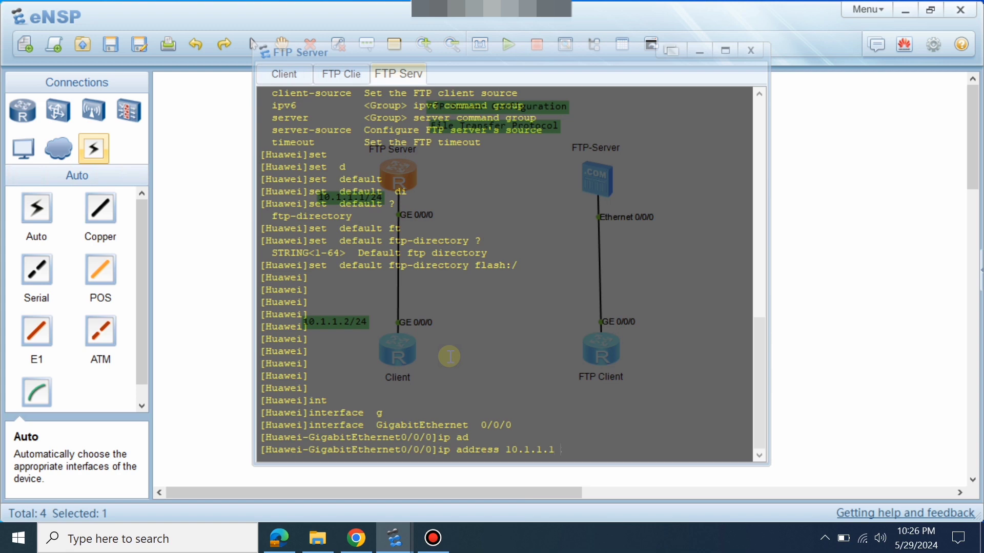
pyautogui.write(' 24')
pyautogui.press('Return')
pyautogui.press('Return')
pyautogui.press('Return')
pyautogui.press('Return')
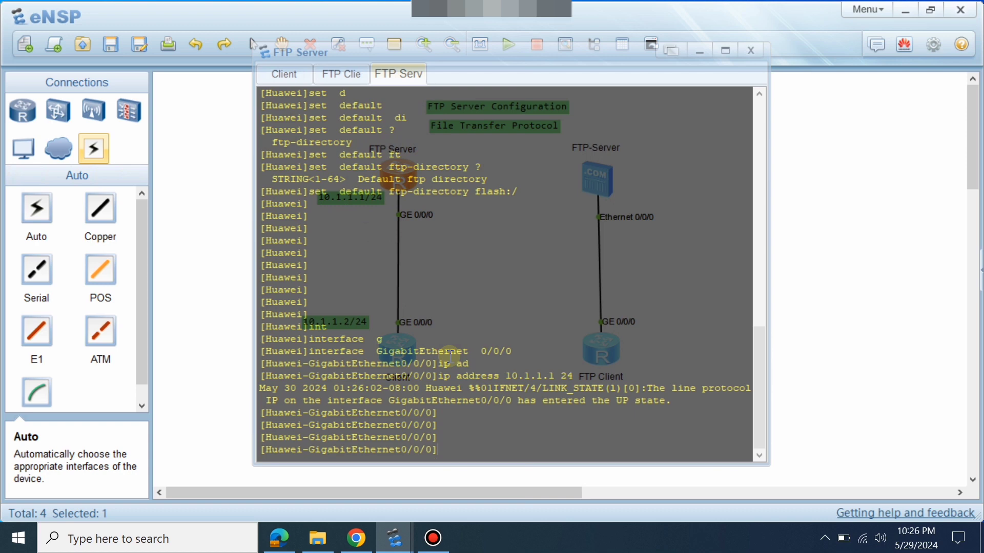
# Leave the interface view and enter the AAA configuration view.
pyautogui.write('q')
pyautogui.press('Return')
pyautogui.press('Return')
pyautogui.press('Return')
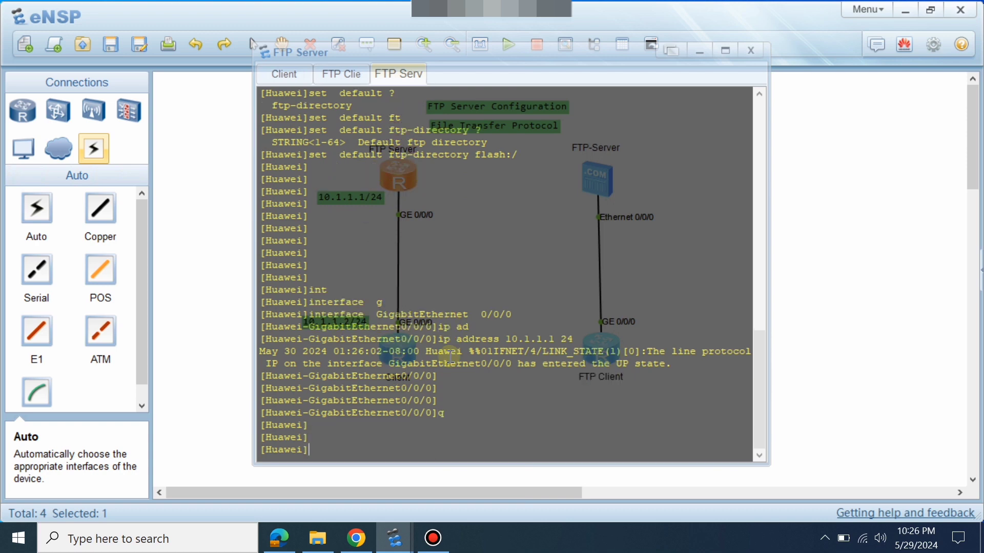
pyautogui.write('aaa')
pyautogui.press('Tab')
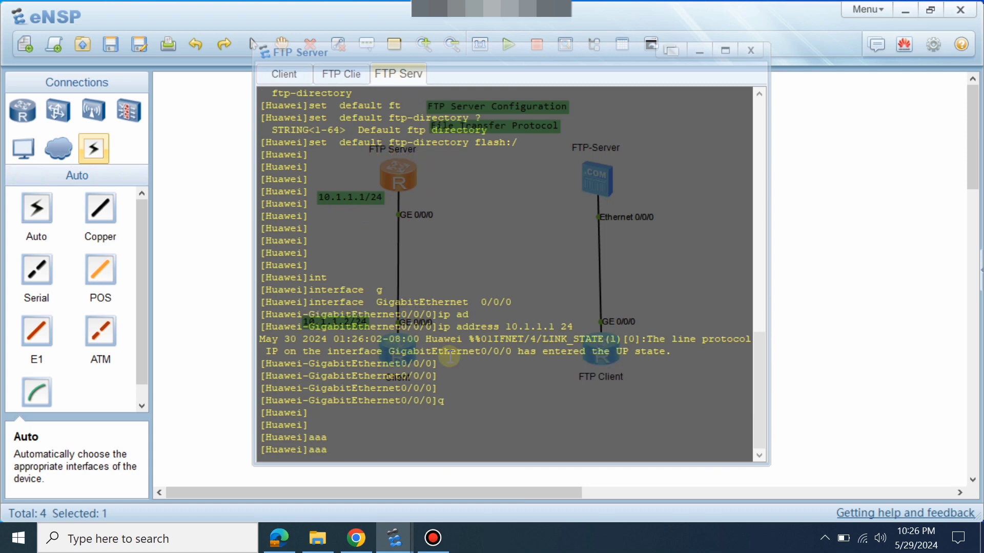
pyautogui.press('Return')
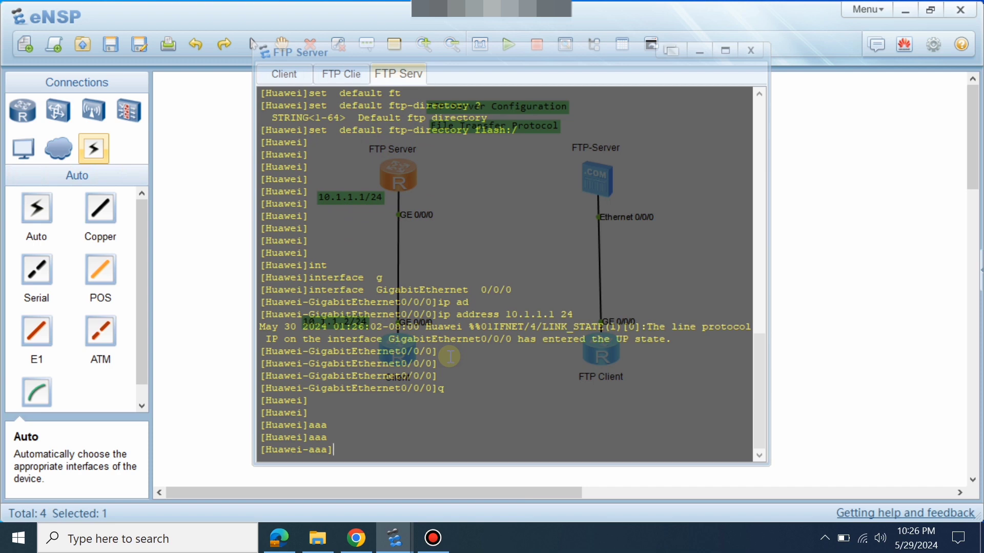
# Create local user admin with a cipher password, typing the account password.
pyautogui.write('loc')
pyautogui.press('Tab')
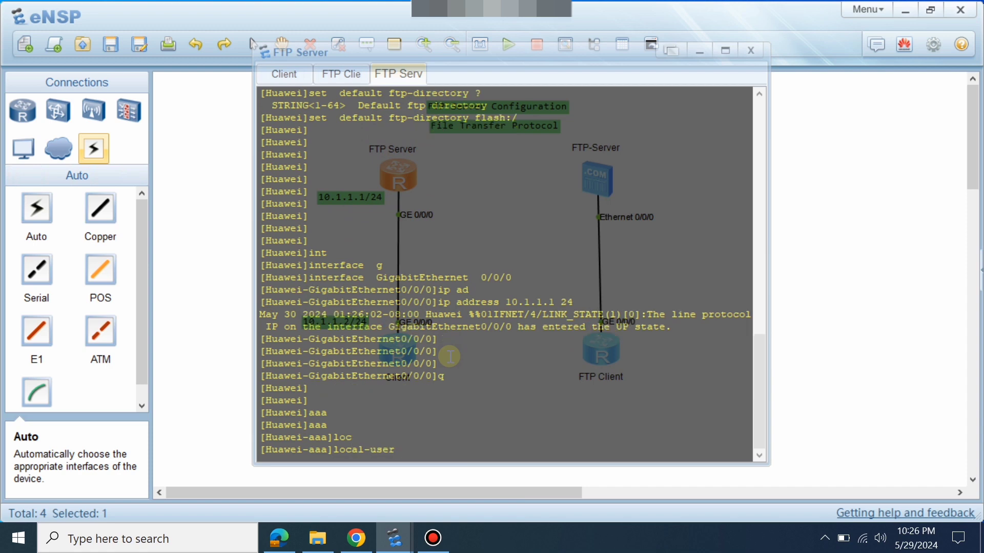
pyautogui.write('admin pas')
pyautogui.press('Tab')
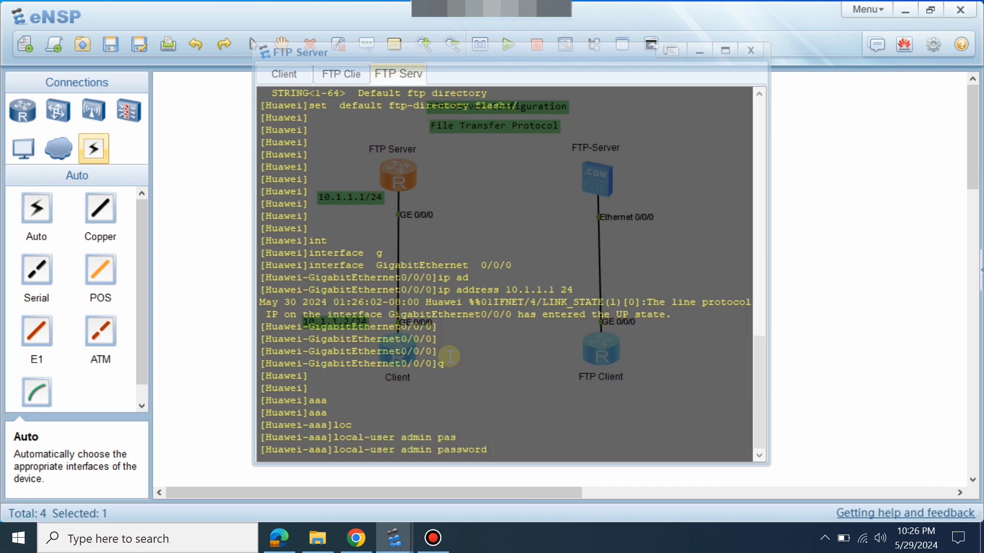
pyautogui.write('c')
pyautogui.press('Tab')
pyautogui.write('admin')
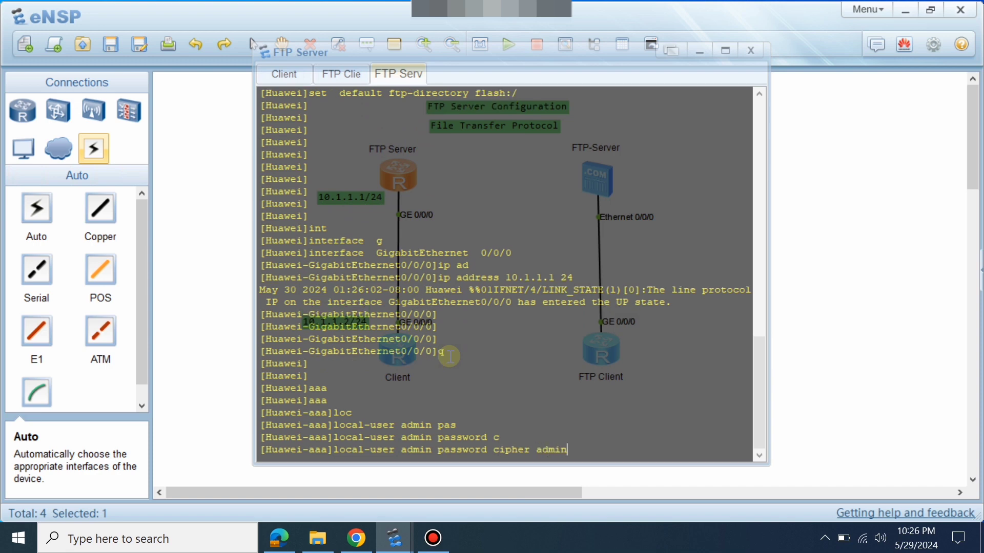
pyautogui.write('123')
pyautogui.press('Return')
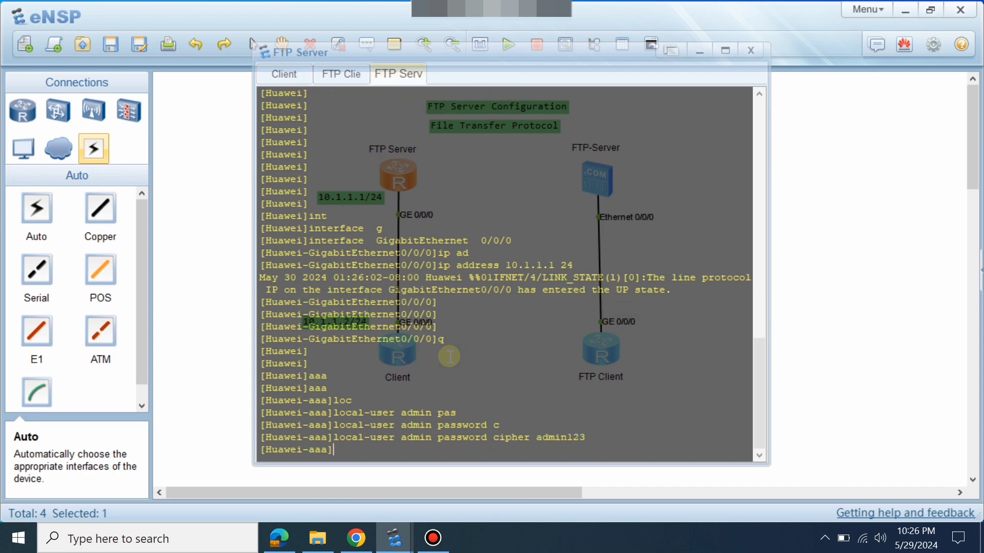
# Set local user admin's service type to ftp.
pyautogui.write('lo')
pyautogui.press('Tab')
pyautogui.write('ad')
pyautogui.press('Tab')
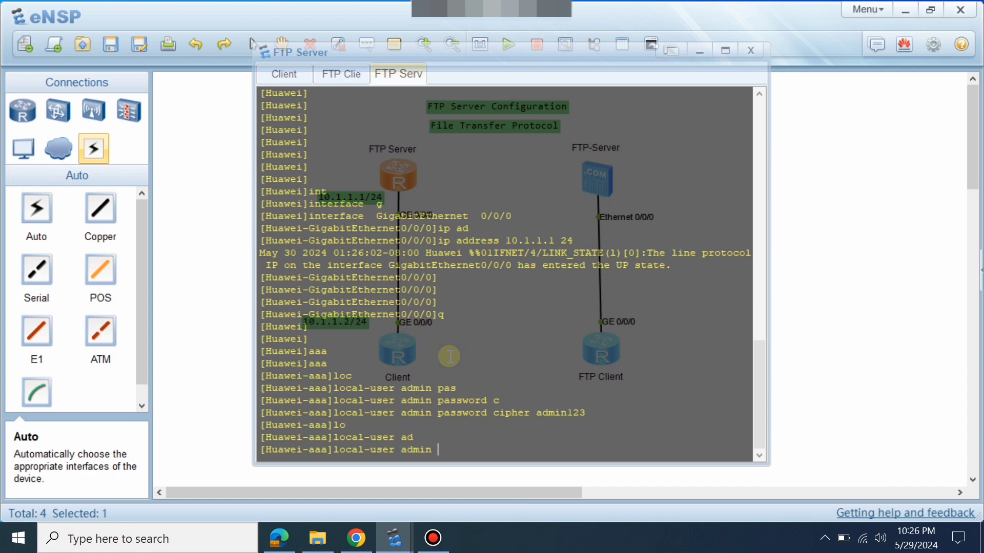
pyautogui.write('ser')
pyautogui.press('Tab')
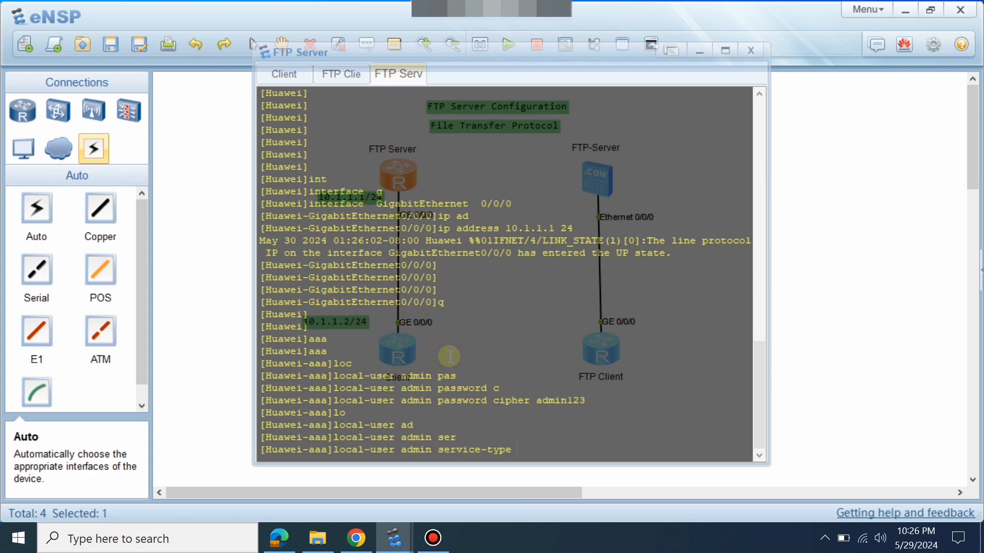
pyautogui.write('ft')
pyautogui.press('Tab')
pyautogui.press('Return')
pyautogui.press('Return')
pyautogui.press('Return')
pyautogui.press('Return')
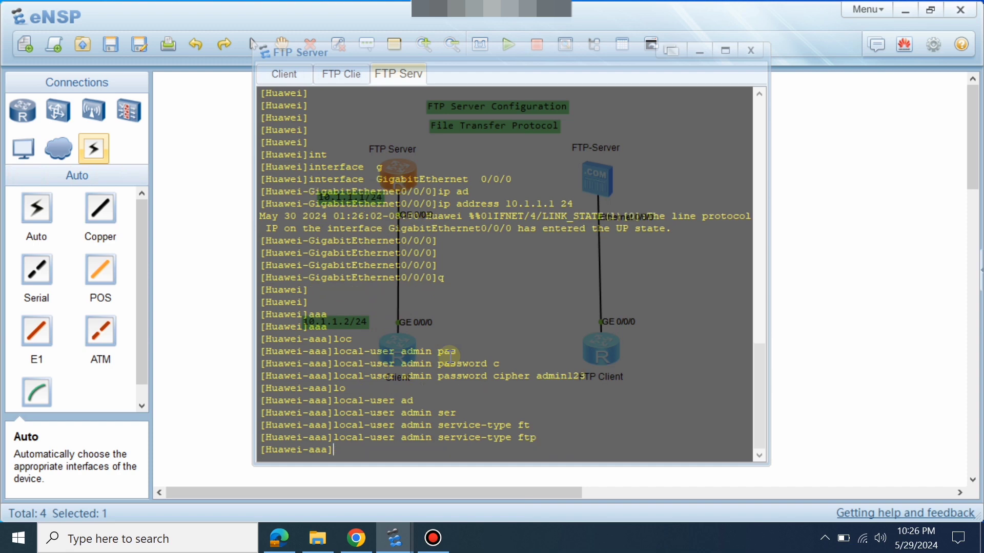
# Give local user admin privilege level 15.
pyautogui.write('lo')
pyautogui.press('Tab')
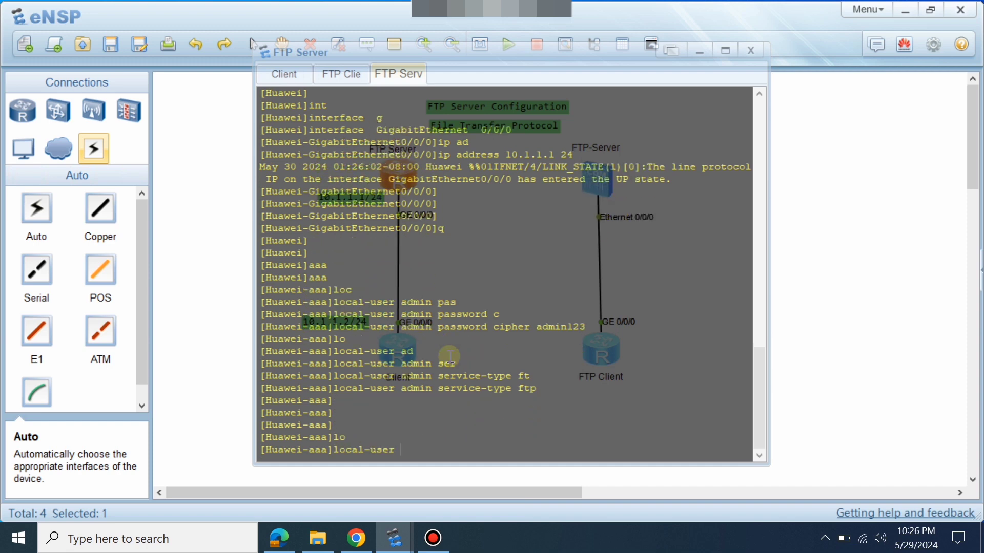
pyautogui.write('ad')
pyautogui.press('Tab')
pyautogui.write('p')
pyautogui.press('Tab')
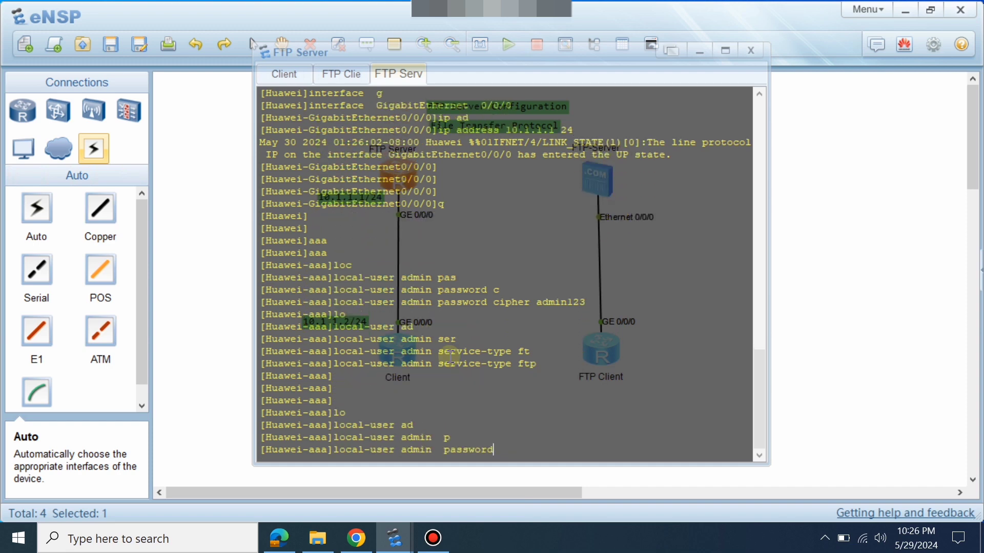
pyautogui.press('Tab')
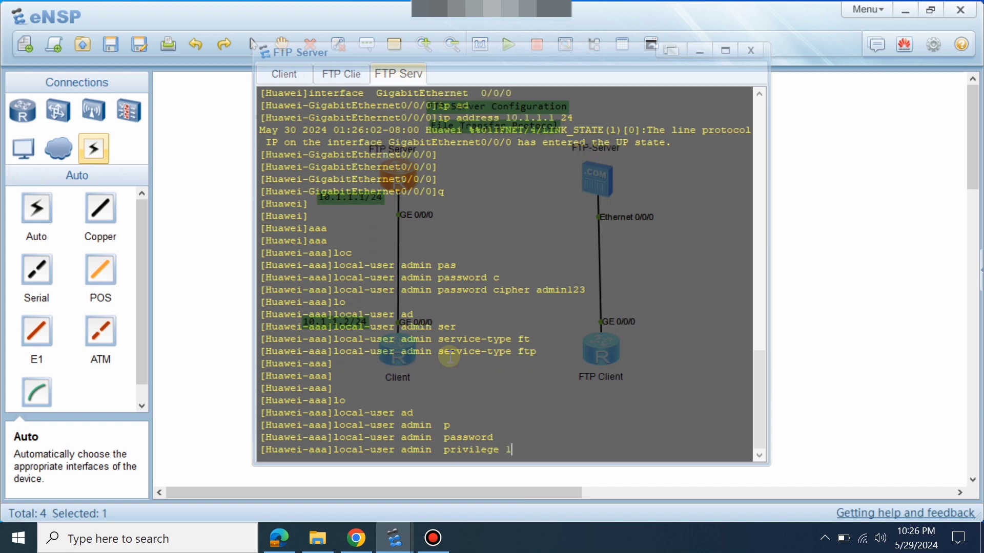
pyautogui.write('l')
pyautogui.press('Tab')
pyautogui.write('15')
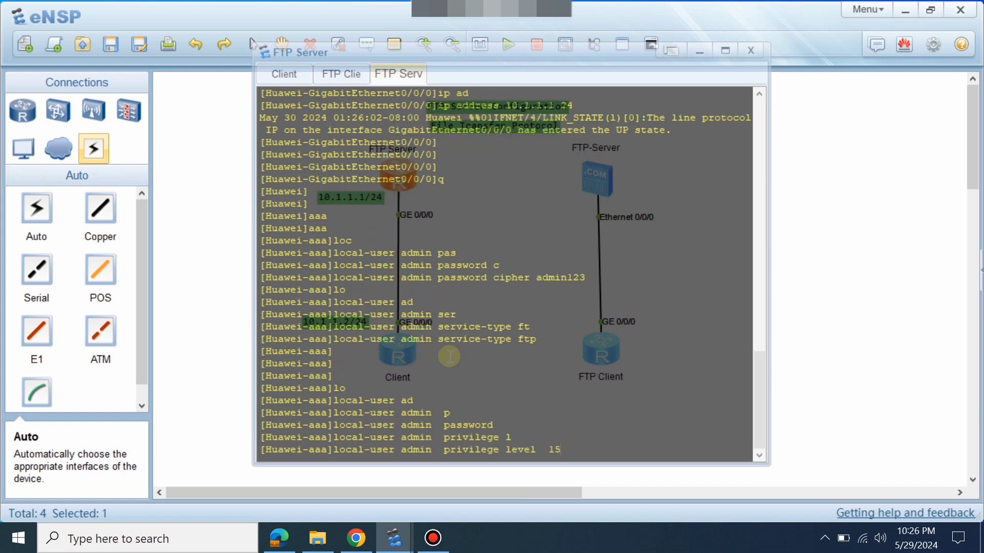
pyautogui.press('Return')
pyautogui.press('Return')
pyautogui.press('Return')
pyautogui.press('Return')
# Quit the AAA and system views back to user view.
pyautogui.write('q')
pyautogui.press('Return')
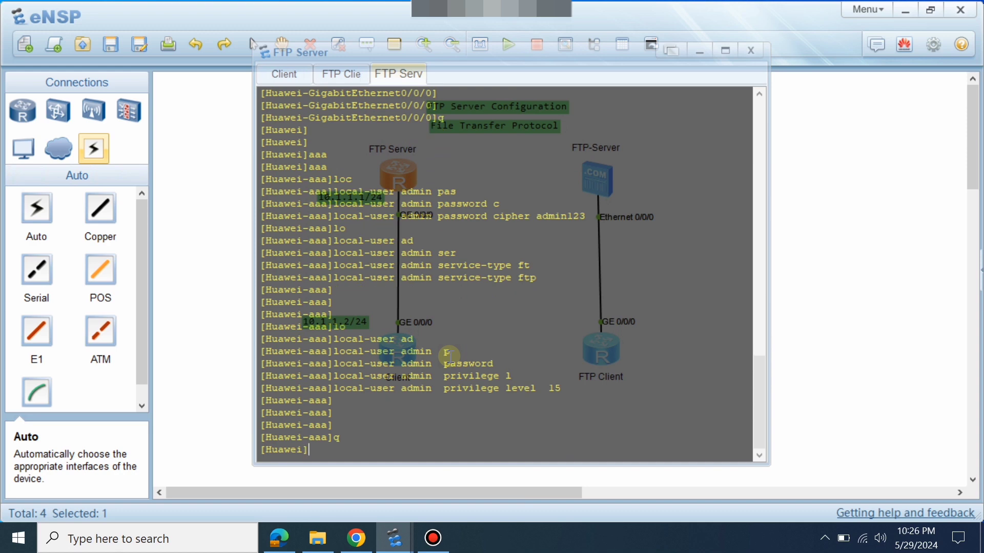
pyautogui.write('q')
pyautogui.press('Return')
pyautogui.press('Return')
pyautogui.press('Return')
pyautogui.press('Return')
# List flash, then save the current configuration, confirming with y.
pyautogui.write('dir')
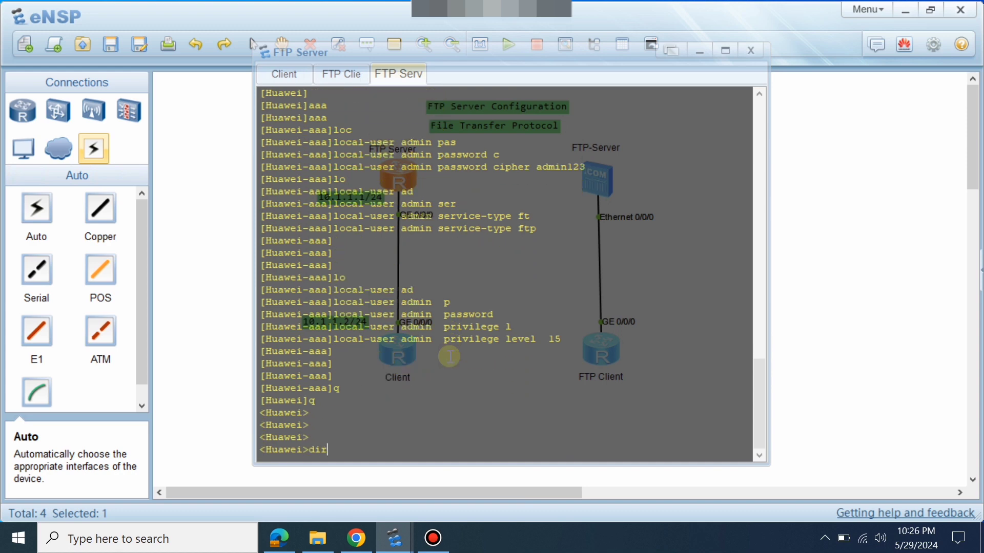
pyautogui.press('Tab')
pyautogui.press('Return')
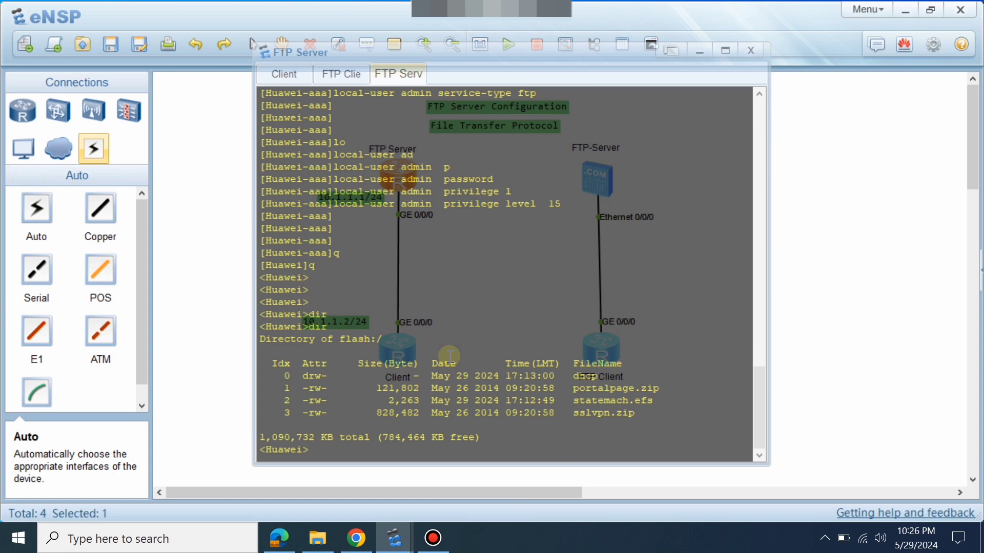
pyautogui.write('sav')
pyautogui.press('Tab')
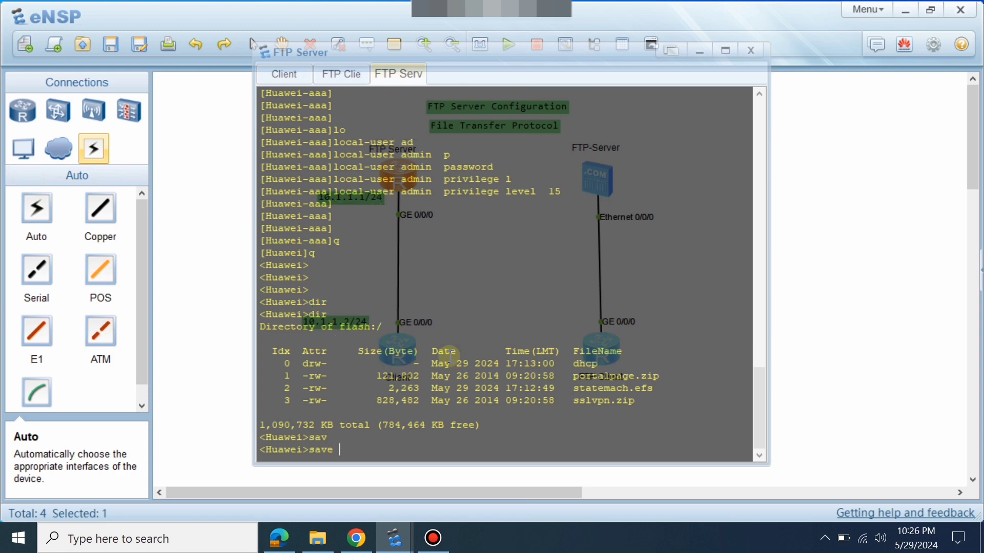
pyautogui.press('Return')
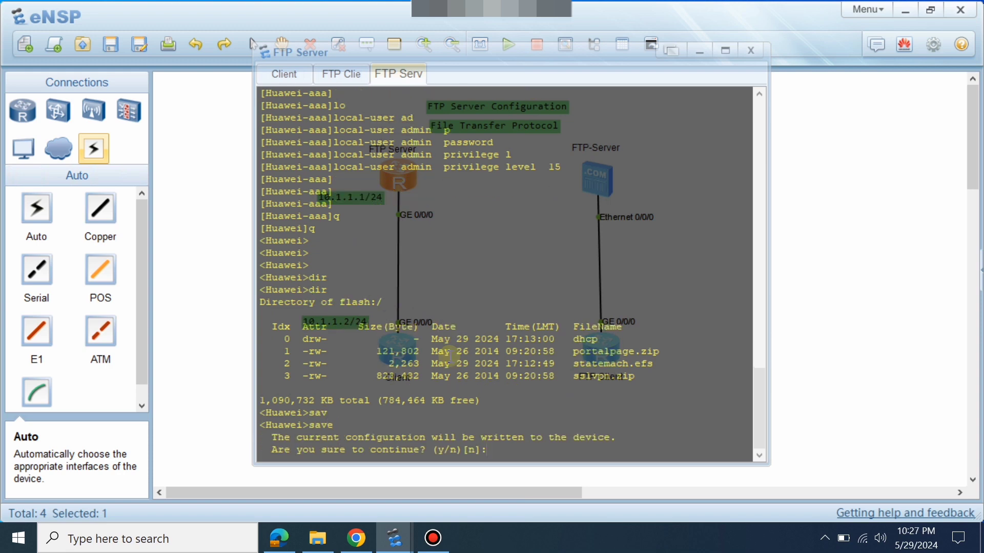
pyautogui.write('y')
pyautogui.press('Return')
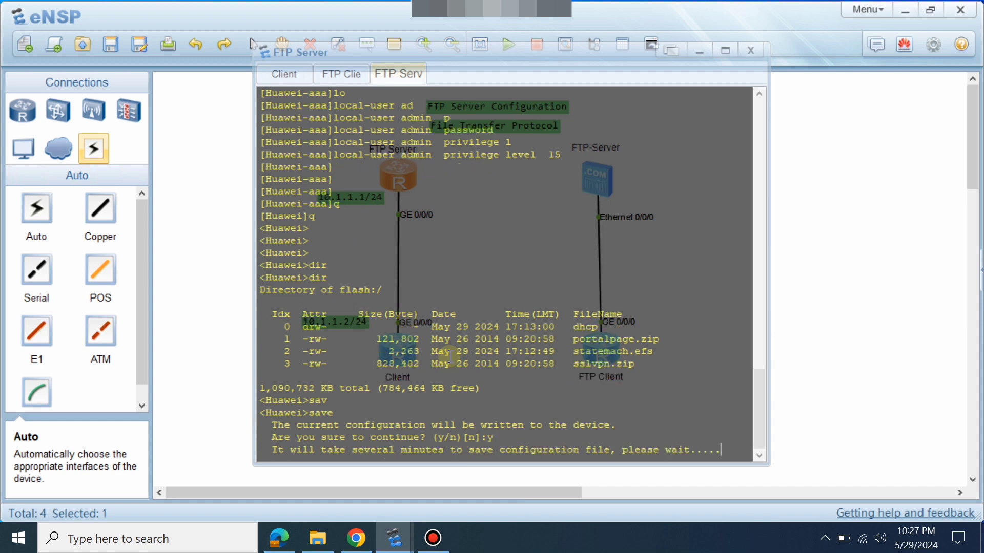
pyautogui.press('Return')
pyautogui.press('Return')
pyautogui.press('Return')
pyautogui.press('Return')
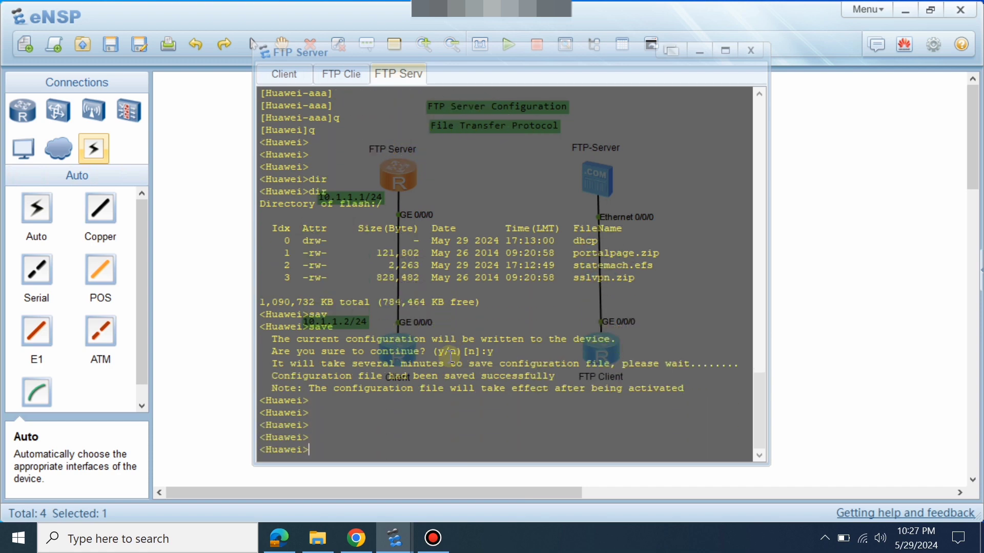
pyautogui.press('Return')
pyautogui.press('Return')
pyautogui.press('Return')
# List flash again to confirm vrpcfg.zip, then return to the topology canvas.
pyautogui.write('dir')
pyautogui.press('Tab')
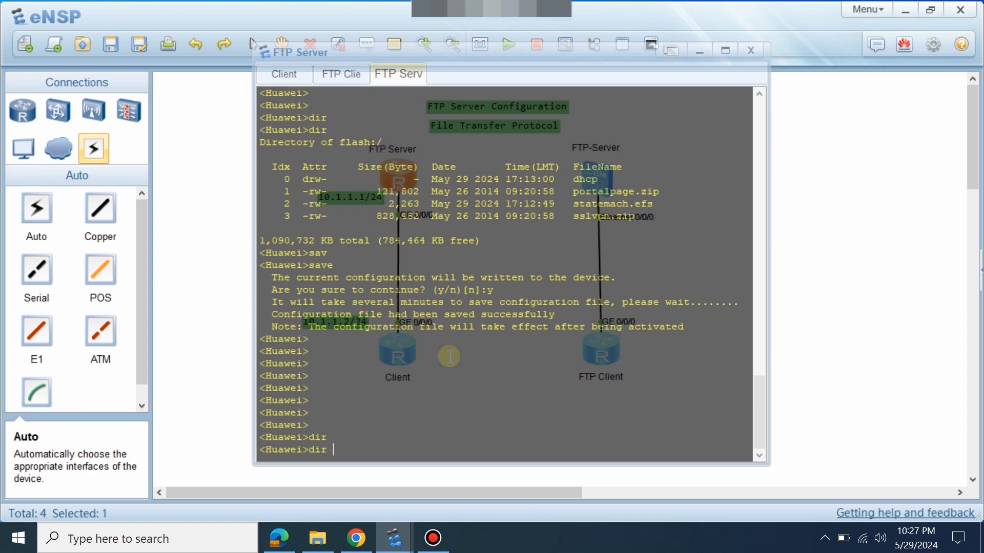
pyautogui.press('Return')
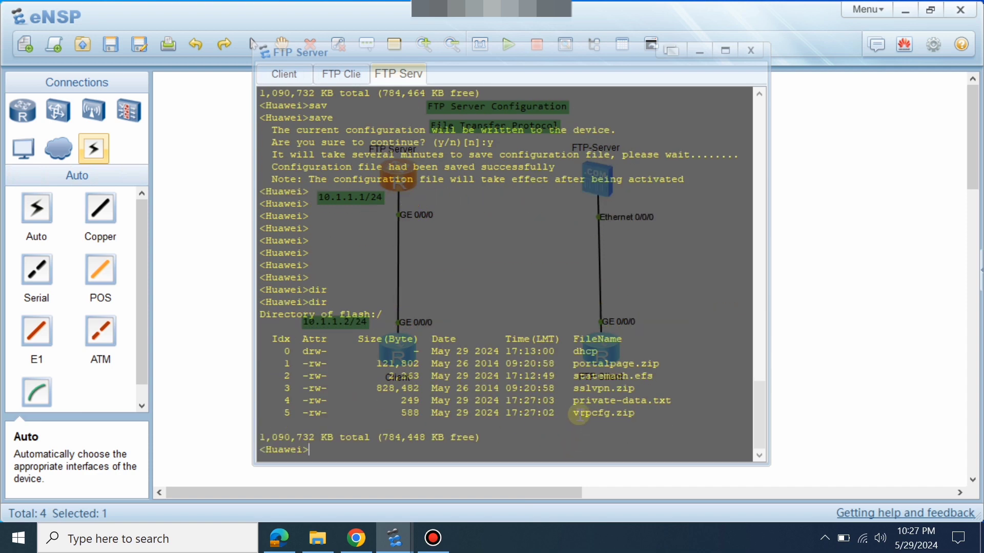
pyautogui.moveTo(578, 415); pyautogui.dragTo(648, 415)
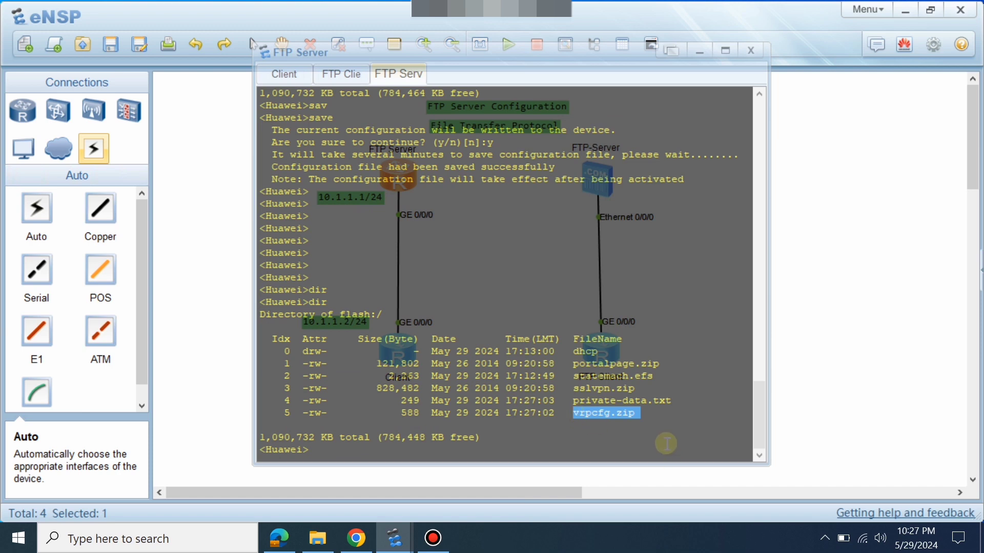
pyautogui.click(808, 386)
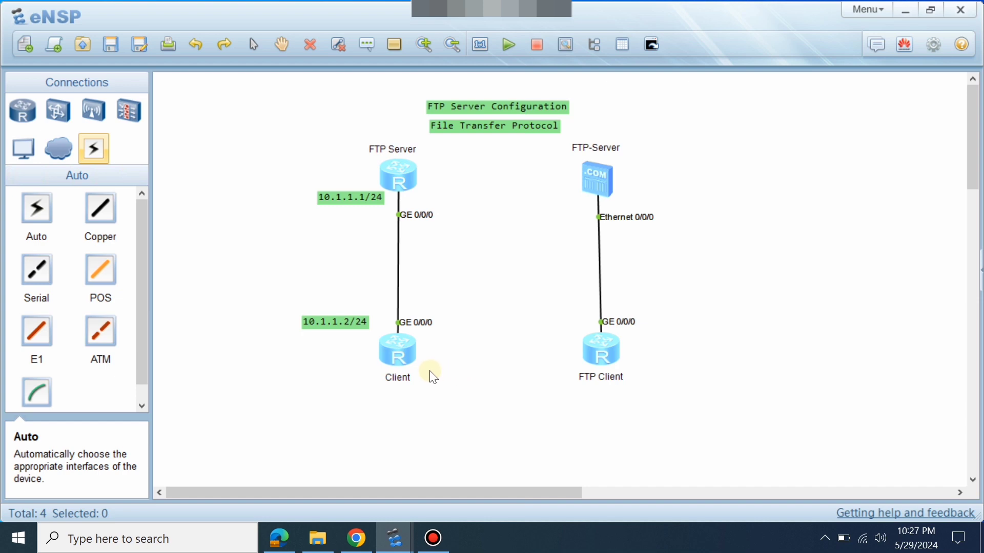
# In the Client router console, enter system view and the GigabitEthernet 0/0/0 interface view.
pyautogui.doubleClick(398, 355)
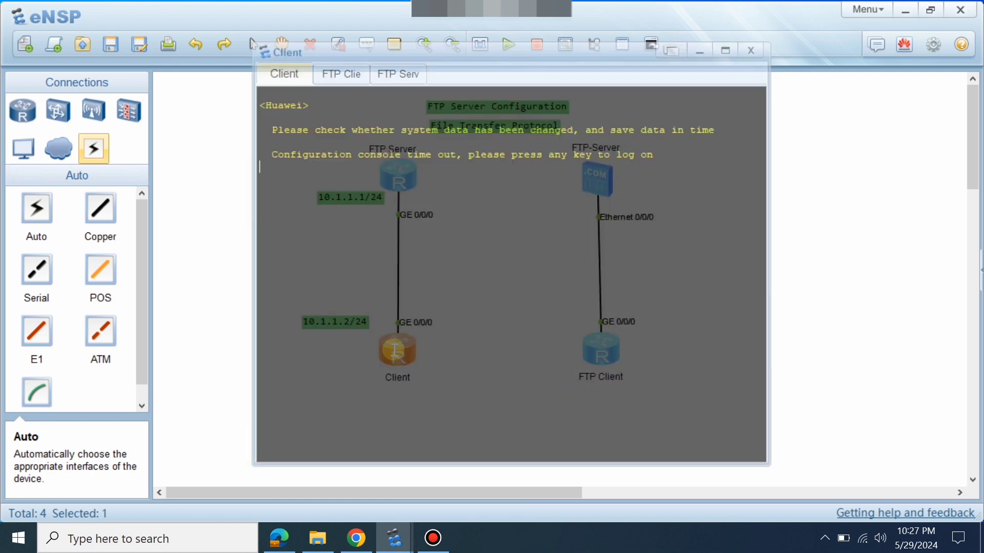
pyautogui.press('Return')
pyautogui.press('Return')
pyautogui.press('Return')
pyautogui.press('Return')
pyautogui.write('sys')
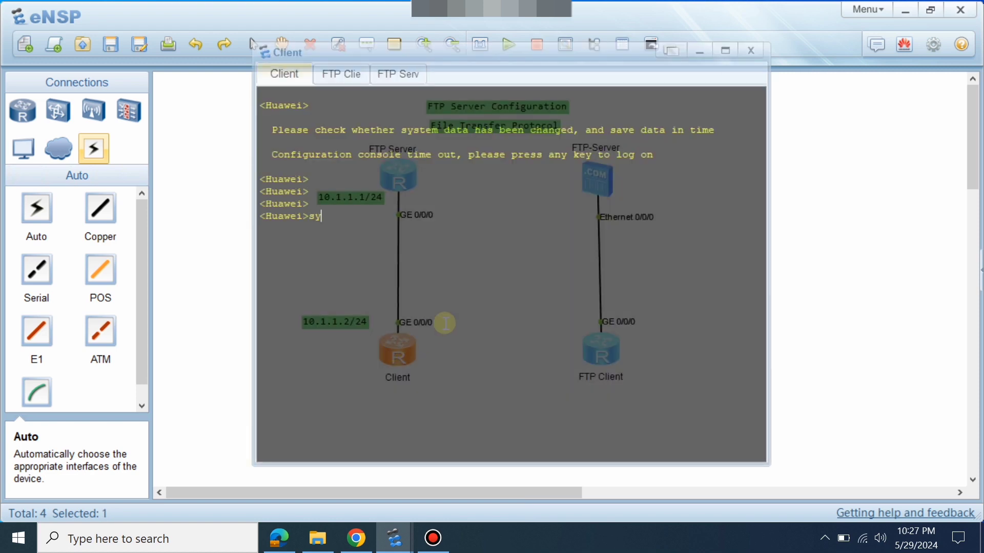
pyautogui.press('Return')
pyautogui.write('int')
pyautogui.press('Tab')
pyautogui.write('g')
pyautogui.press('Tab')
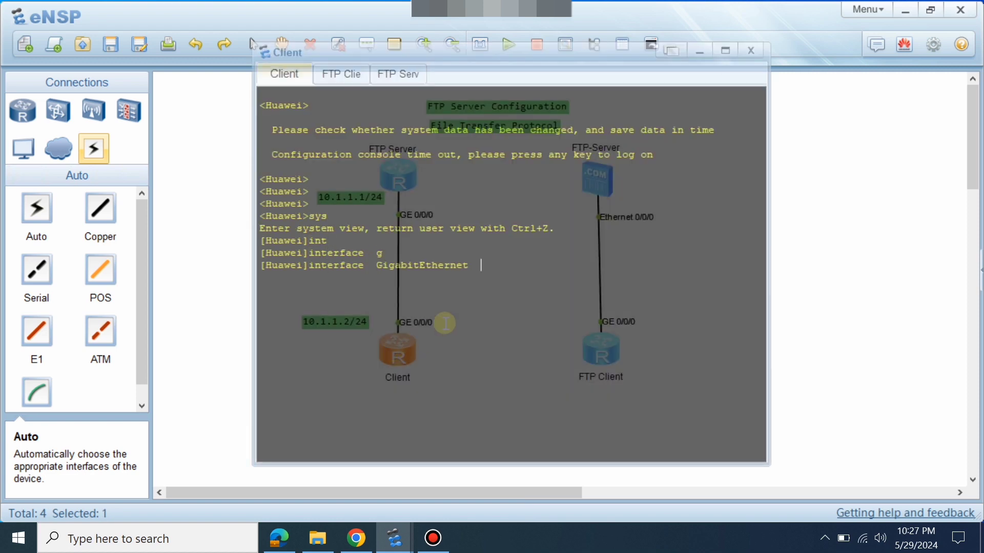
pyautogui.write('0/0/0')
pyautogui.press('Return')
# Assign 10.1.1.2/24 to GigabitEthernet 0/0/0 and return to user view.
pyautogui.write('ip ad')
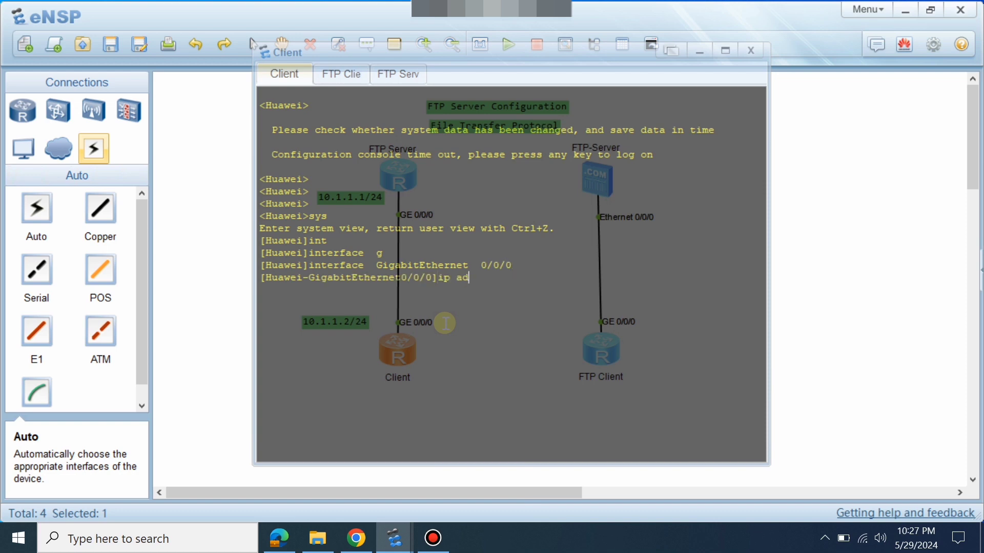
pyautogui.press('Tab')
pyautogui.write('10')
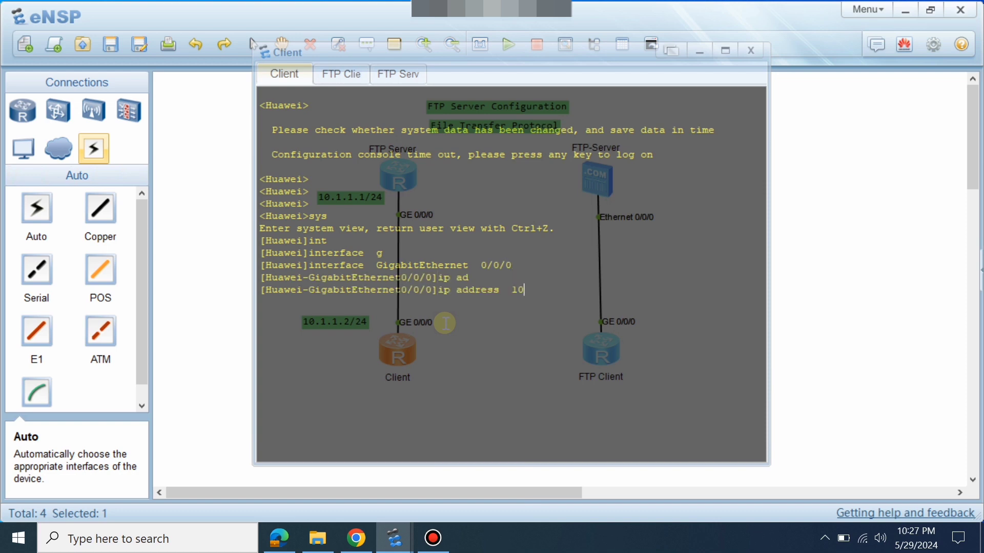
pyautogui.write('.1.1.2 24')
pyautogui.press('Return')
pyautogui.press('Return')
pyautogui.press('Return')
pyautogui.press('Return')
pyautogui.press('Return')
pyautogui.write('q')
pyautogui.press('Return')
pyautogui.press('Return')
pyautogui.press('Return')
pyautogui.write('q')
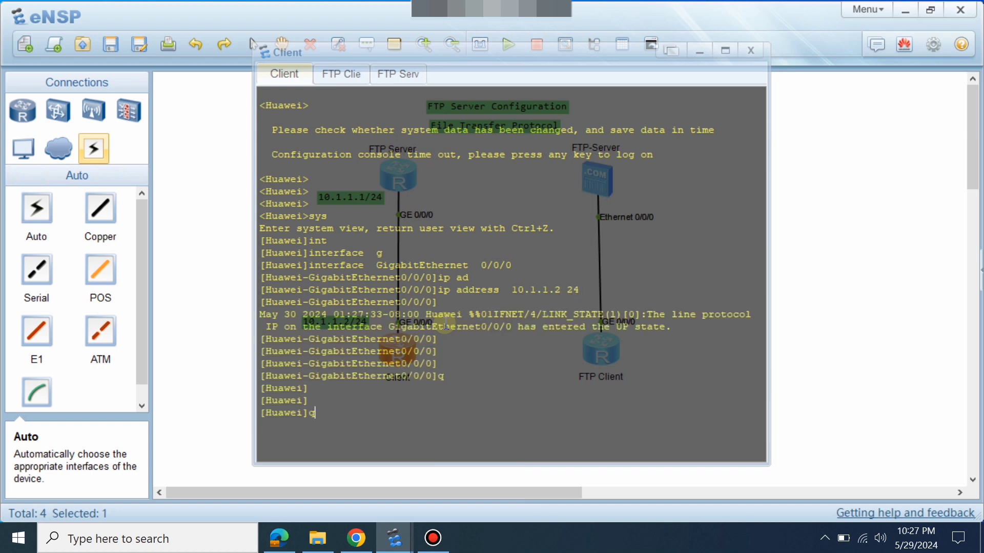
pyautogui.press('Return')
# List the Client router's flash files with dir, then go back to the topology.
pyautogui.write('dir')
pyautogui.press('Return')
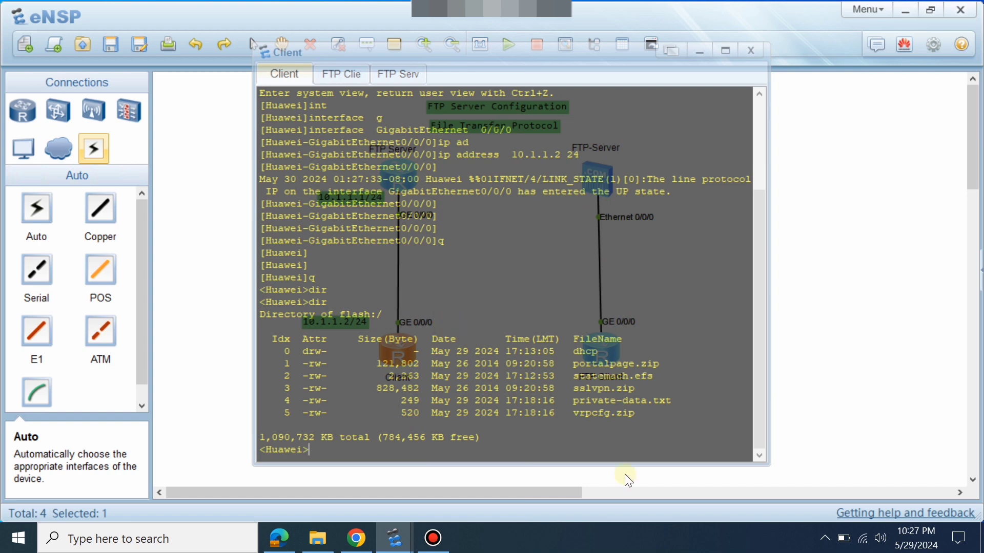
pyautogui.doubleClick(609, 413)
pyautogui.click(644, 411)
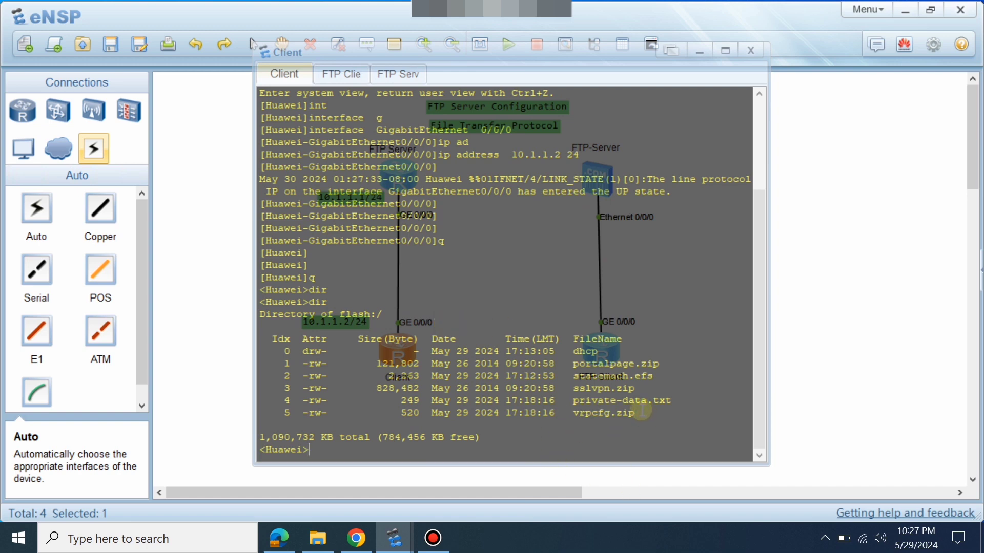
pyautogui.press('Return')
pyautogui.press('Return')
pyautogui.press('Return')
pyautogui.press('Return')
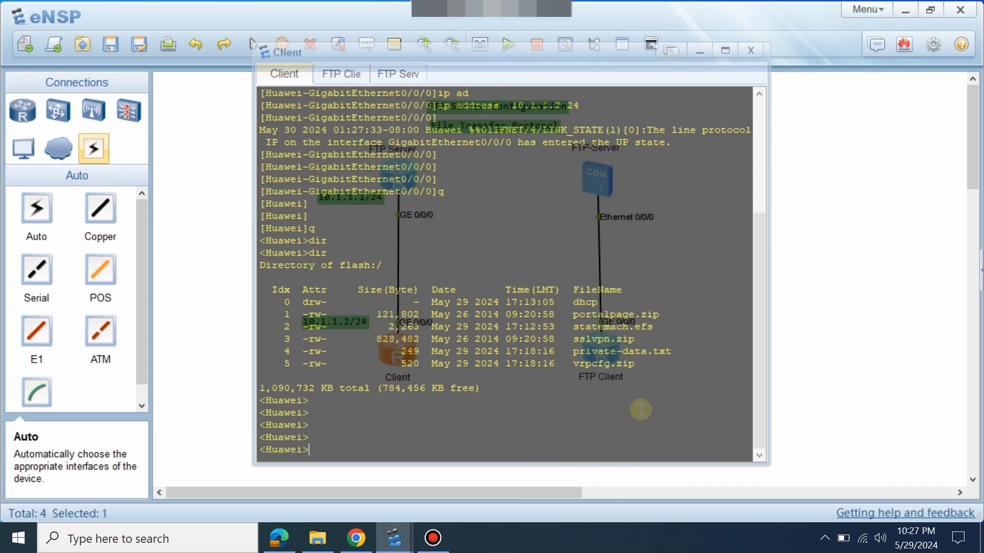
pyautogui.write('pin')
pyautogui.press('Tab')
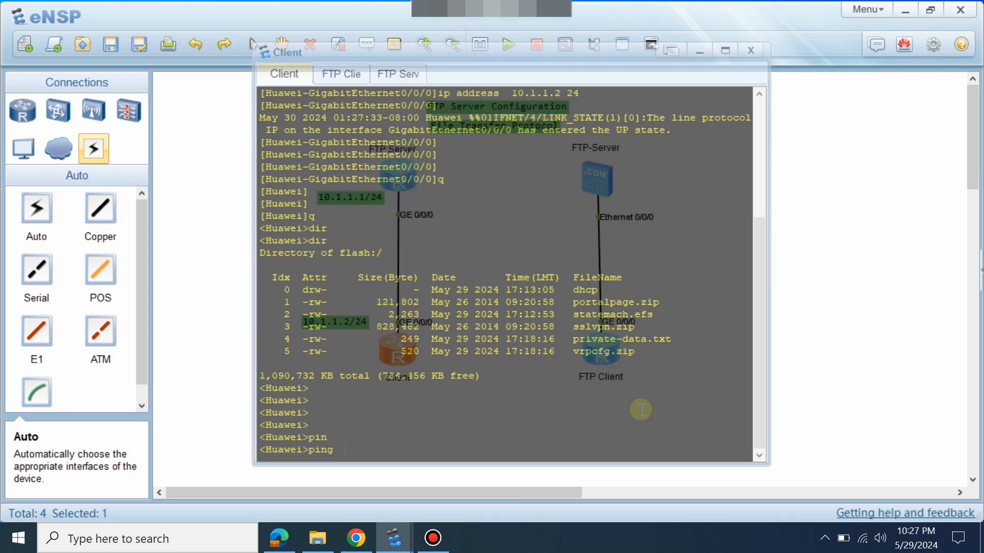
pyautogui.click(872, 271)
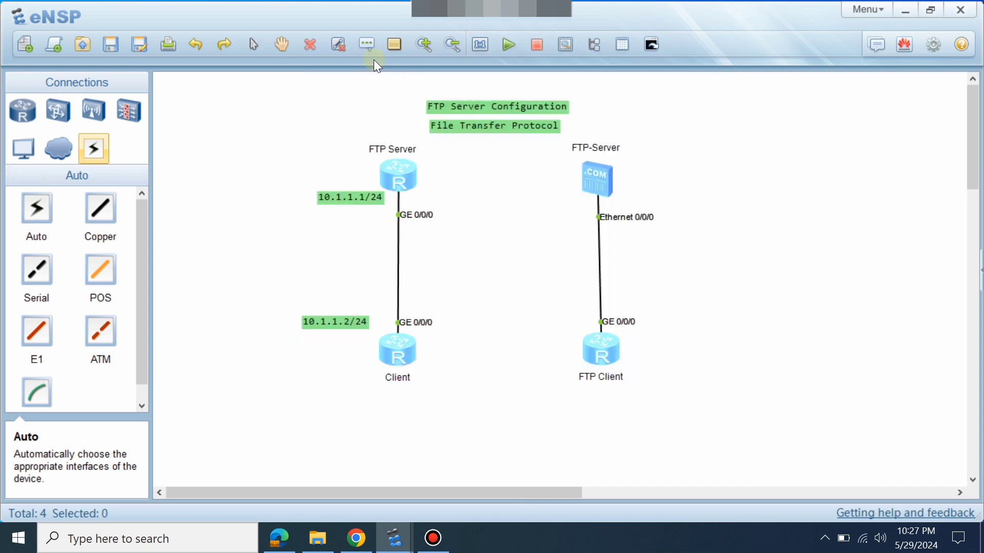
# Add a note reading 'port 21 control connection' / 'port 20 data connection' and move it between the links.
pyautogui.click(365, 49)
pyautogui.click(447, 185)
pyautogui.write('port 21 c')
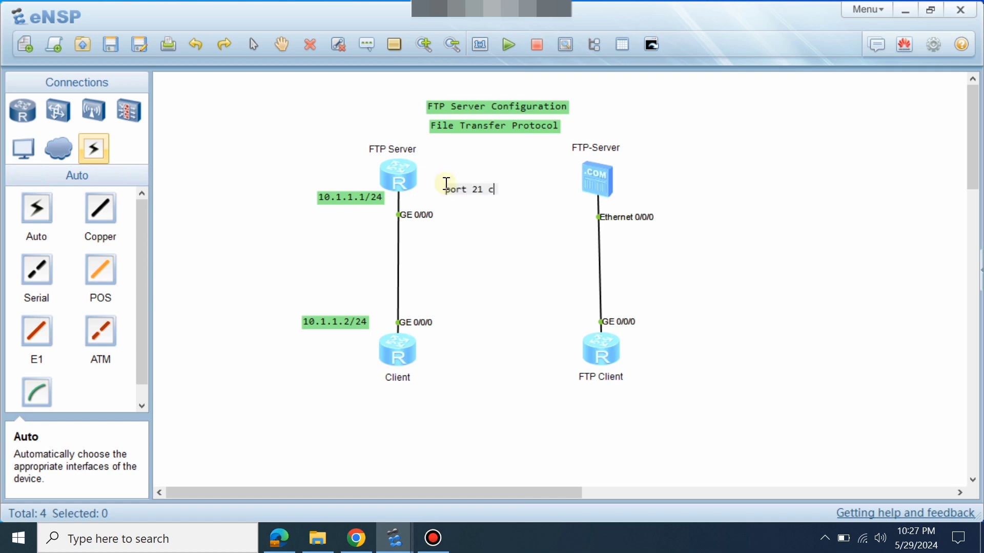
pyautogui.write('ontrol')
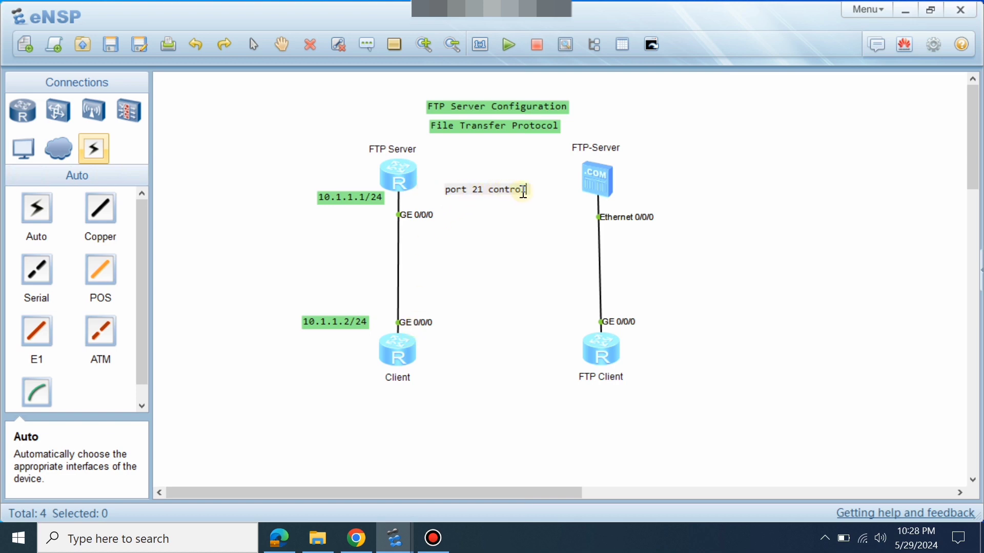
pyautogui.press('Return')
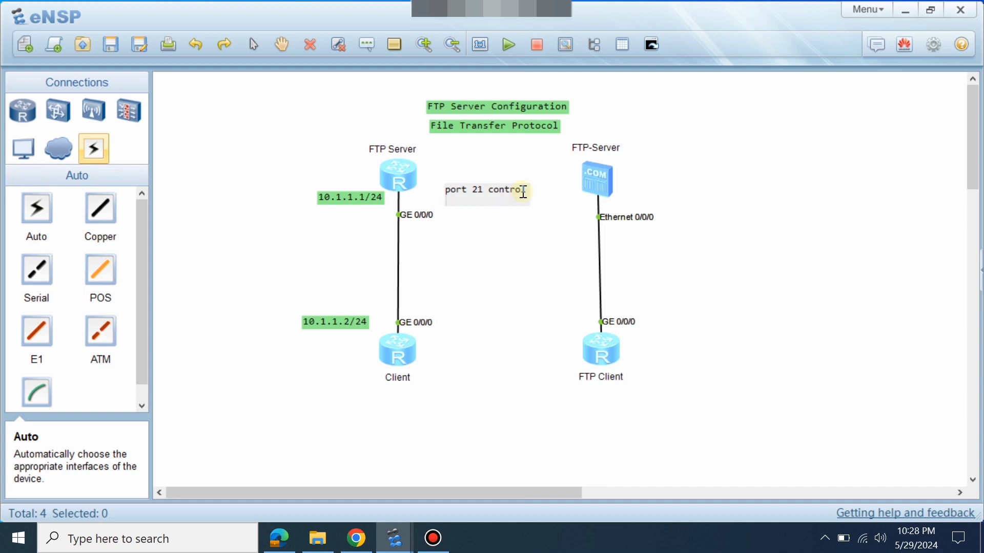
pyautogui.press('BackSpace')
pyautogui.write('conn')
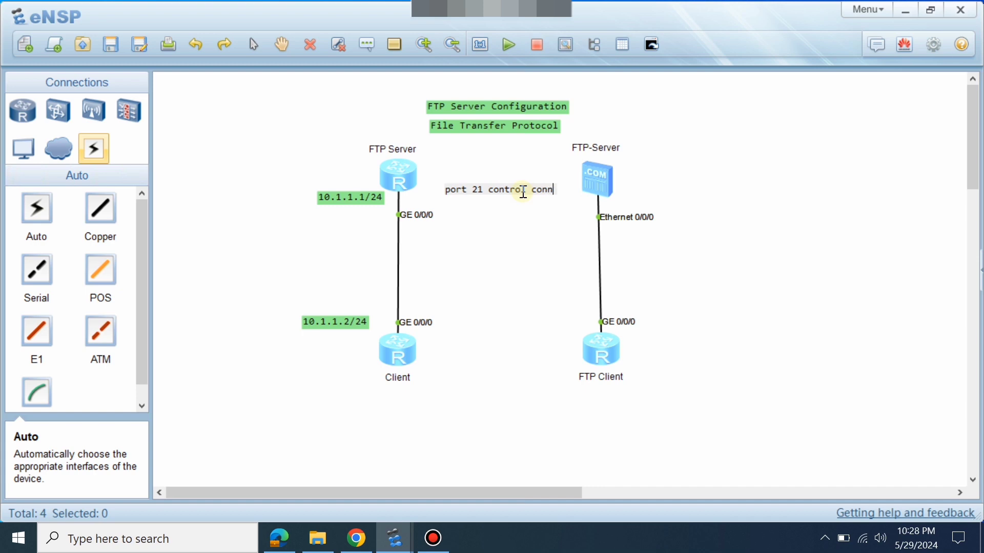
pyautogui.write('ection')
pyautogui.press('Return')
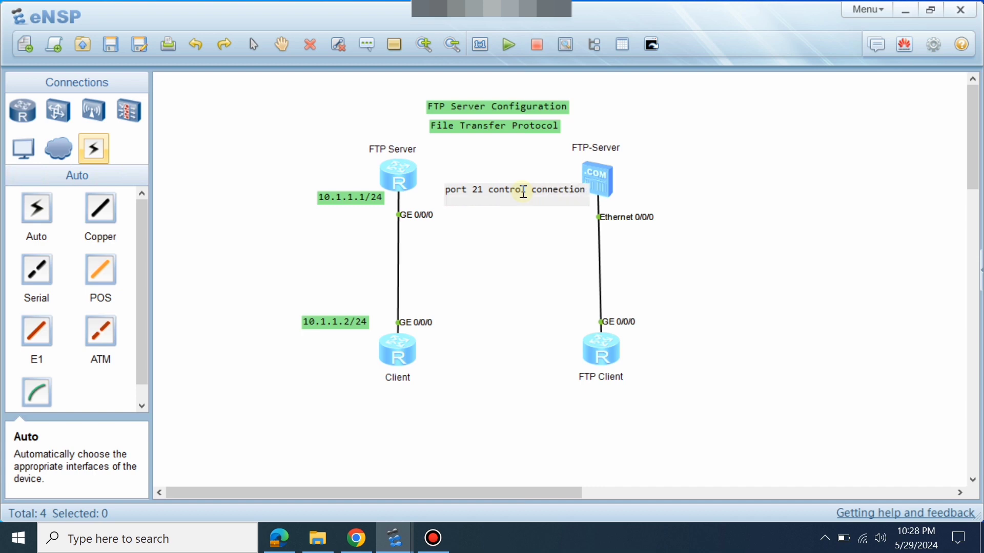
pyautogui.write('port 20 data connec')
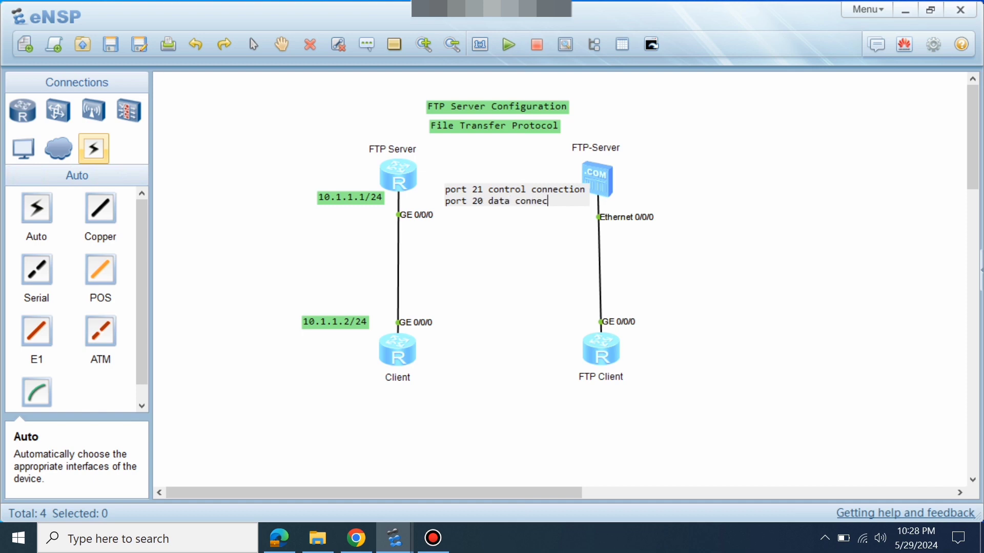
pyautogui.write('tion')
pyautogui.click(508, 261)
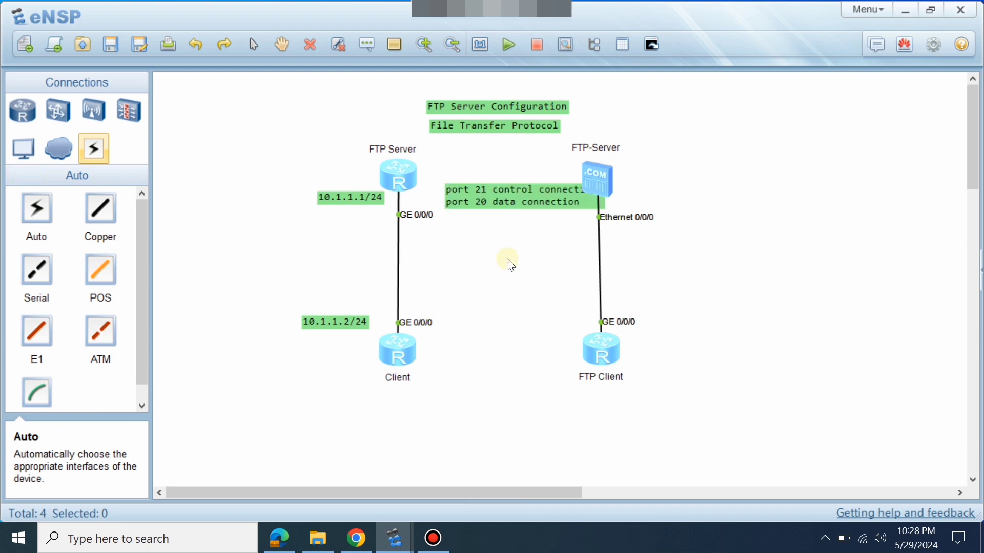
pyautogui.moveTo(508, 205); pyautogui.dragTo(493, 266)
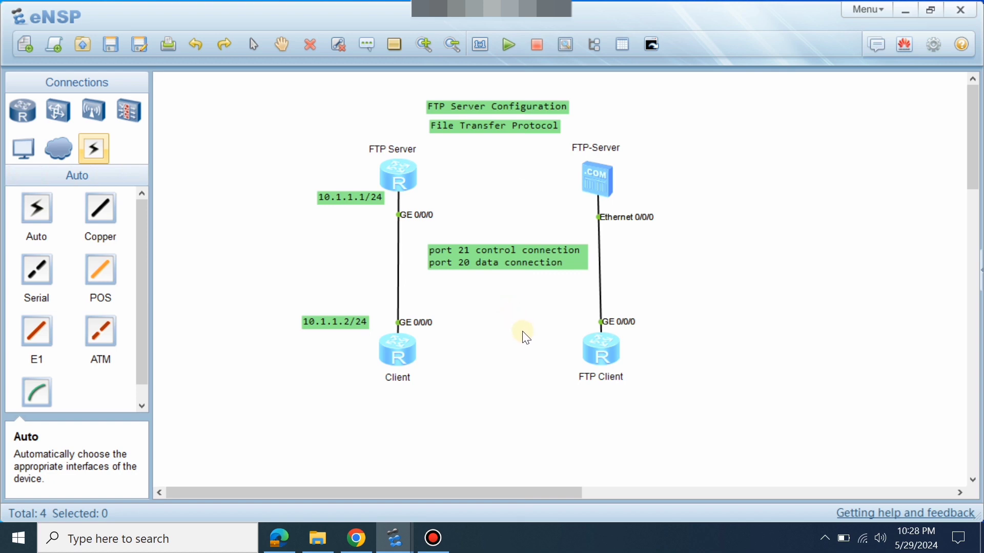
# Ping 10.1.1.1 from the Client router and list its flash files.
pyautogui.doubleClick(392, 356)
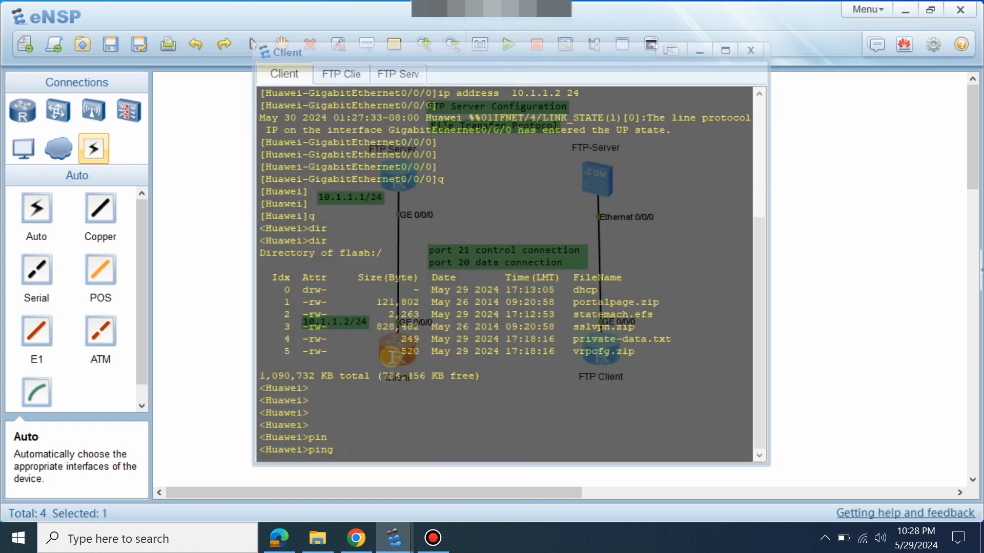
pyautogui.write('10.1.1.1')
pyautogui.press('Return')
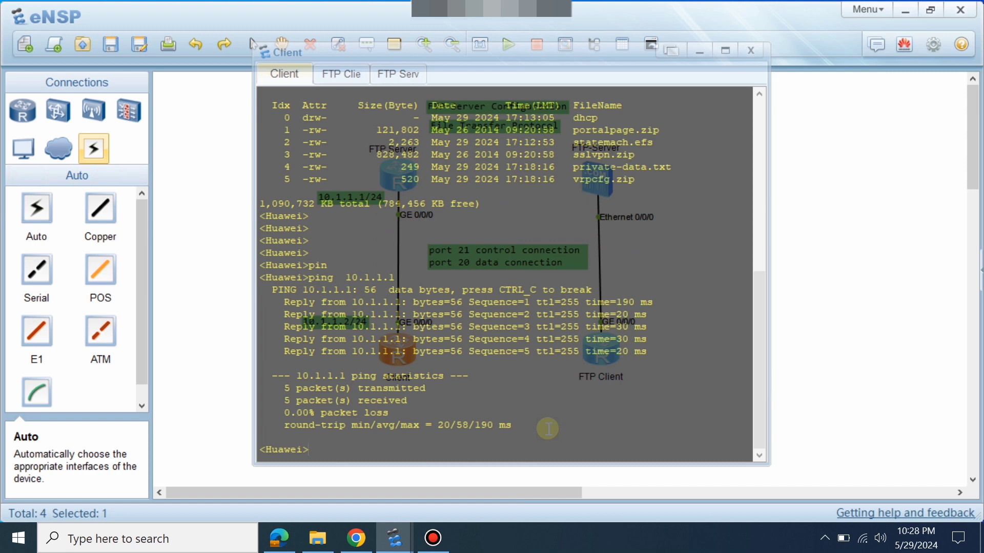
pyautogui.write('ft')
pyautogui.press('Tab')
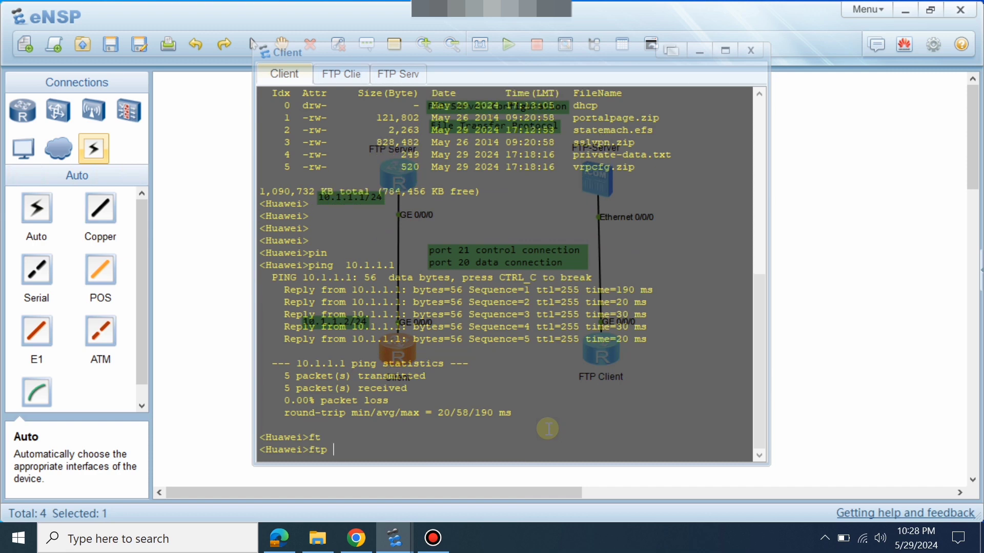
pyautogui.write('dir')
pyautogui.press('Tab')
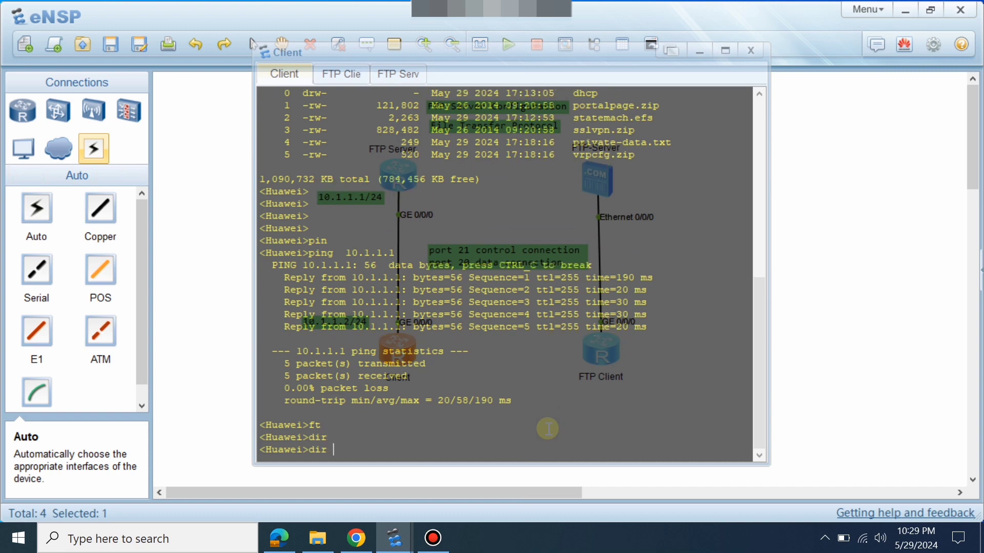
pyautogui.press('Return')
pyautogui.moveTo(640, 414); pyautogui.dragTo(465, 376)
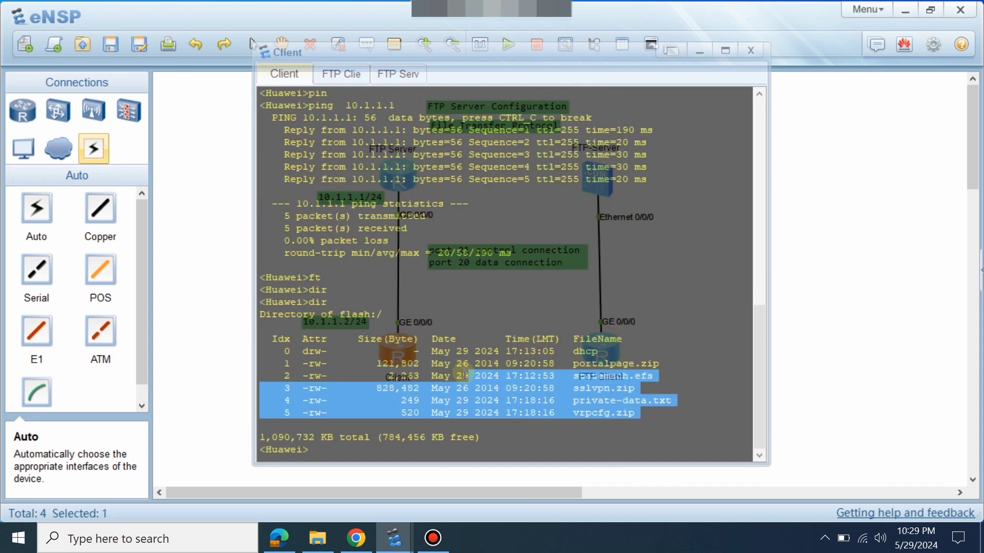
pyautogui.click(464, 374)
pyautogui.press('Return')
pyautogui.press('Return')
pyautogui.press('Return')
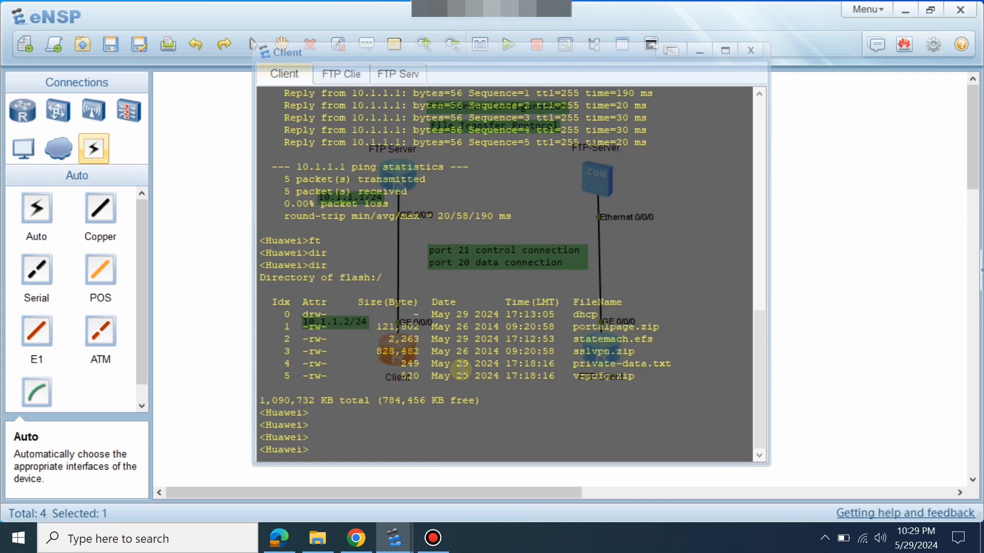
# Connect by FTP to 10.1.1.1 as admin; the login fails with 530 Logged incorrect.
pyautogui.write('ft')
pyautogui.press('Tab')
pyautogui.write('1')
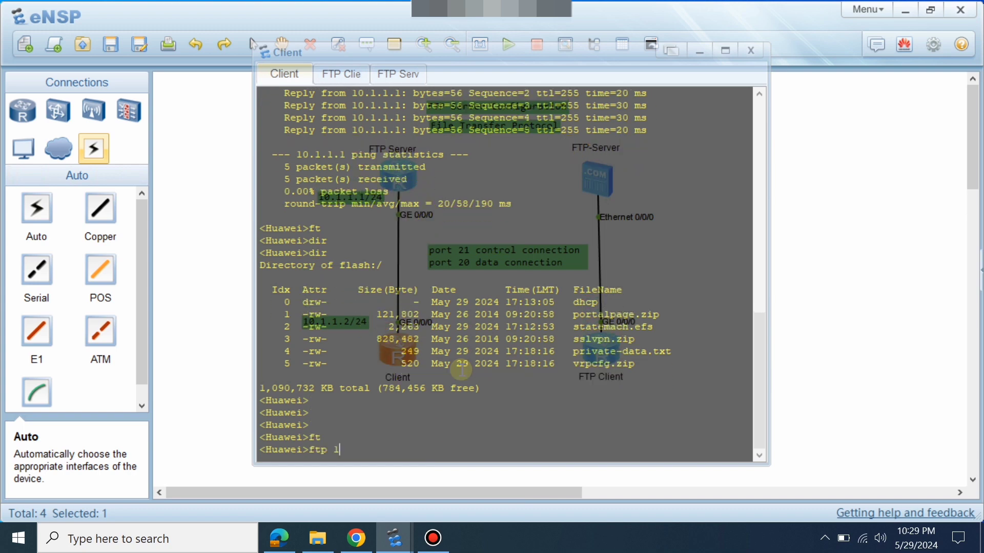
pyautogui.write('0.1.1.1')
pyautogui.press('Return')
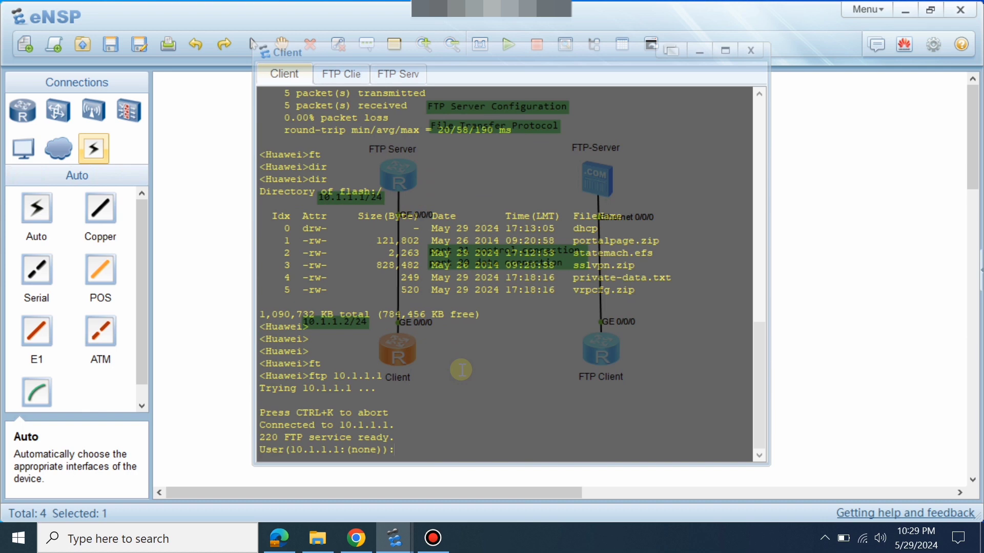
pyautogui.write('admin')
pyautogui.press('Return')
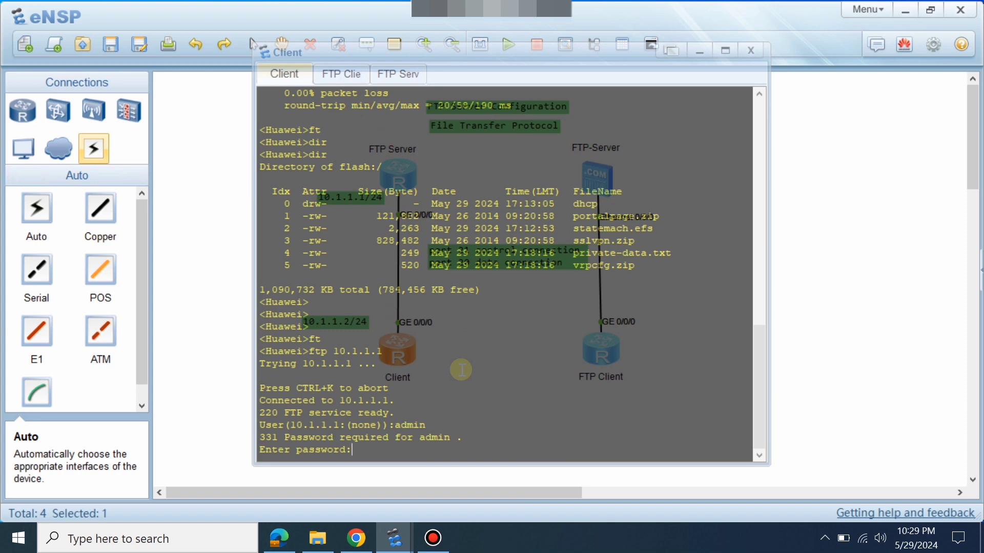
pyautogui.press('Return')
pyautogui.press('Return')
pyautogui.press('Return')
pyautogui.press('Return')
pyautogui.press('Return')
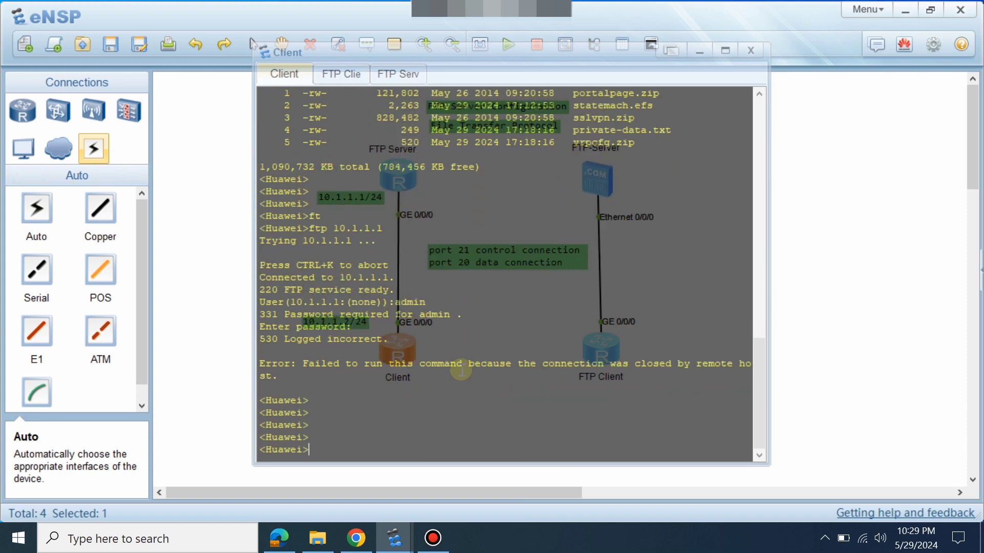
pyautogui.click(810, 370)
# Set the FTP Server router's sysname to FTP0-Ser in system view.
pyautogui.doubleClick(392, 169)
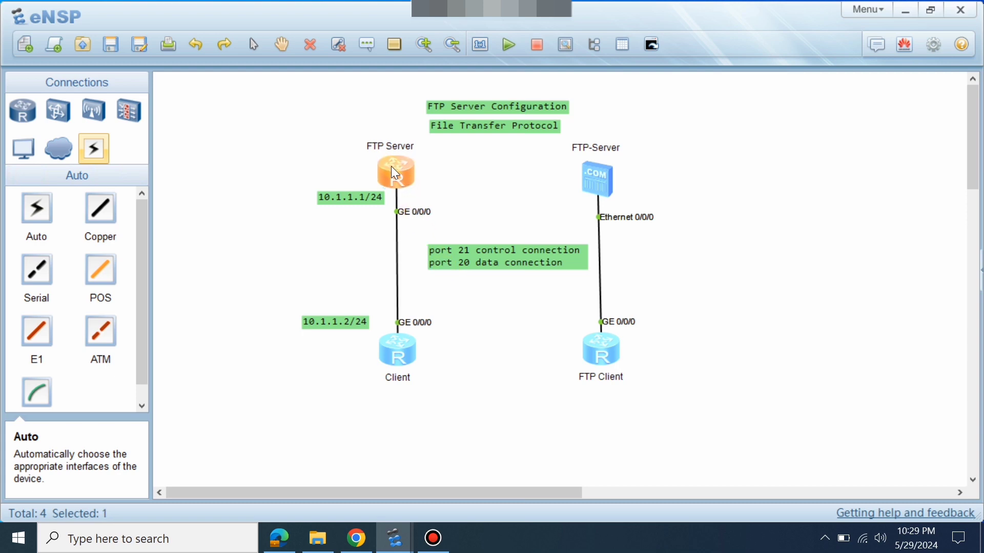
pyautogui.press('Return')
pyautogui.press('Return')
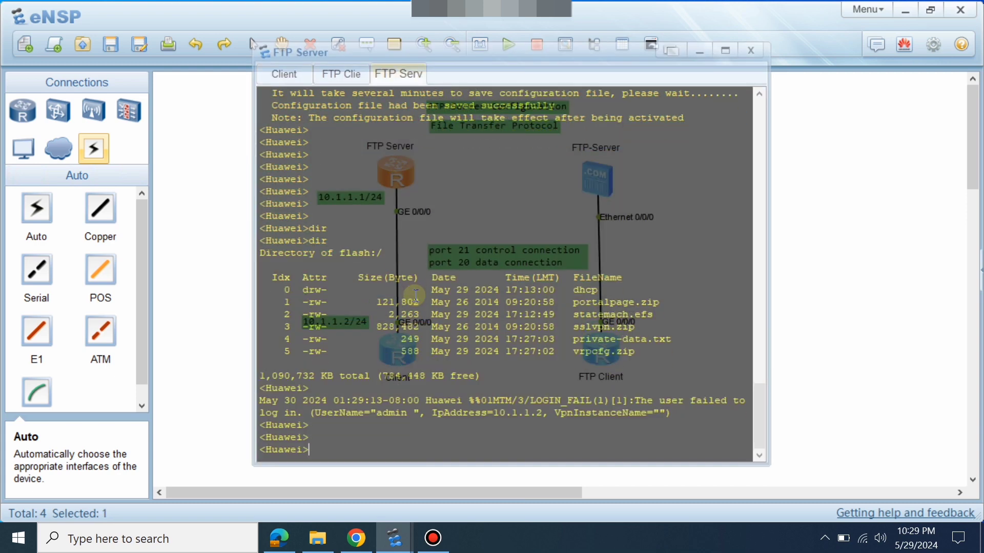
pyautogui.write('sys')
pyautogui.press('Return')
pyautogui.press('Return')
pyautogui.press('Return')
pyautogui.write('sys')
pyautogui.press('Tab')
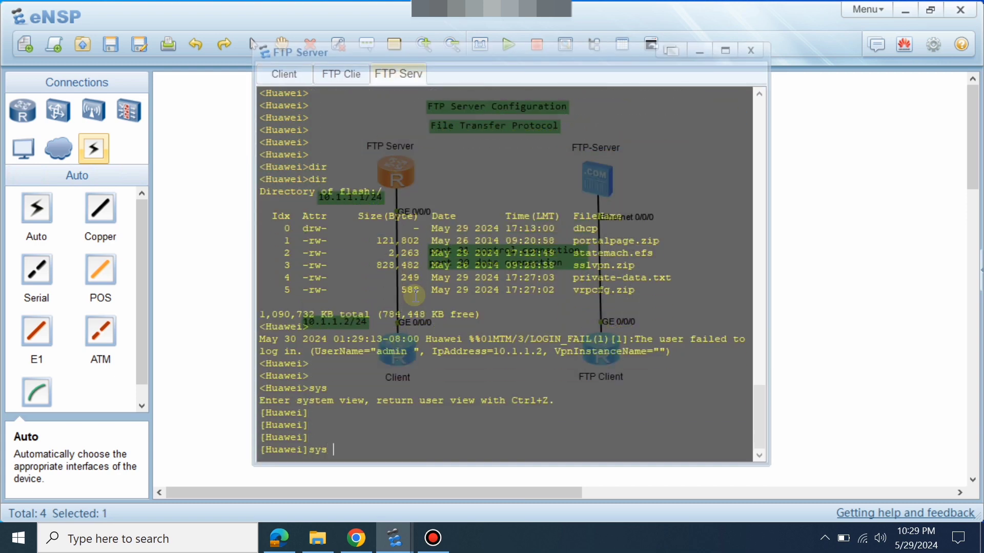
pyautogui.write('FTP')
pyautogui.press('BackSpace')
pyautogui.write('0-Ser')
pyautogui.press('Return')
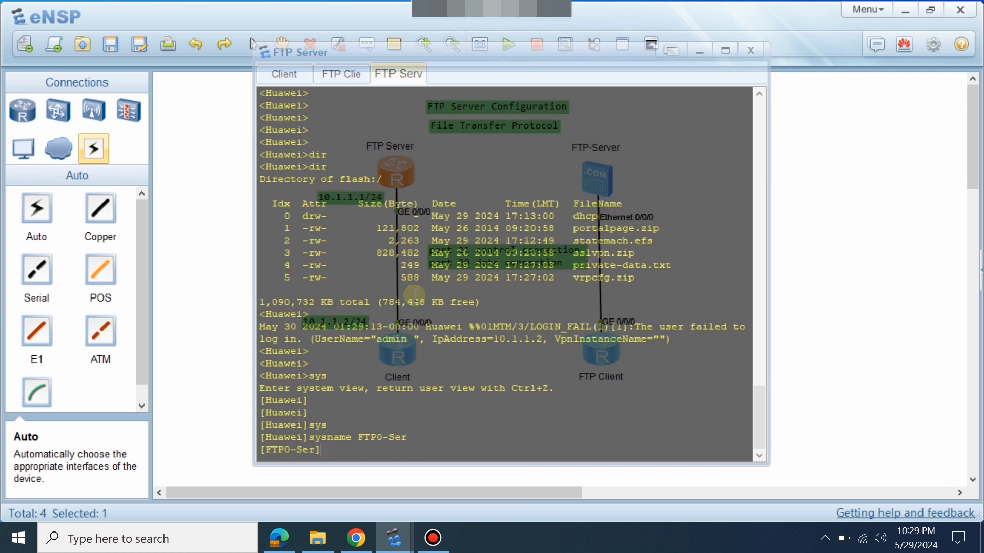
# Leave system view and save the configuration, confirming with y.
pyautogui.write('q')
pyautogui.press('Return')
pyautogui.write('sav')
pyautogui.press('Tab')
pyautogui.press('Return')
pyautogui.write('y')
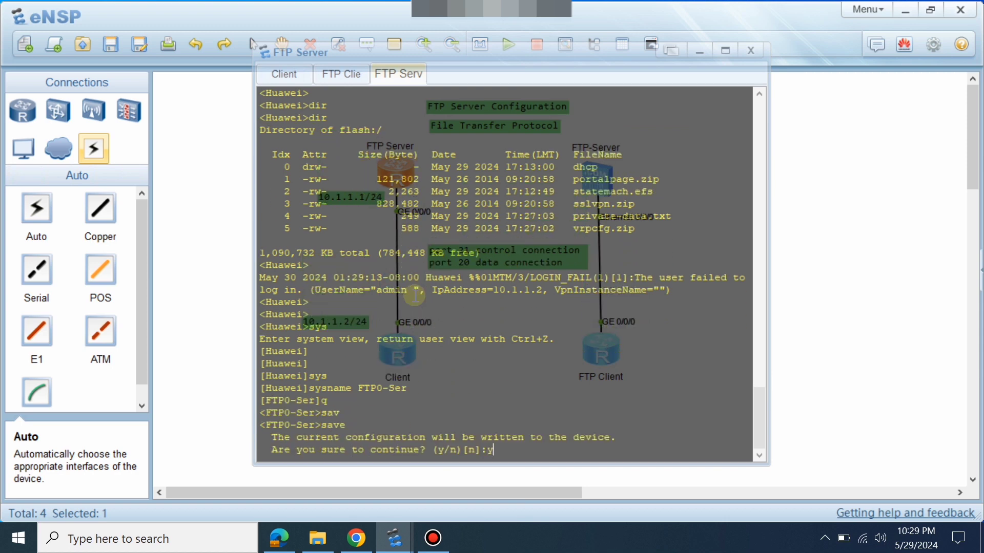
pyautogui.click(894, 257)
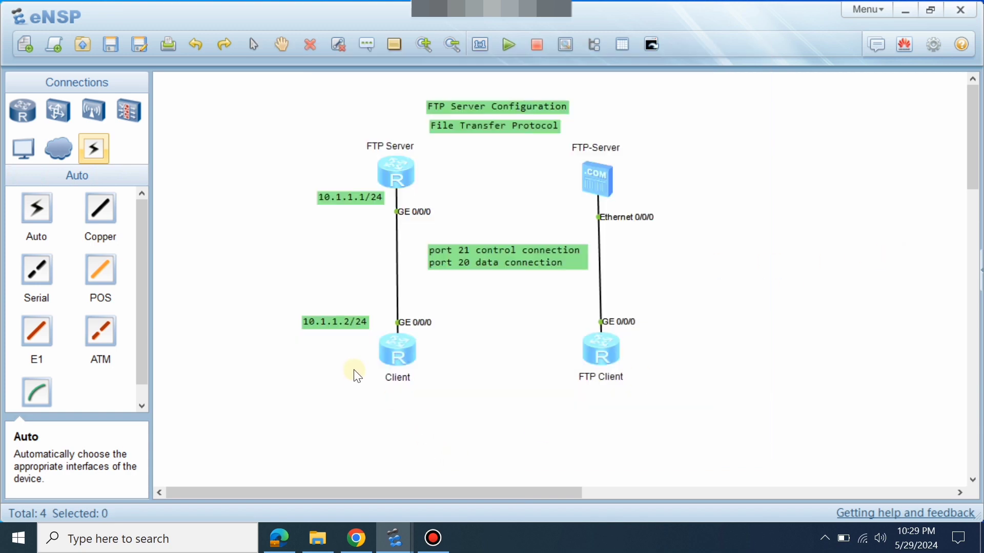
# Rerun ftp 10.1.1.1 on the Client and log in as admin, getting 230 User logged in.
pyautogui.doubleClick(389, 354)
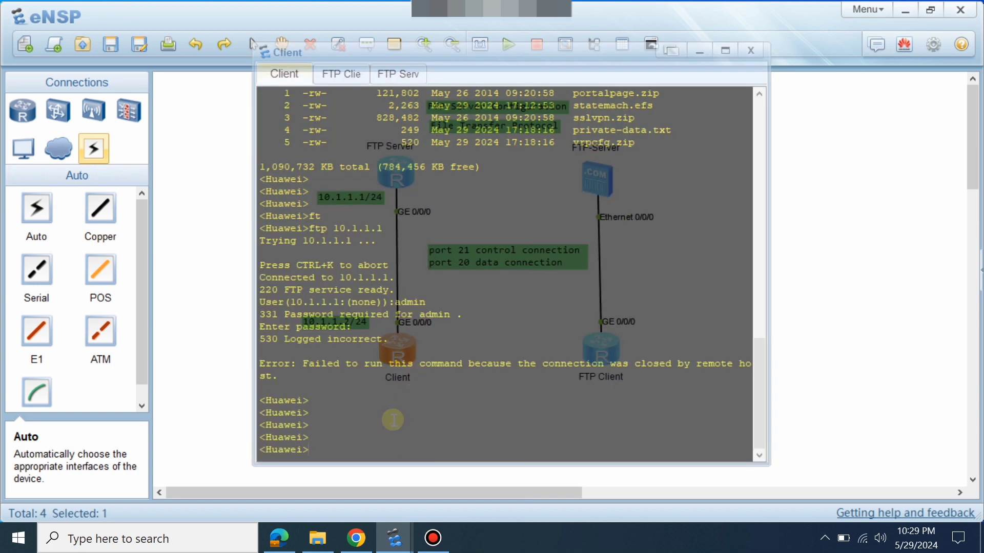
pyautogui.press('Up')
pyautogui.press('Return')
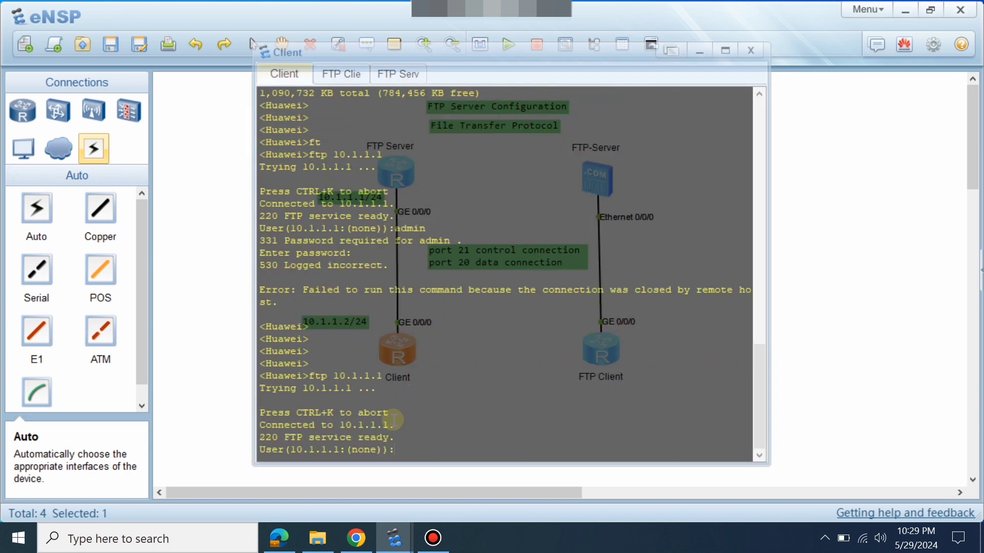
pyautogui.write('admin')
pyautogui.press('Return')
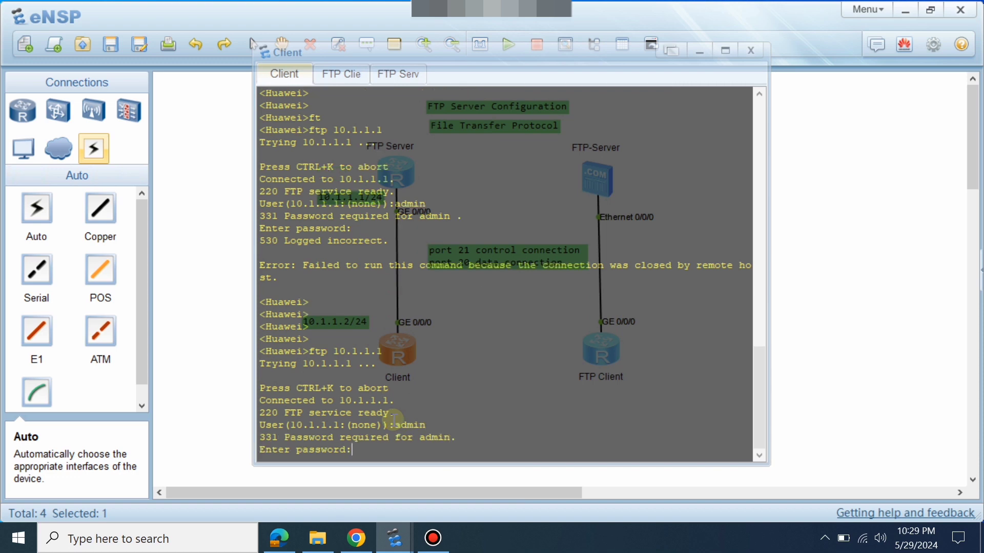
pyautogui.press('Return')
pyautogui.press('Return')
pyautogui.press('Return')
pyautogui.press('Return')
pyautogui.press('Return')
pyautogui.press('Return')
pyautogui.press('Return')
pyautogui.press('Return')
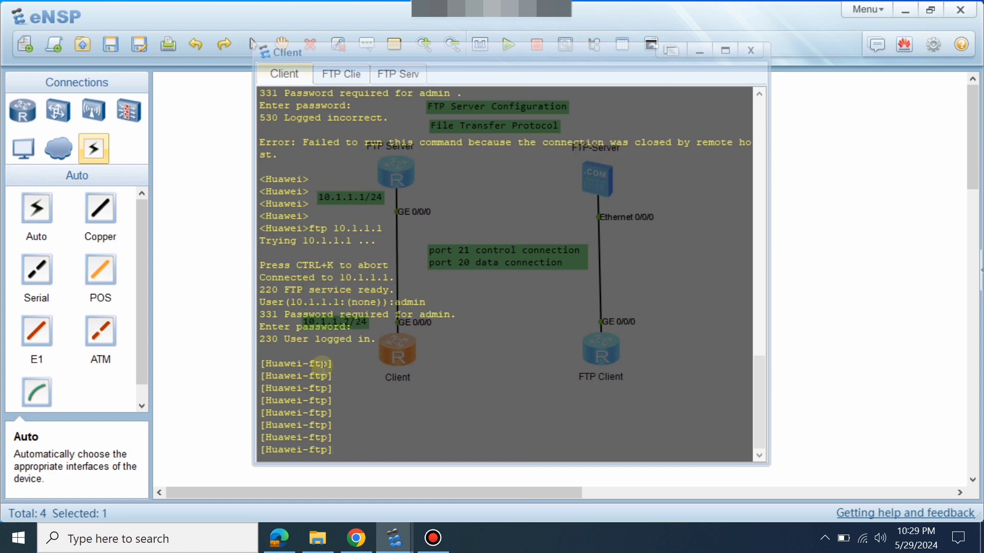
# Switch between the FTP Server and Client consoles, ending in the Client console.
pyautogui.moveTo(322, 364); pyautogui.dragTo(290, 364)
pyautogui.click(218, 328)
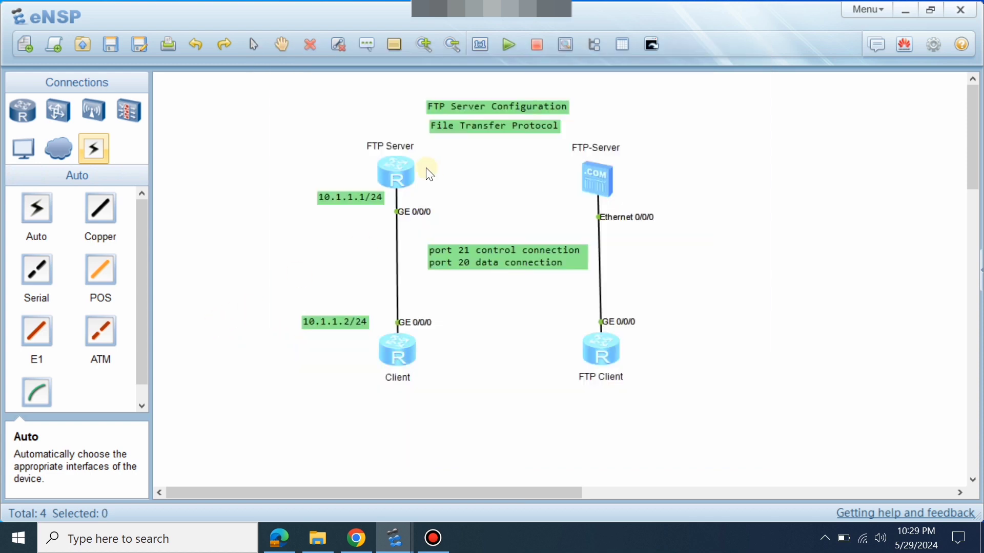
pyautogui.doubleClick(382, 177)
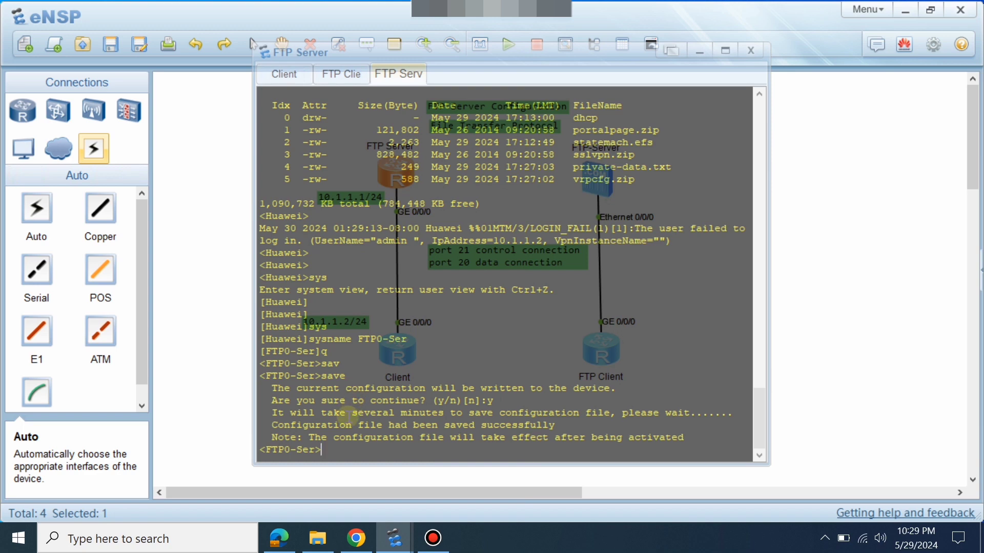
pyautogui.press('Return')
pyautogui.press('Return')
pyautogui.press('Return')
pyautogui.press('Return')
pyautogui.press('Return')
pyautogui.press('Return')
pyautogui.press('Return')
pyautogui.press('Return')
pyautogui.press('Return')
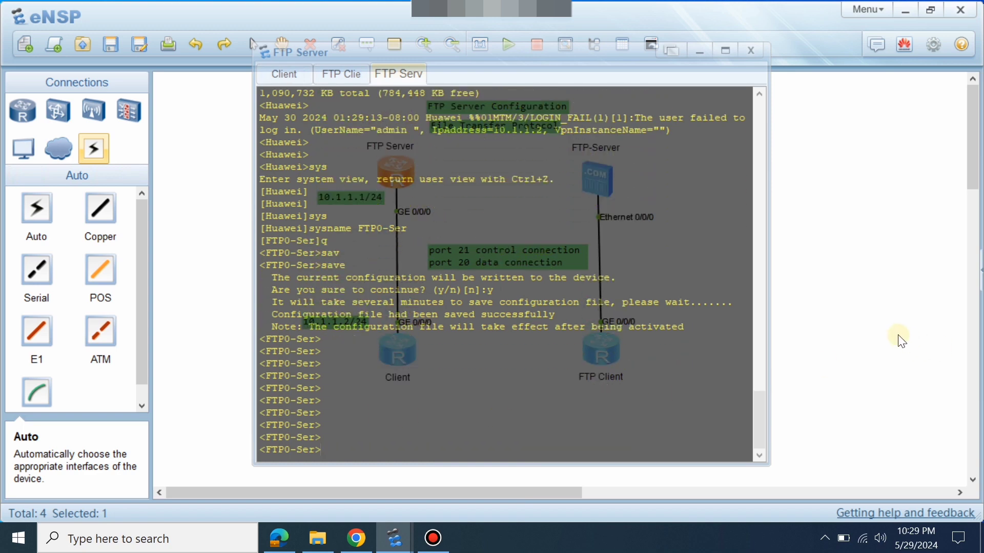
pyautogui.click(902, 341)
pyautogui.doubleClick(396, 186)
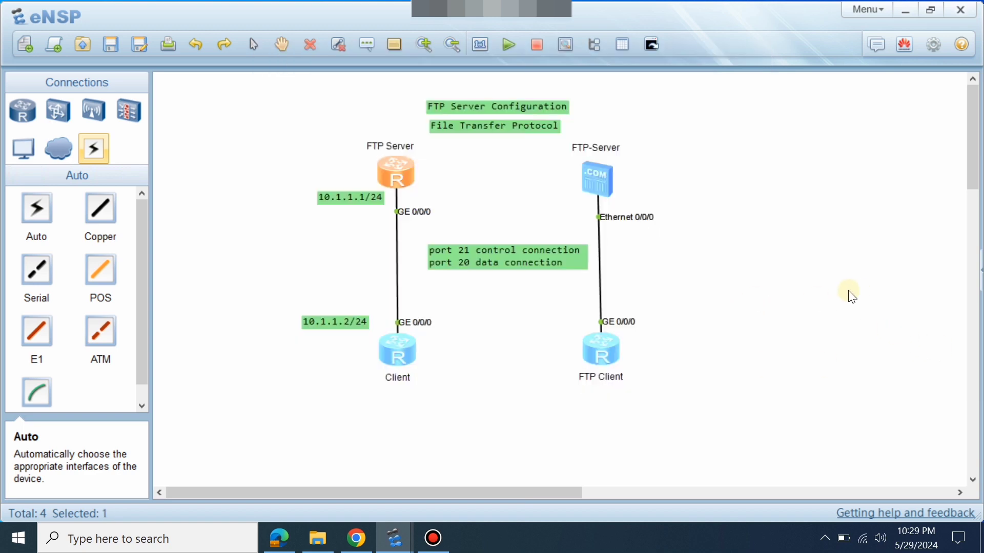
pyautogui.click(849, 294)
pyautogui.doubleClick(407, 366)
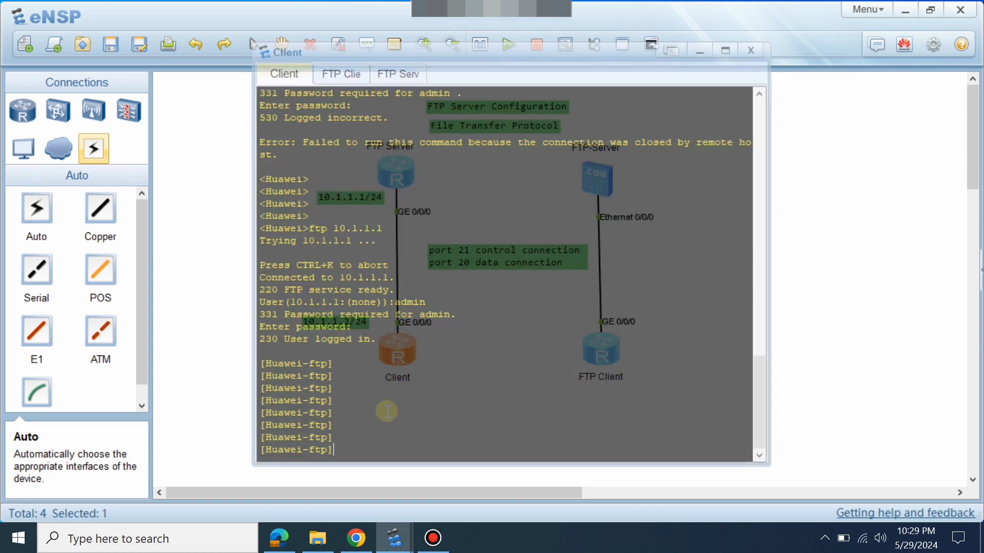
# Run dir in the FTP session and check vrpcfg.zip is listed at 600 bytes.
pyautogui.press('Return')
pyautogui.press('Return')
pyautogui.press('Return')
pyautogui.press('Return')
pyautogui.press('Return')
pyautogui.press('Return')
pyautogui.press('Return')
pyautogui.press('Return')
pyautogui.press('Return')
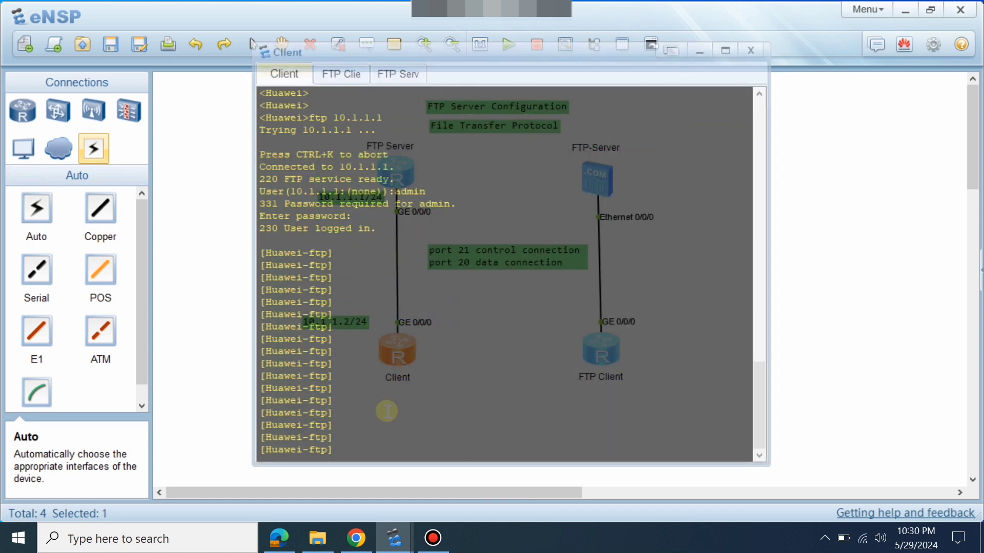
pyautogui.write('dis')
pyautogui.press('Tab')
pyautogui.press('Tab')
pyautogui.press('BackSpace')
pyautogui.press('BackSpace')
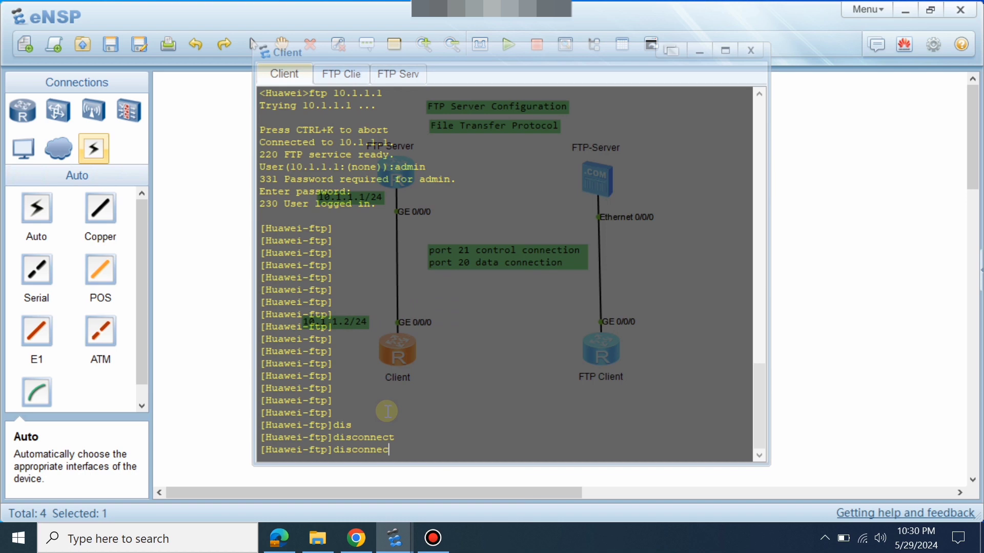
pyautogui.press('BackSpace')
pyautogui.press('BackSpace')
pyautogui.press('BackSpace')
pyautogui.press('BackSpace')
pyautogui.press('BackSpace')
pyautogui.press('BackSpace')
pyautogui.press('BackSpace')
pyautogui.press('BackSpace')
pyautogui.press('BackSpace')
pyautogui.write('dir')
pyautogui.press('Return')
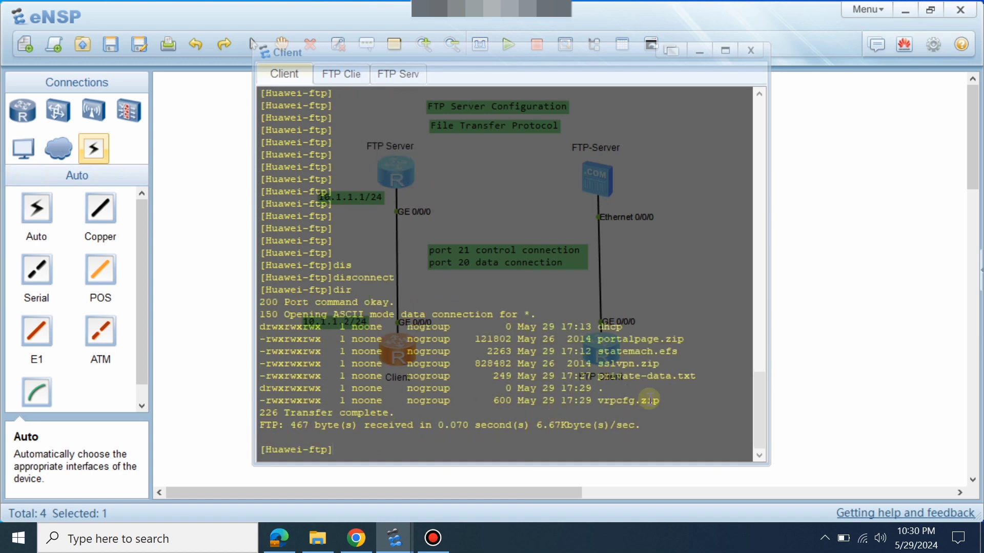
pyautogui.moveTo(655, 401); pyautogui.dragTo(609, 405)
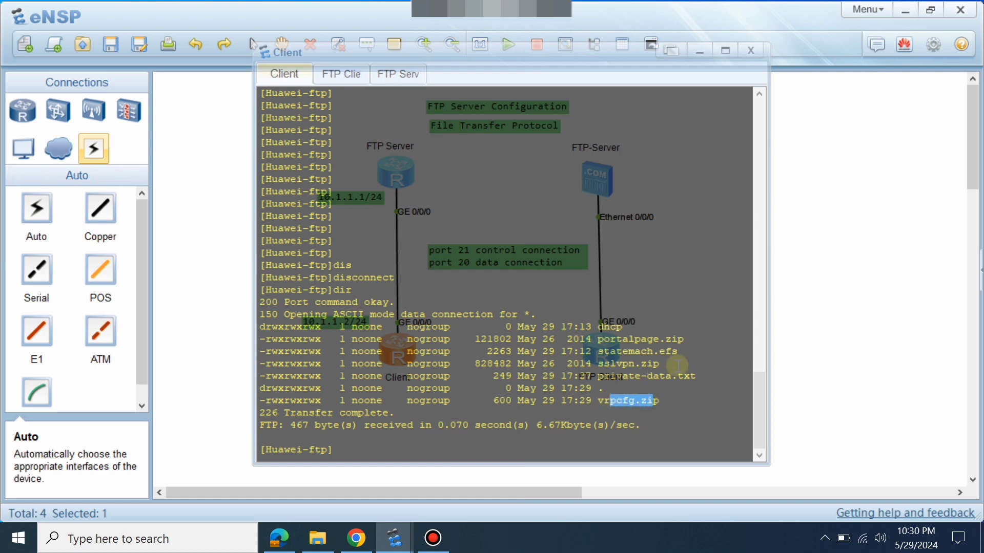
pyautogui.moveTo(666, 354); pyautogui.dragTo(660, 365)
pyautogui.click(623, 374)
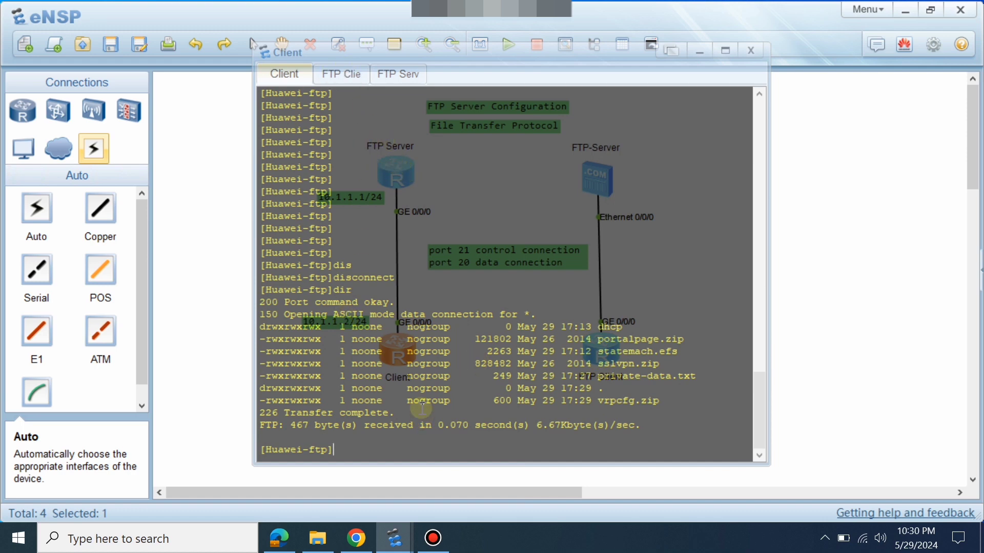
pyautogui.click(868, 358)
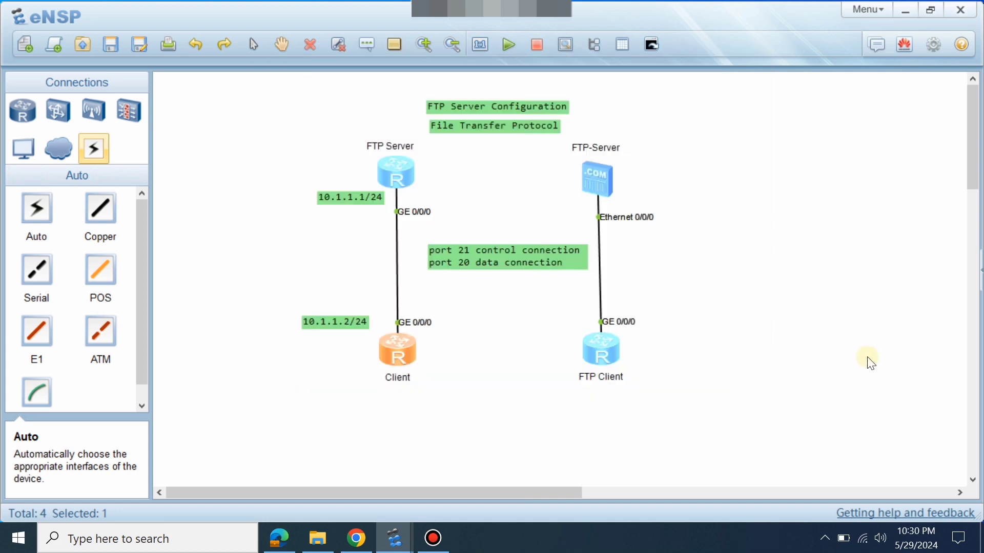
# List the FTP Server router's own flash directory with dir.
pyautogui.click(417, 342)
pyautogui.doubleClick(415, 340)
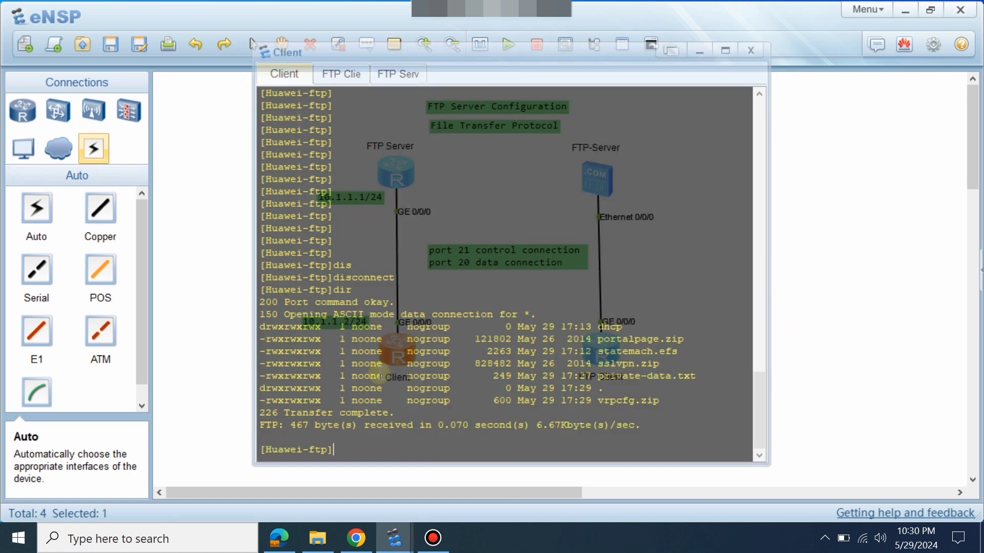
pyautogui.click(830, 344)
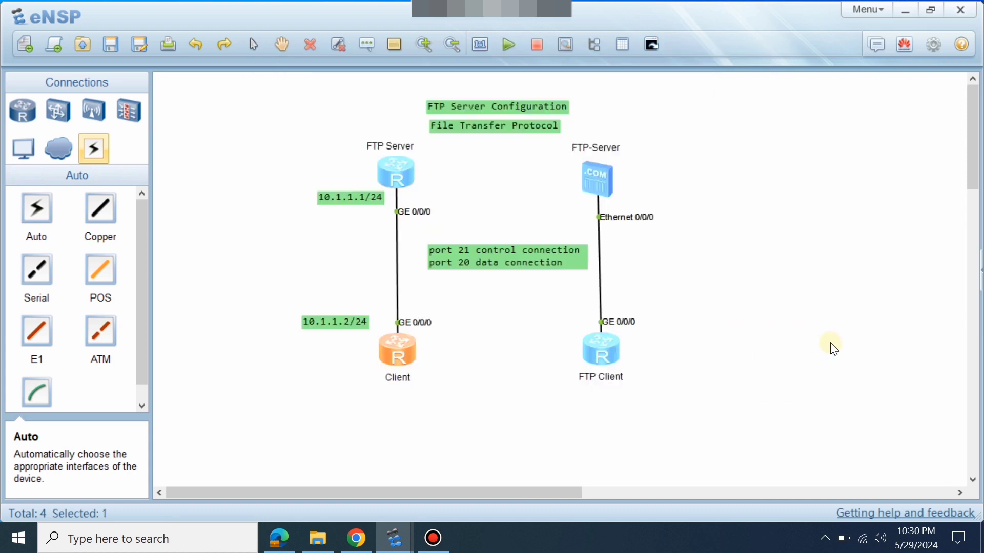
pyautogui.doubleClick(400, 171)
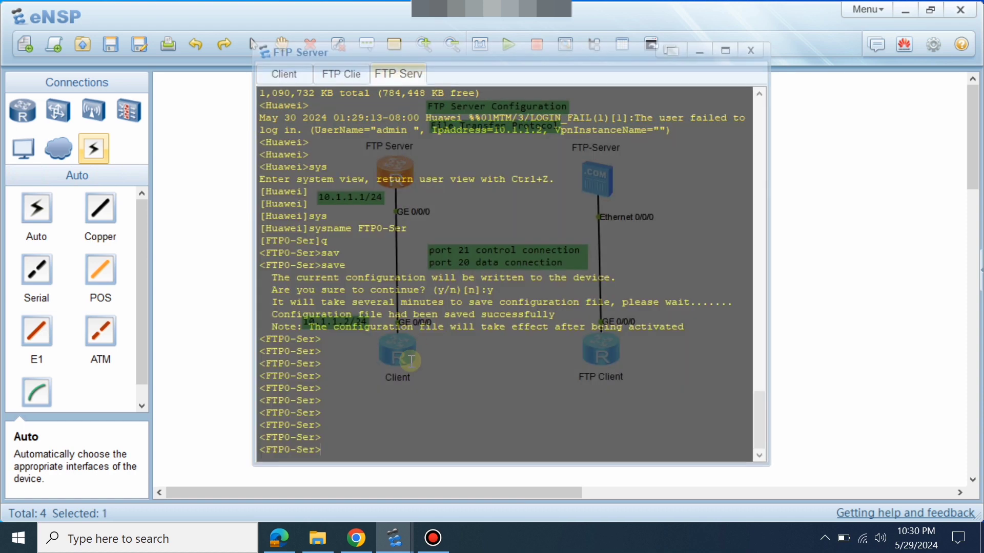
pyautogui.write('dir')
pyautogui.press('Return')
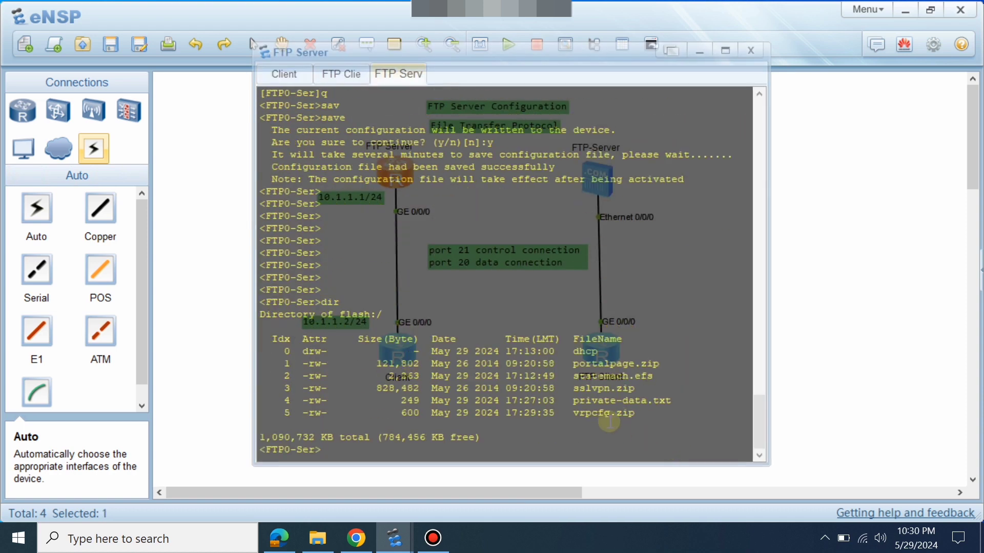
pyautogui.moveTo(568, 413); pyautogui.dragTo(637, 416)
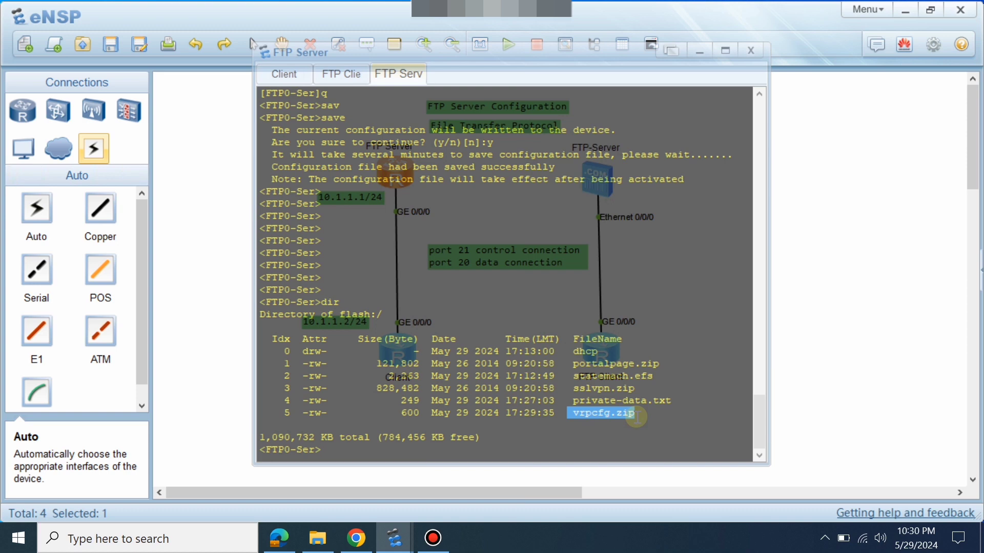
pyautogui.click(824, 401)
# Quit the Client's FTP session and list its local flash, showing vrpcfg.zip at 520 bytes.
pyautogui.doubleClick(396, 352)
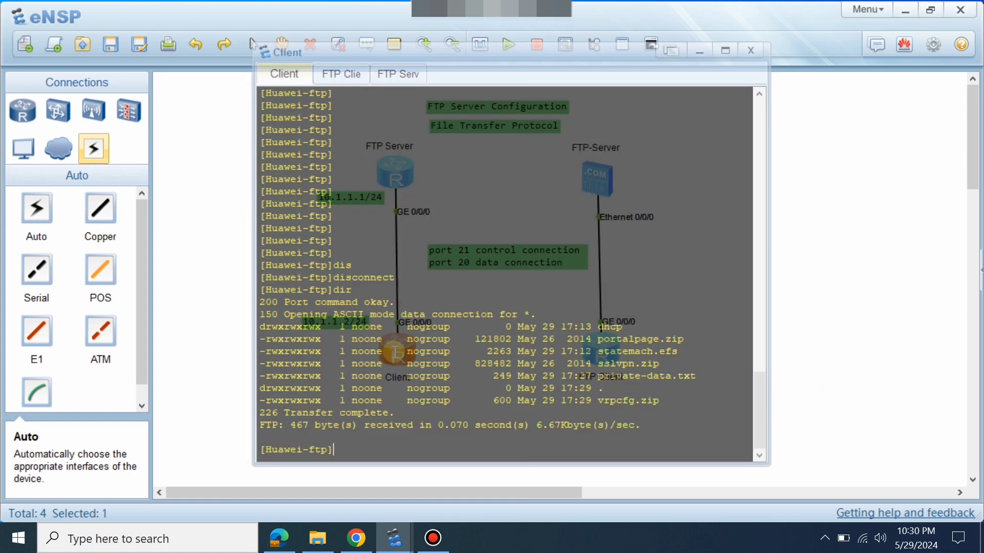
pyautogui.press('Return')
pyautogui.press('Return')
pyautogui.write('q')
pyautogui.press('Return')
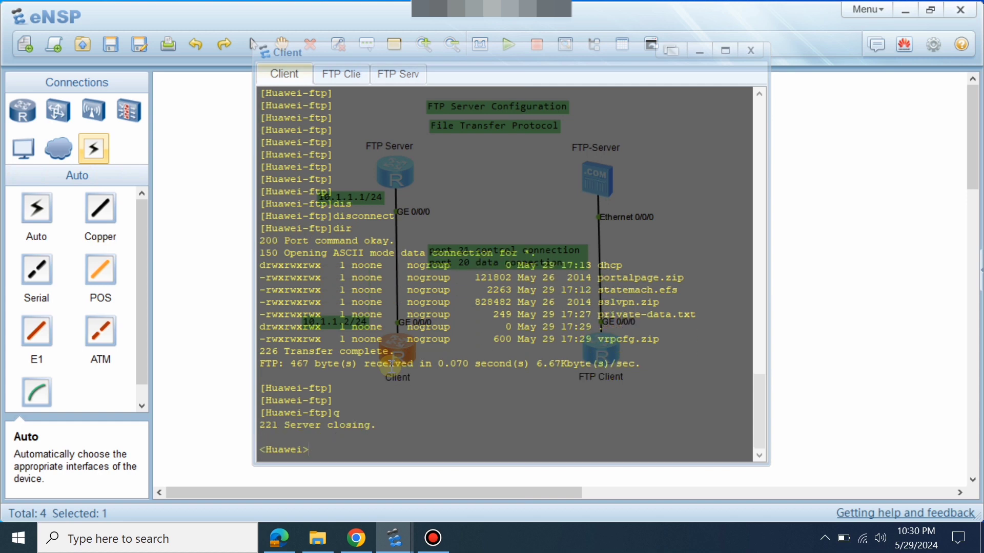
pyautogui.write('sir')
pyautogui.press('Return')
pyautogui.write('d')
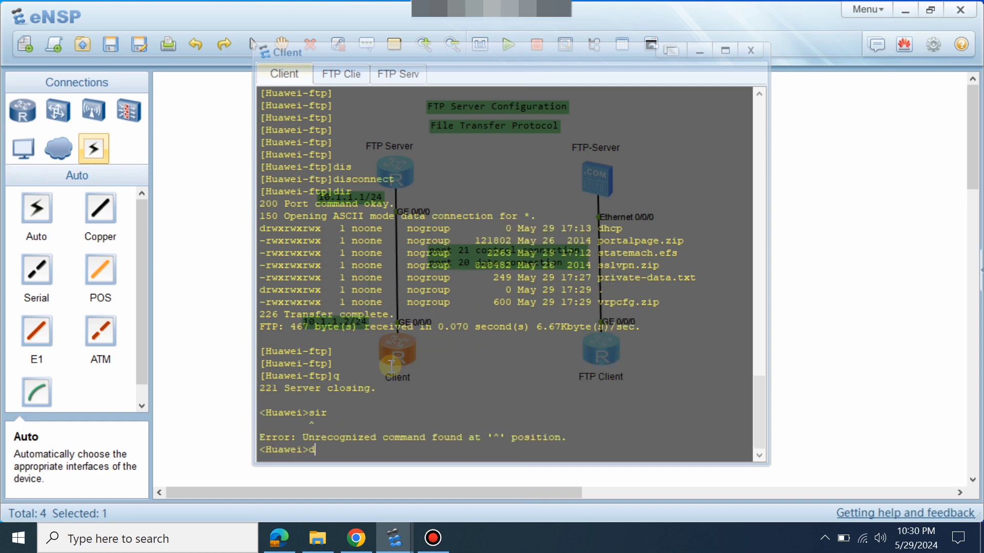
pyautogui.write('ir')
pyautogui.press('Return')
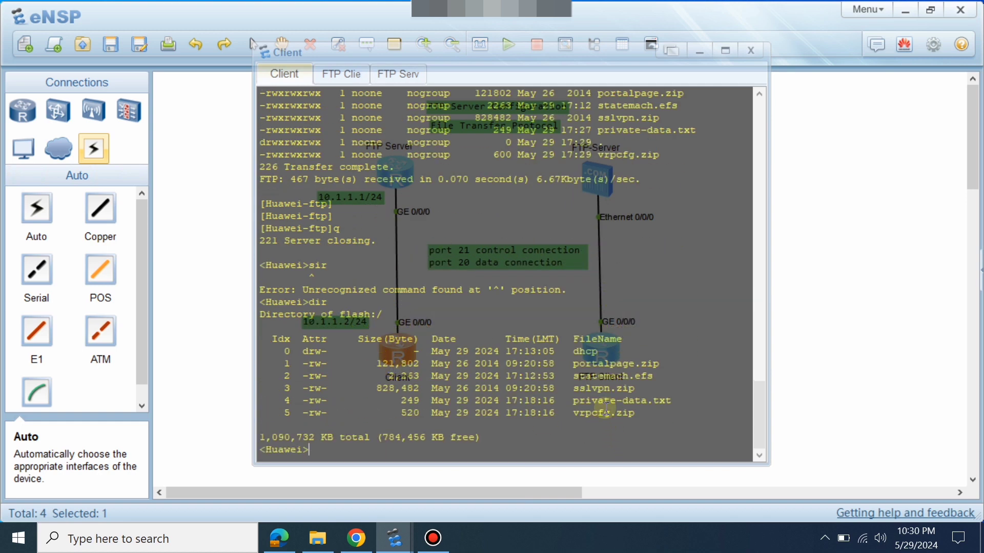
# Reconnect the Client router by FTP to 10.1.1.1 and log in as admin.
pyautogui.click(794, 347)
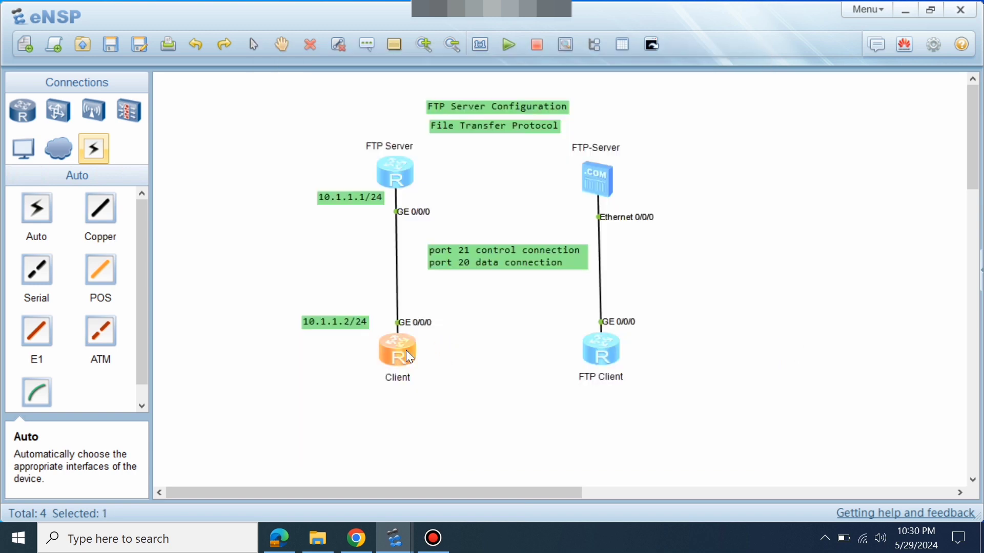
pyautogui.doubleClick(406, 350)
pyautogui.press('Return')
pyautogui.press('Return')
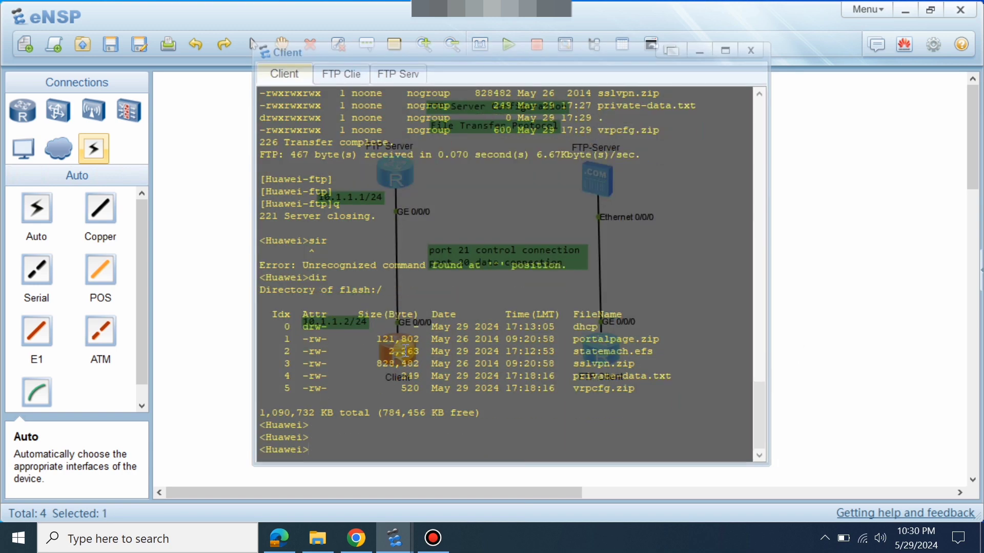
pyautogui.write('dir')
pyautogui.press('BackSpace')
pyautogui.press('BackSpace')
pyautogui.press('BackSpace')
pyautogui.write('ftp 10.1.1.1')
pyautogui.press('Return')
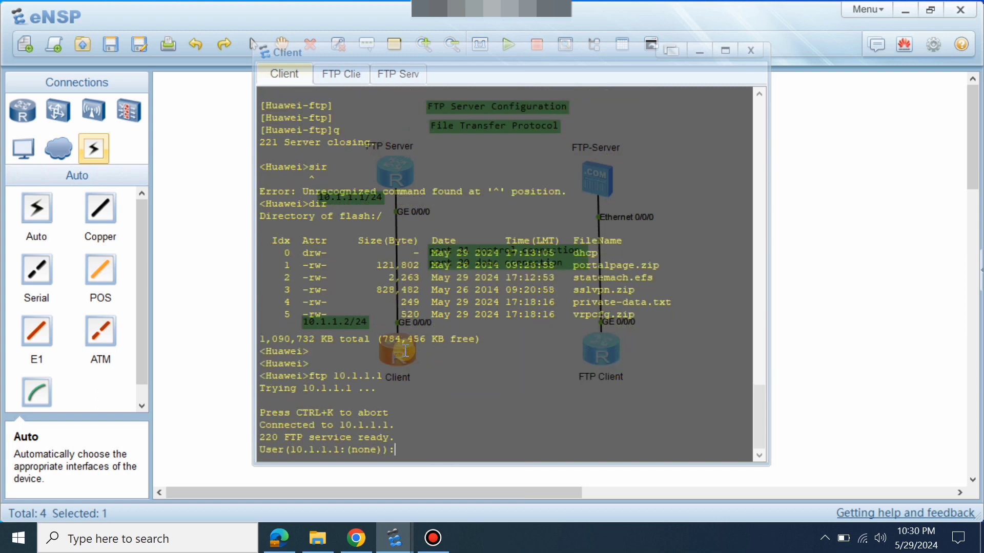
pyautogui.write('admin')
pyautogui.press('Return')
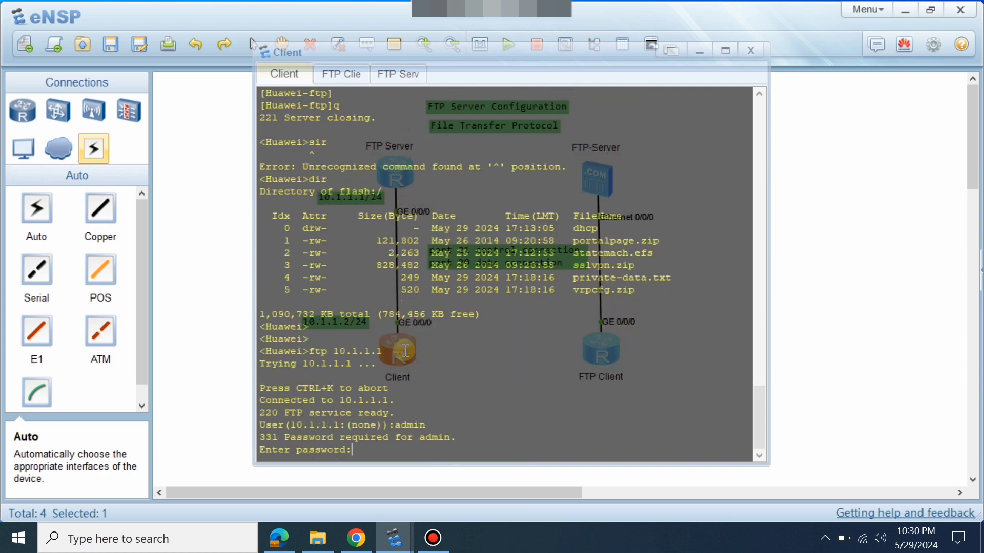
pyautogui.press('Return')
pyautogui.press('Return')
pyautogui.press('Return')
pyautogui.press('Return')
pyautogui.press('Return')
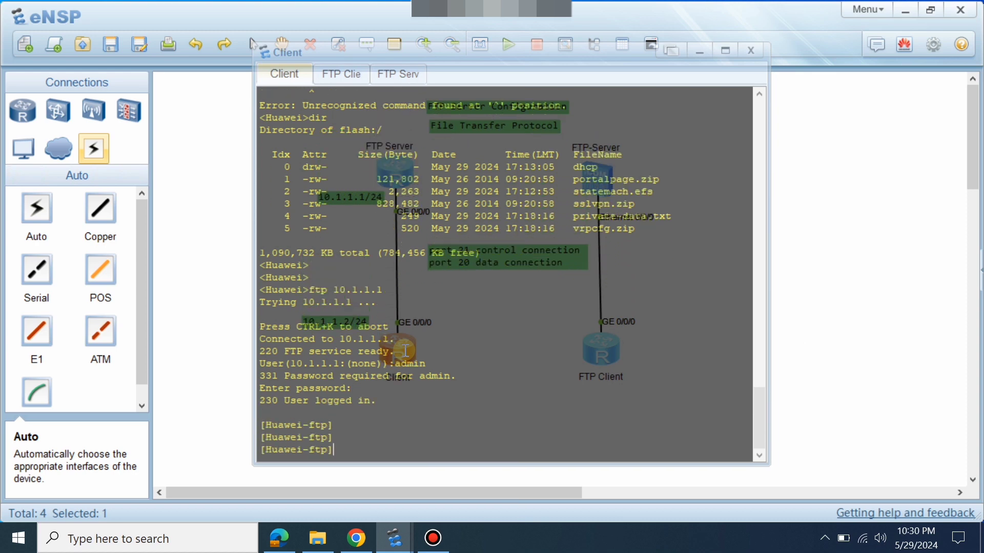
# List the FTP server's files with dir and begin a get command.
pyautogui.write('dir')
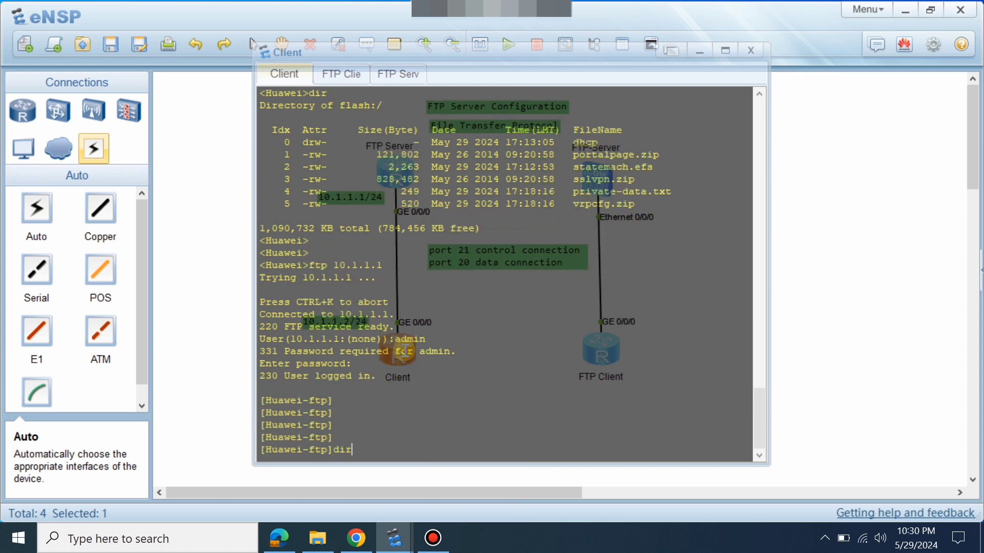
pyautogui.press('Return')
pyautogui.write('get')
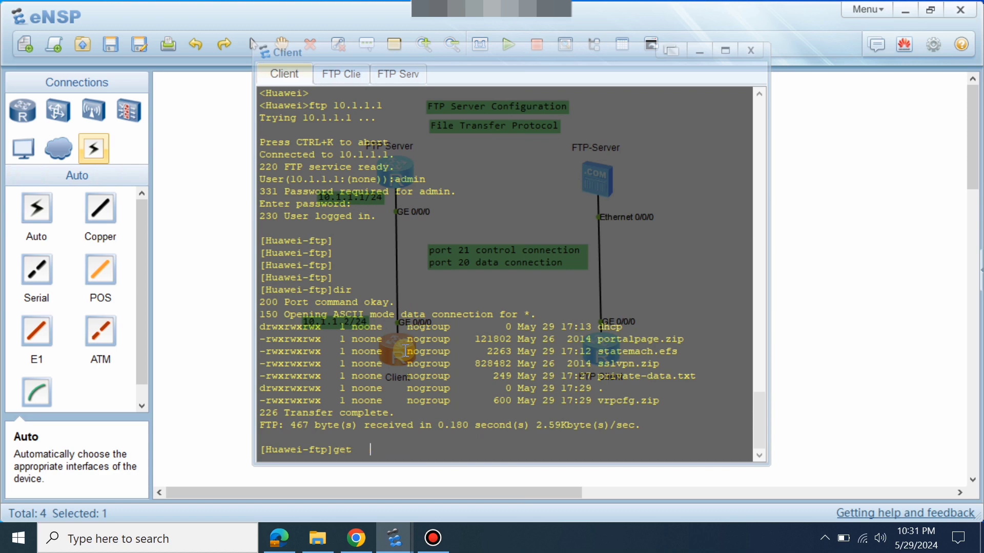
pyautogui.press('Tab')
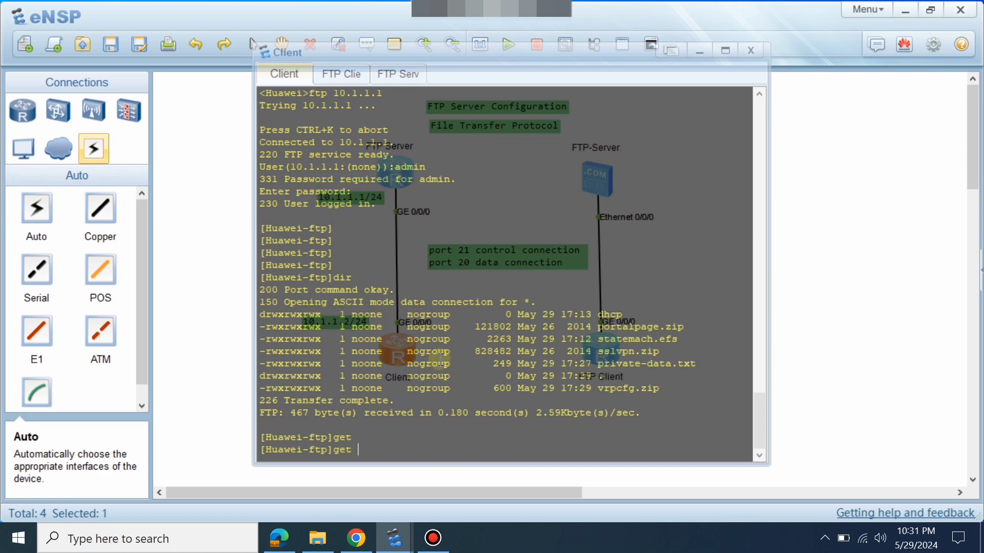
# Paste the vrpcfg.zip file name into a get command on the Client console.
pyautogui.moveTo(598, 390); pyautogui.dragTo(665, 388)
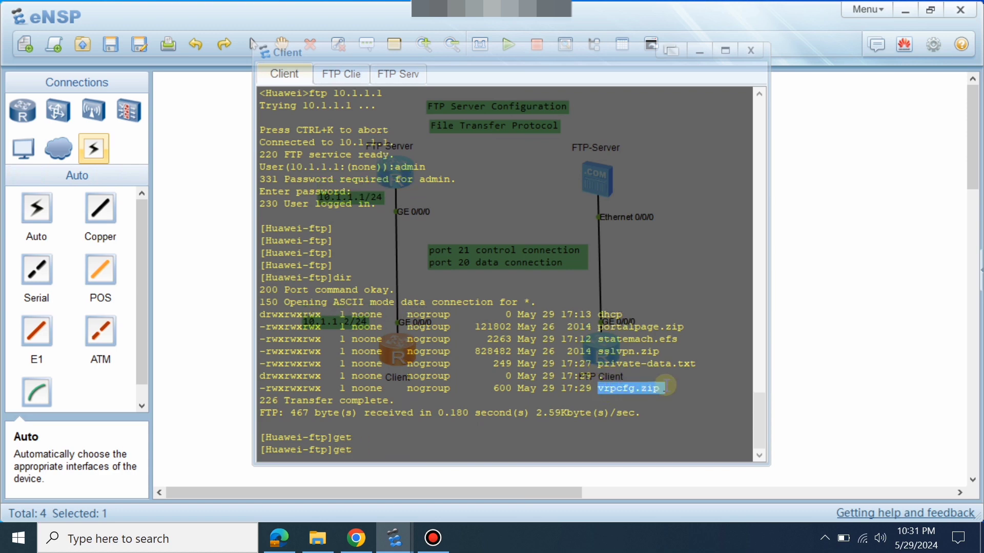
pyautogui.rightClick(424, 444)
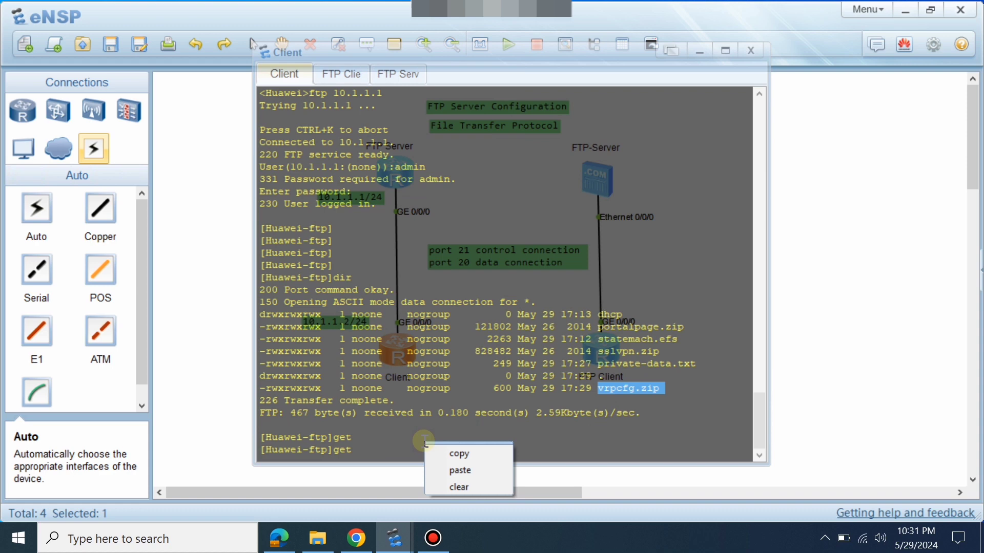
pyautogui.click(463, 468)
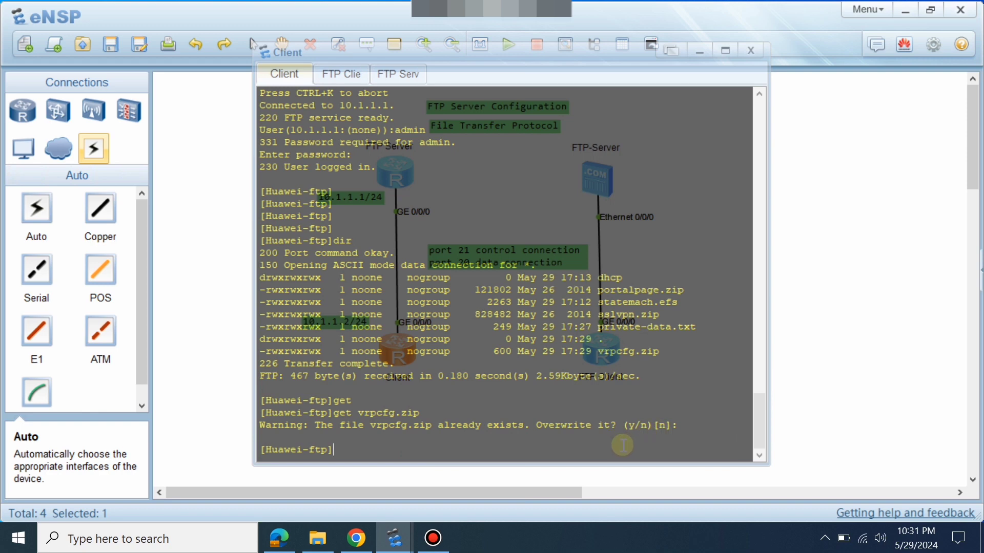
pyautogui.press('Up')
pyautogui.moveTo(370, 425); pyautogui.dragTo(418, 428)
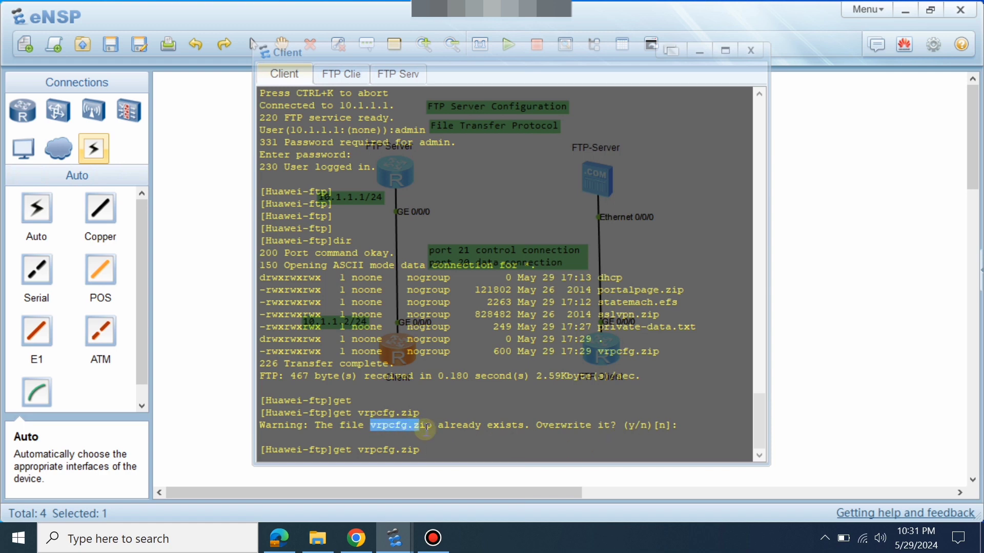
pyautogui.click(841, 387)
# Check get syntax with ?, then run get vrpcfg.zip vrpcfgftp.cfg to download the file.
pyautogui.doubleClick(407, 351)
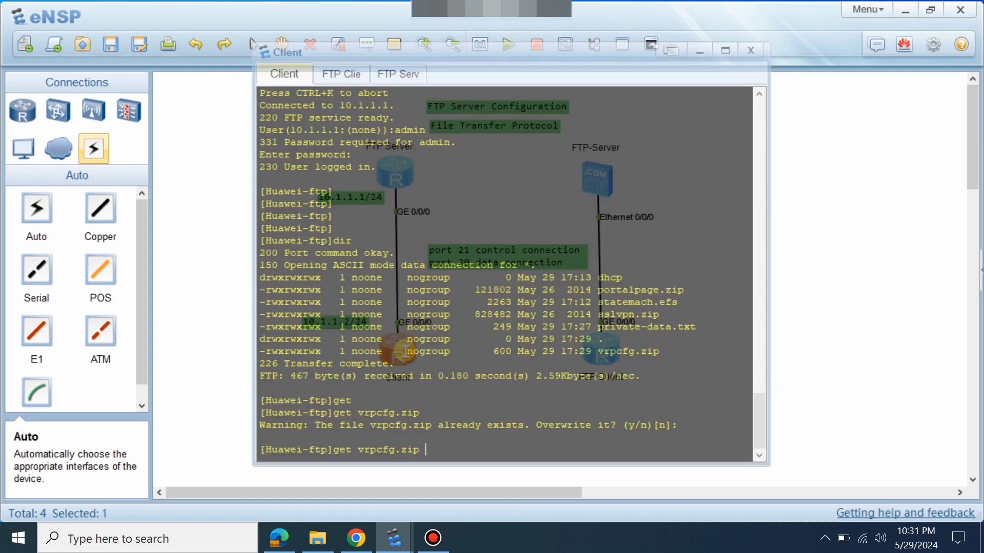
pyautogui.click(727, 334)
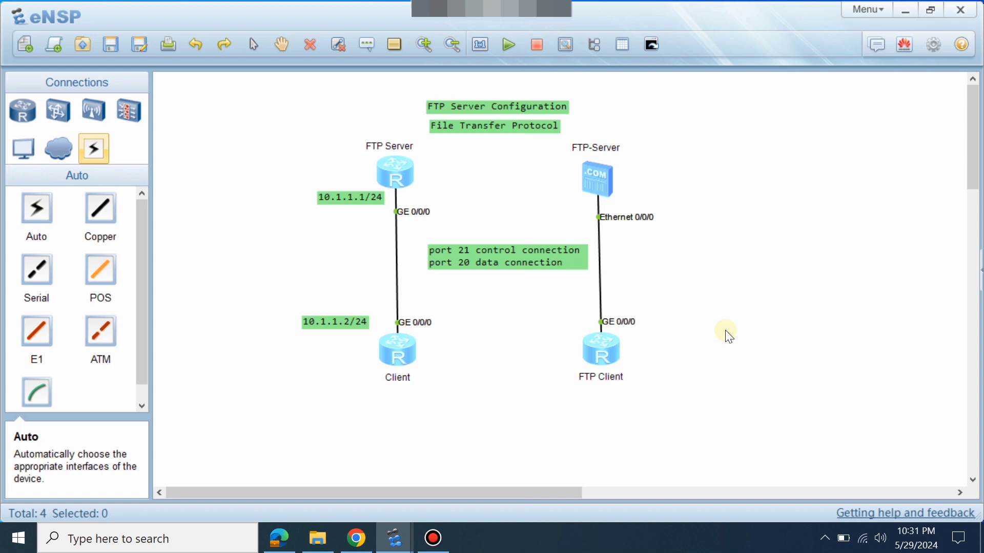
pyautogui.doubleClick(392, 350)
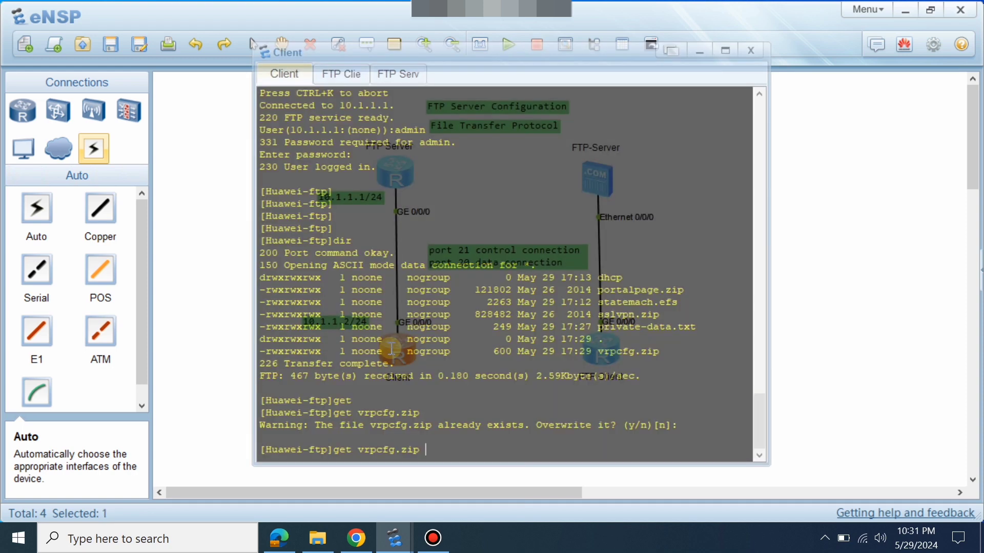
pyautogui.write('?')
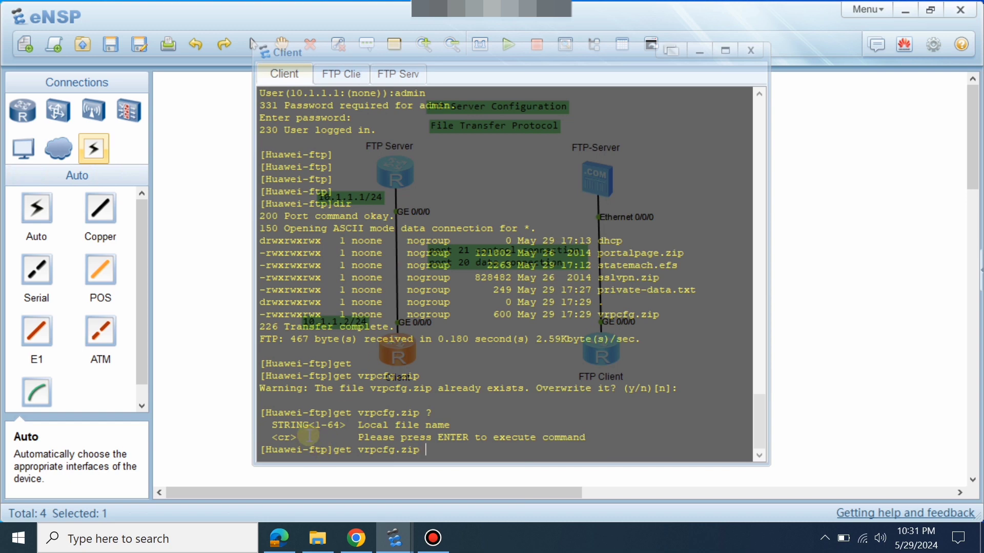
pyautogui.moveTo(362, 425); pyautogui.dragTo(511, 427)
pyautogui.click(497, 443)
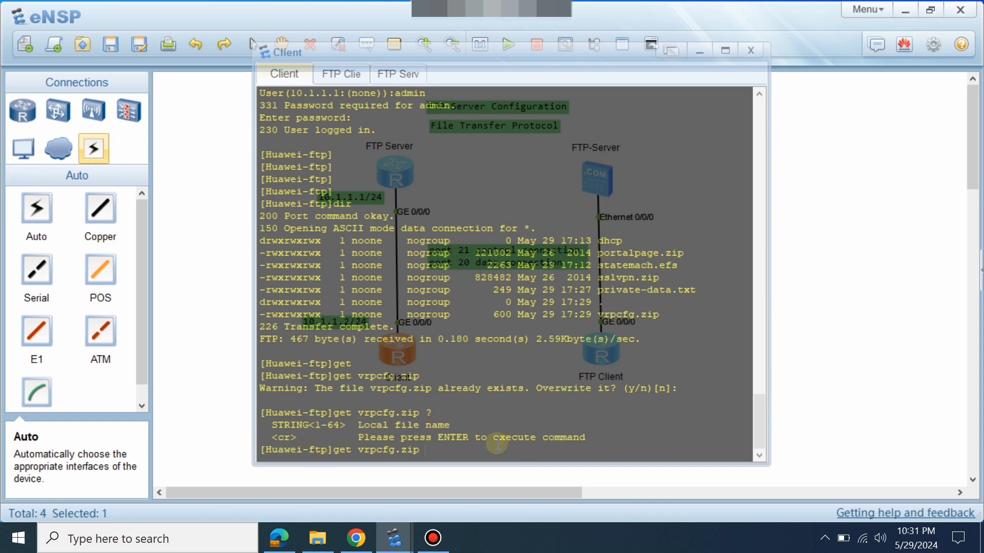
pyautogui.write('vrpcfgftp.cfg')
pyautogui.press('Return')
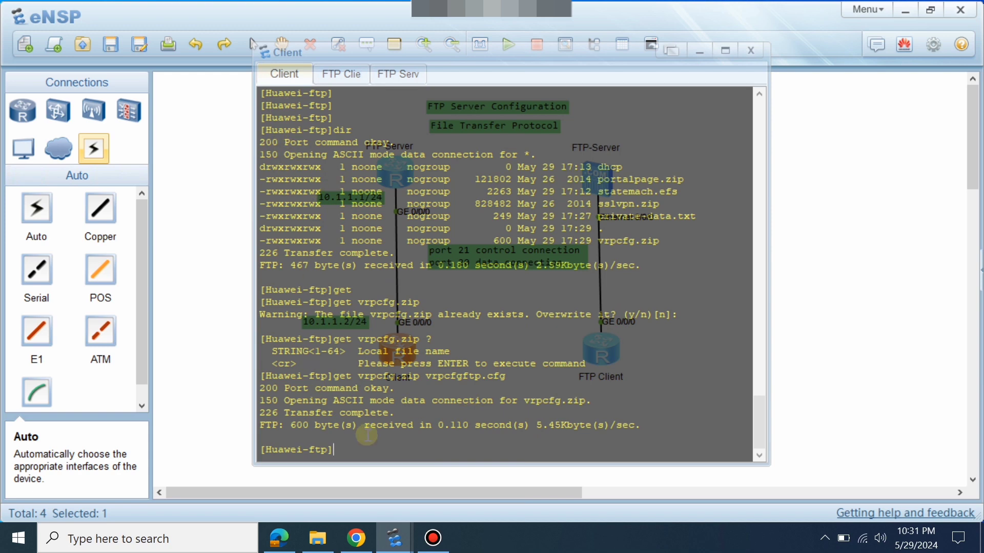
pyautogui.click(874, 349)
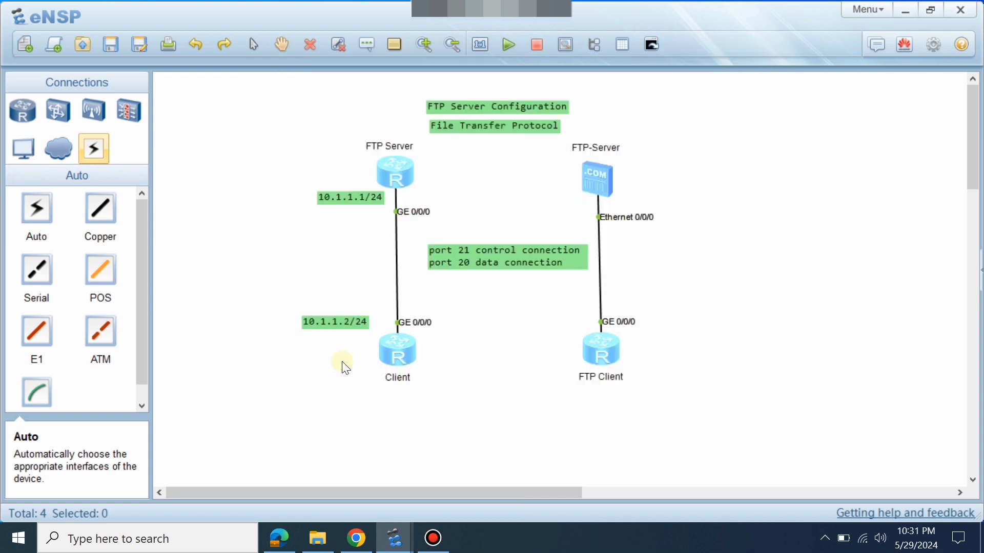
# Quit the Client router's FTP session with q.
pyautogui.doubleClick(387, 351)
pyautogui.press('Return')
pyautogui.press('Return')
pyautogui.press('Return')
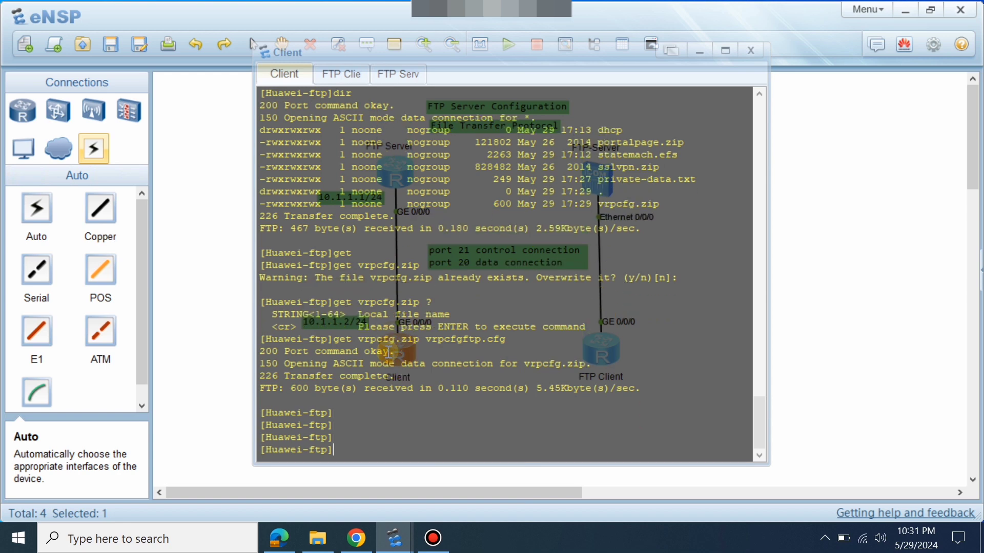
pyautogui.press('Return')
pyautogui.write('q')
pyautogui.press('Return')
pyautogui.press('Return')
pyautogui.press('Return')
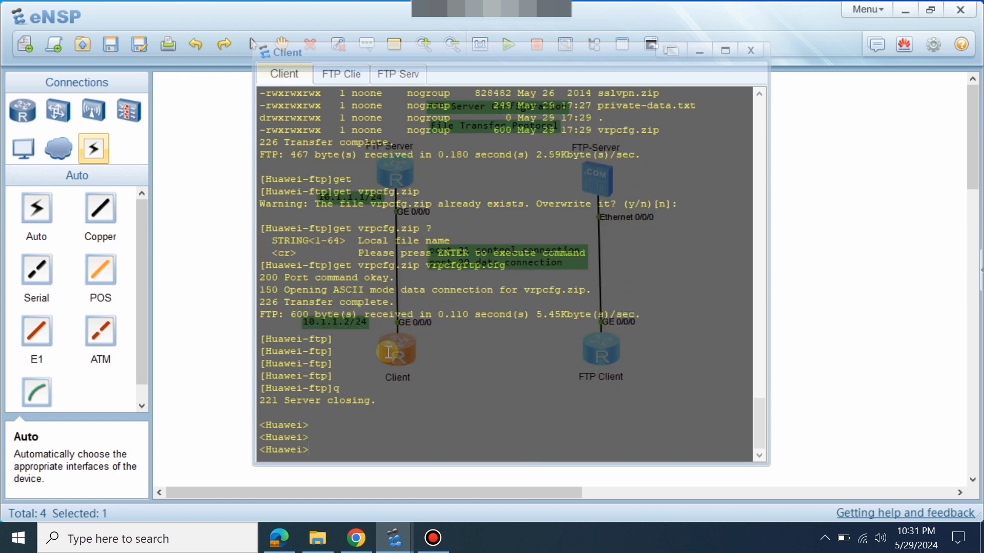
pyautogui.press('Return')
pyautogui.press('Return')
pyautogui.press('Return')
pyautogui.press('Return')
pyautogui.press('Return')
pyautogui.press('Return')
pyautogui.press('Return')
pyautogui.press('Return')
pyautogui.press('Return')
pyautogui.press('Return')
pyautogui.press('Return')
pyautogui.press('Return')
pyautogui.press('Return')
pyautogui.press('Return')
pyautogui.press('Return')
pyautogui.press('Return')
pyautogui.press('Return')
pyautogui.press('Return')
pyautogui.press('Return')
pyautogui.press('Return')
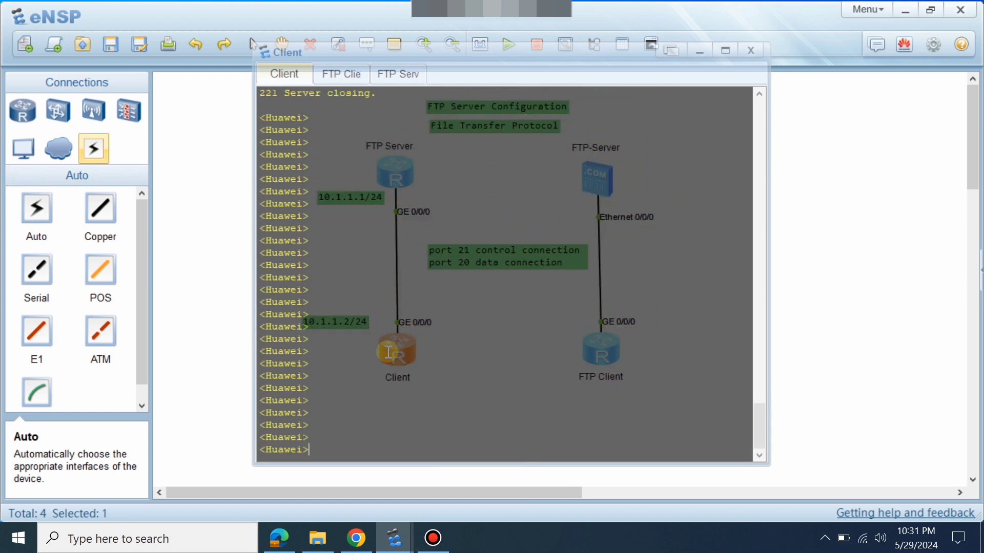
# Run dir to confirm vrpcfgftp.cfg (600 bytes) is in the Client's flash.
pyautogui.write('dir')
pyautogui.press('Return')
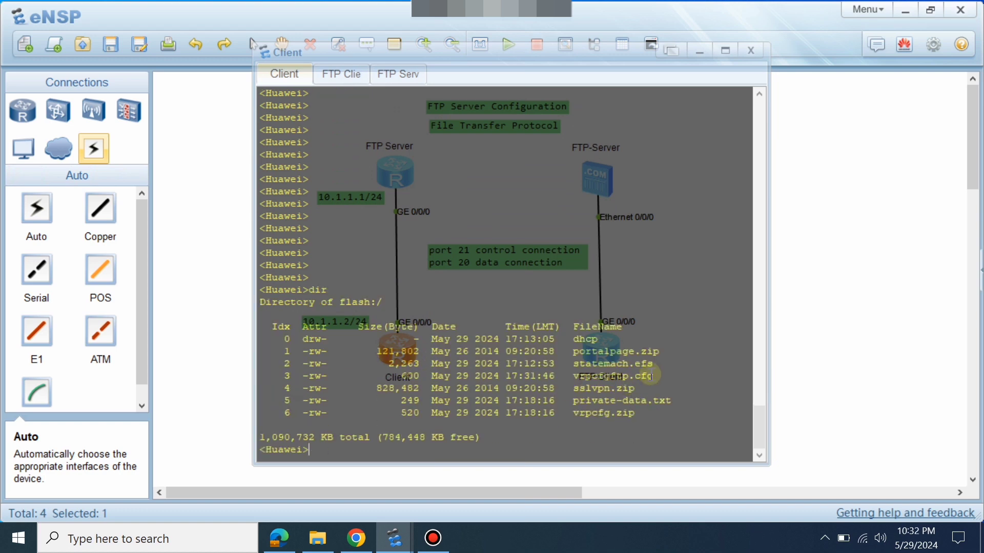
pyautogui.moveTo(654, 376); pyautogui.dragTo(278, 376)
pyautogui.click(279, 376)
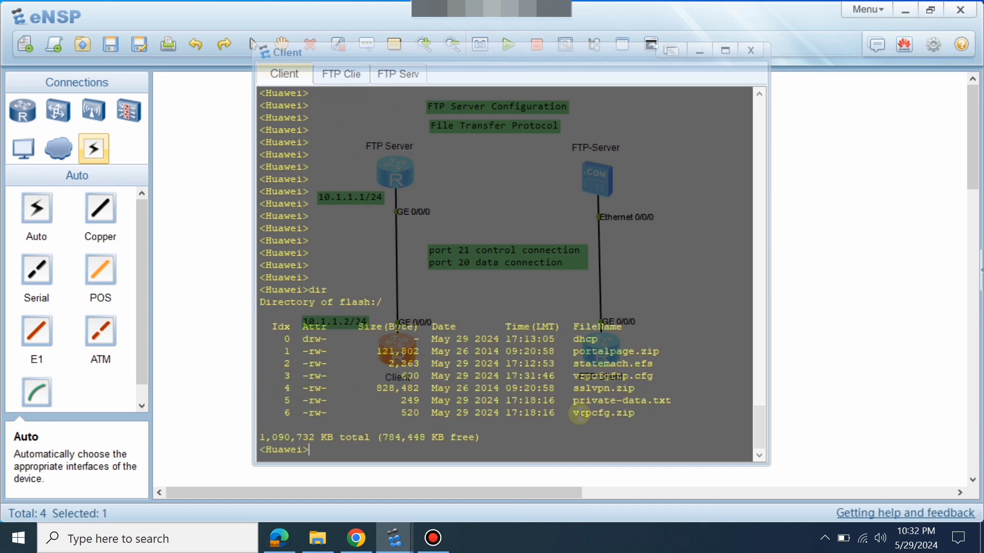
pyautogui.moveTo(653, 374); pyautogui.dragTo(571, 372)
pyautogui.click(597, 356)
pyautogui.press('Return')
pyautogui.press('Return')
pyautogui.press('Return')
pyautogui.press('Return')
pyautogui.press('Return')
pyautogui.press('Return')
pyautogui.press('Return')
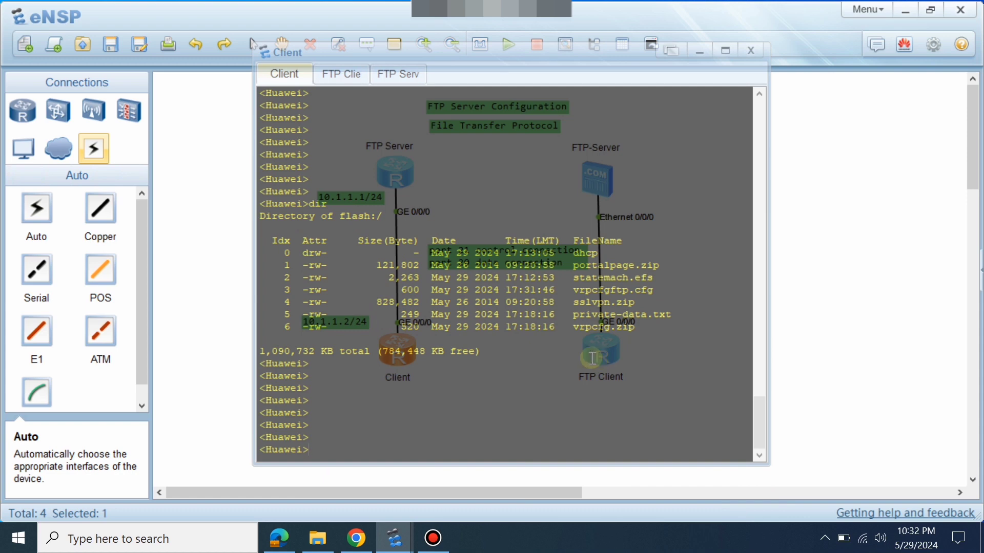
pyautogui.moveTo(580, 291); pyautogui.dragTo(663, 295)
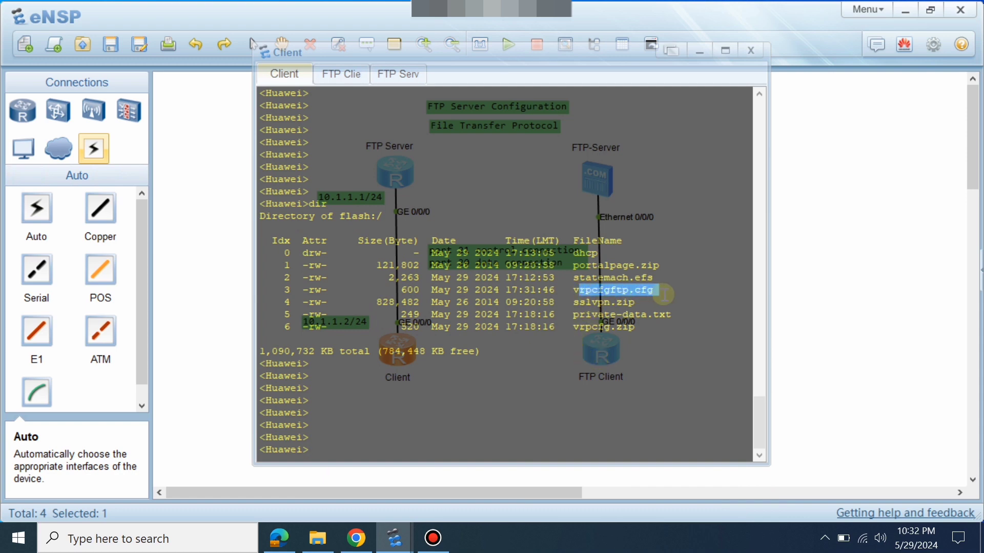
pyautogui.click(833, 318)
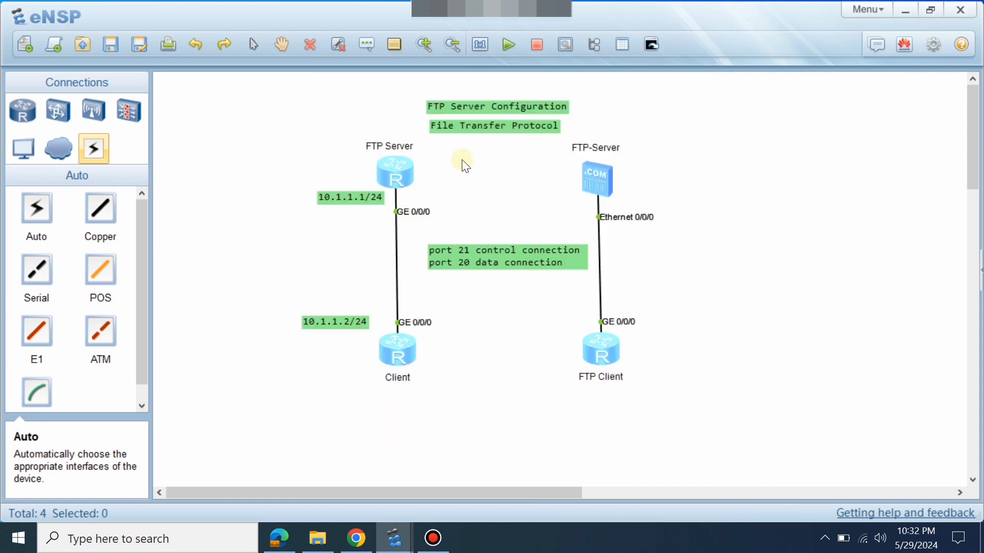
# Run dir on the FTP Server router and check that vrpcfg.zip is listed at 600 bytes.
pyautogui.doubleClick(414, 171)
pyautogui.press('Return')
pyautogui.press('Return')
pyautogui.press('Return')
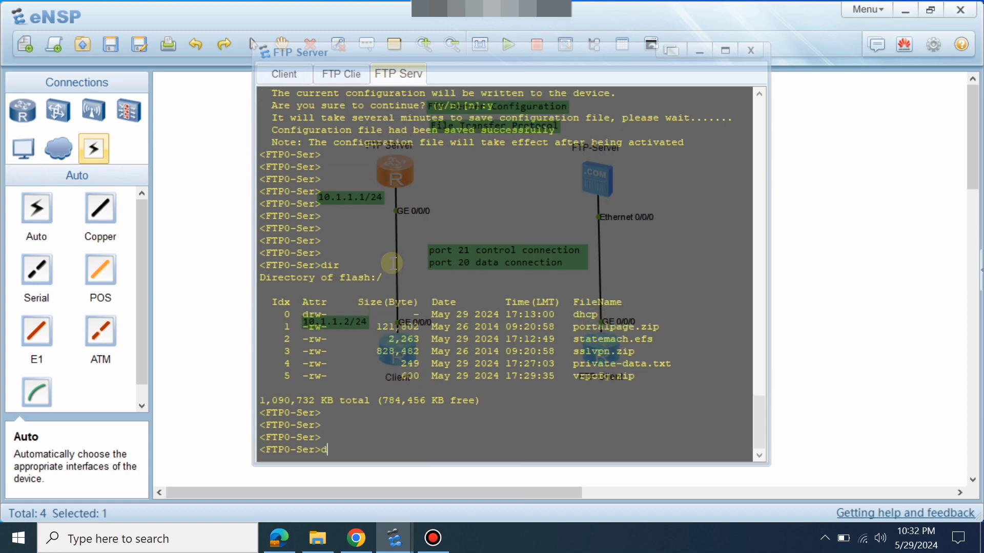
pyautogui.write('dir')
pyautogui.press('Return')
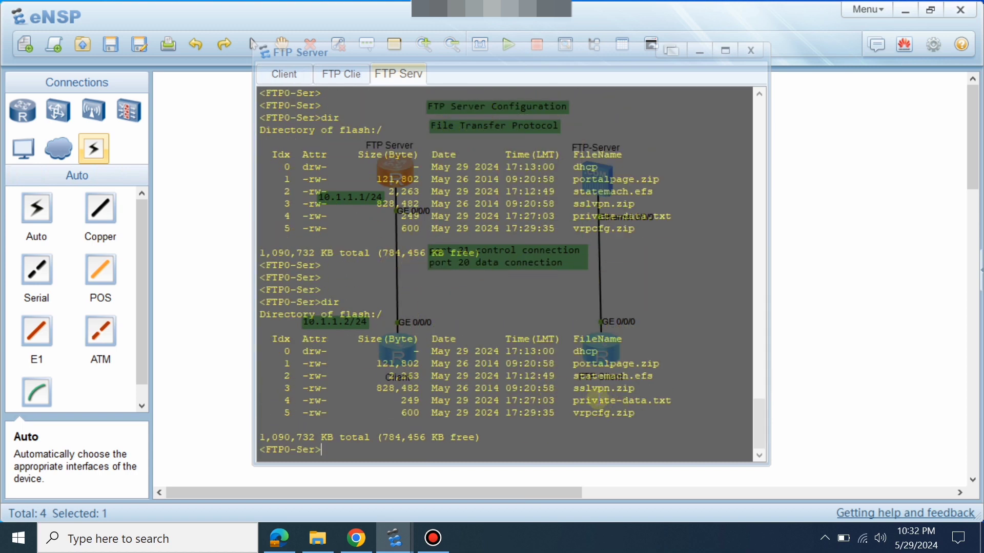
pyautogui.moveTo(590, 413); pyautogui.dragTo(632, 413)
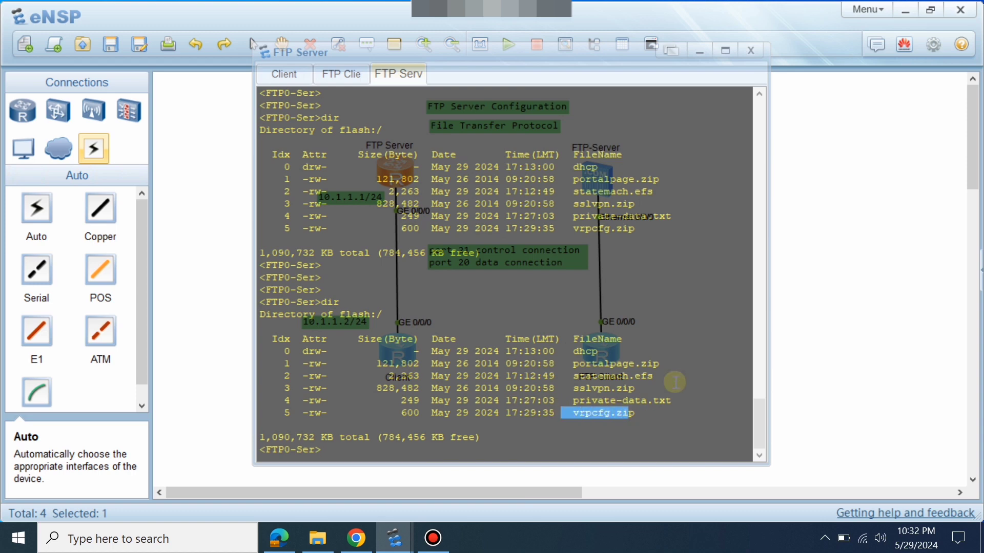
pyautogui.click(848, 297)
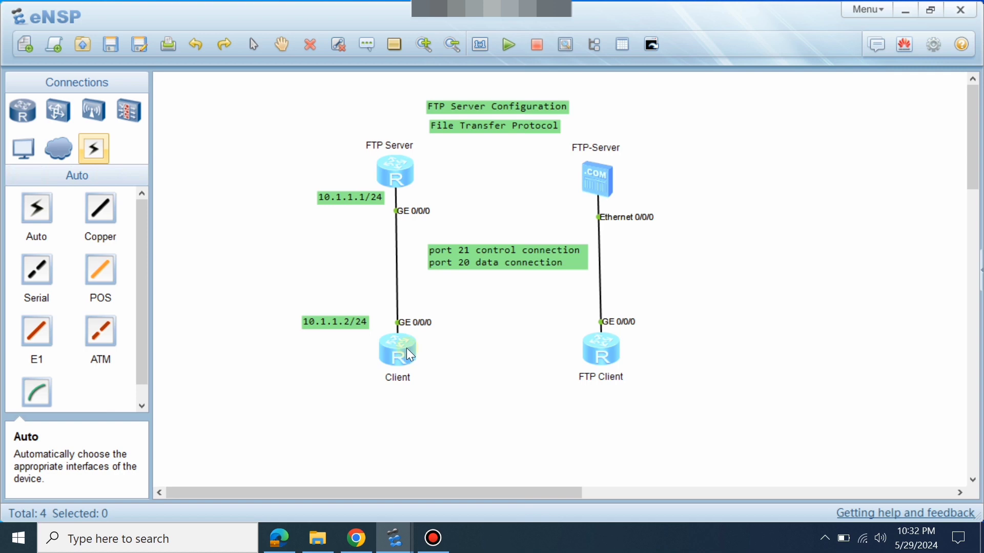
pyautogui.doubleClick(383, 170)
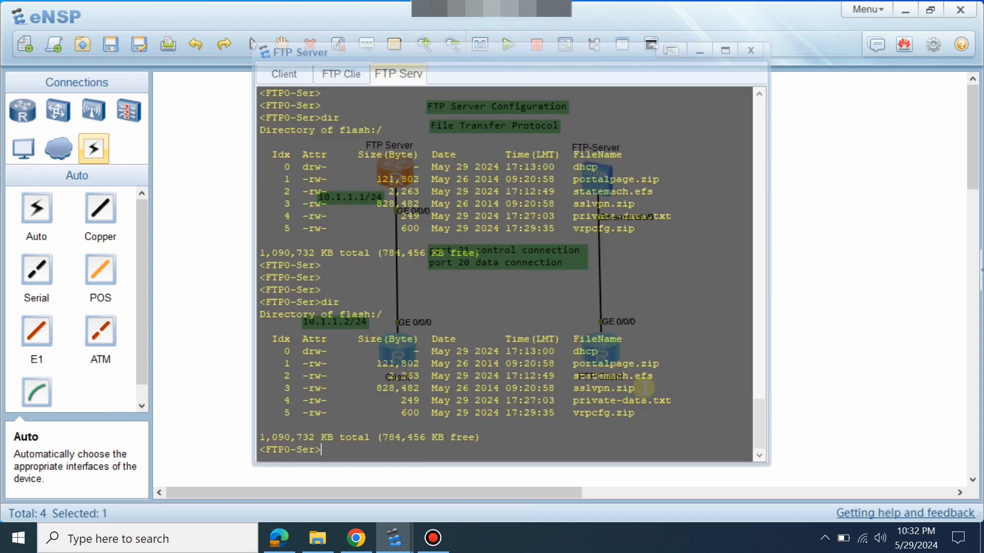
pyautogui.moveTo(634, 413); pyautogui.dragTo(402, 394)
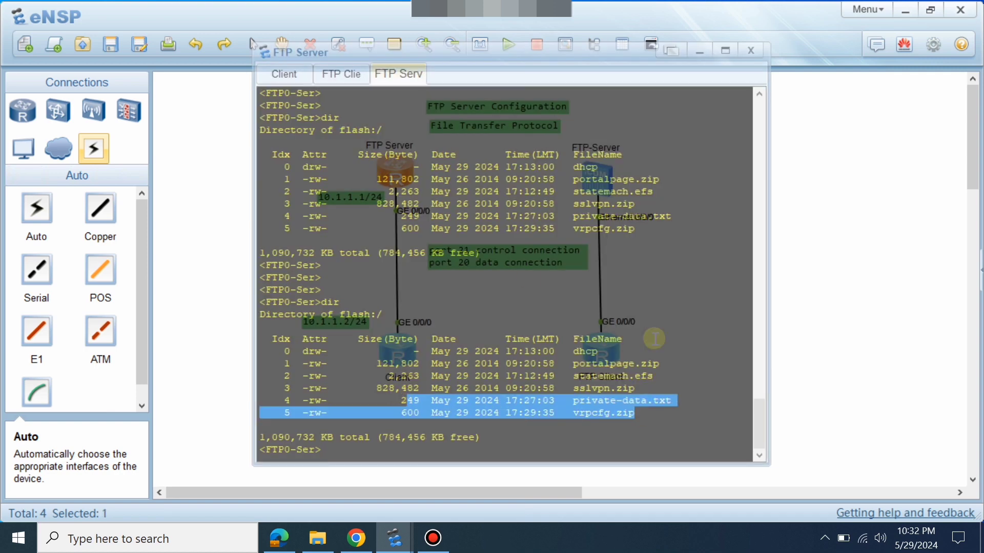
pyautogui.click(787, 292)
# Connect the Client router to FTP server 10.1.1.1 and log in as admin.
pyautogui.doubleClick(402, 360)
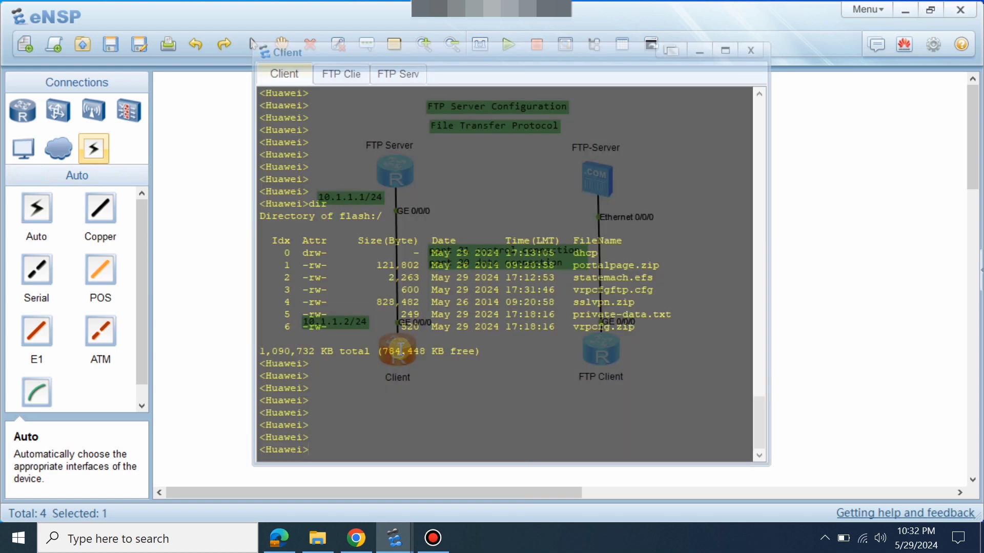
pyautogui.write('ft')
pyautogui.press('Tab')
pyautogui.write('10.1.1.1')
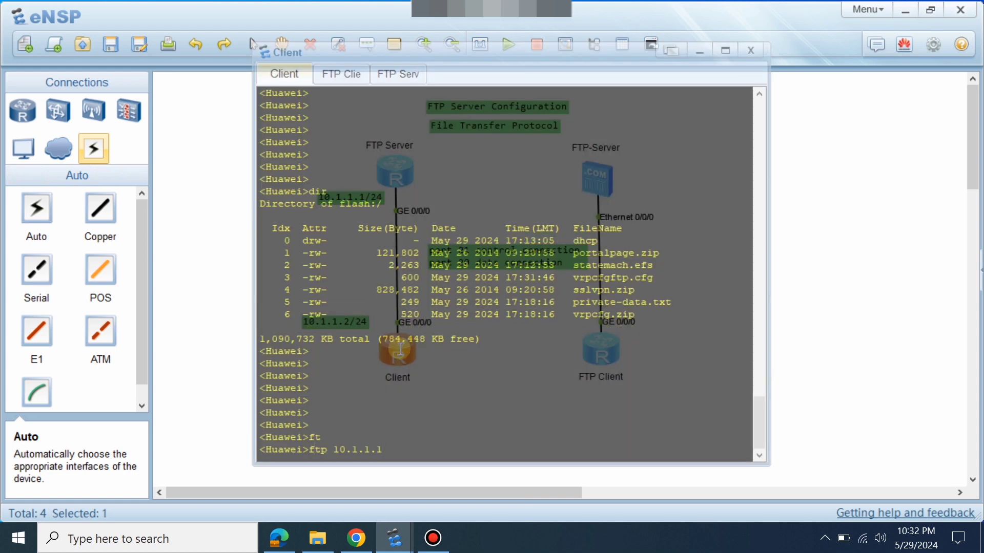
pyautogui.press('Return')
pyautogui.write('admin')
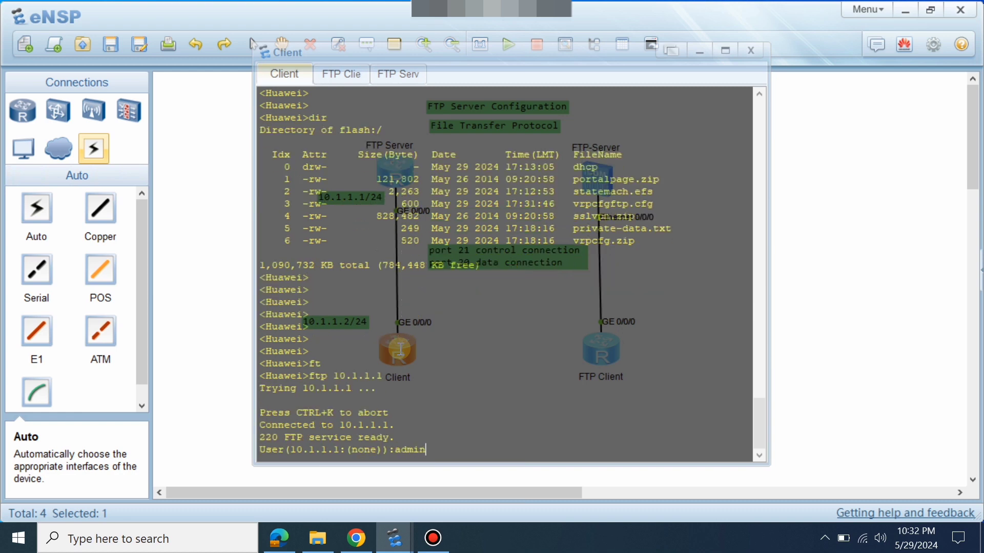
pyautogui.press('Return')
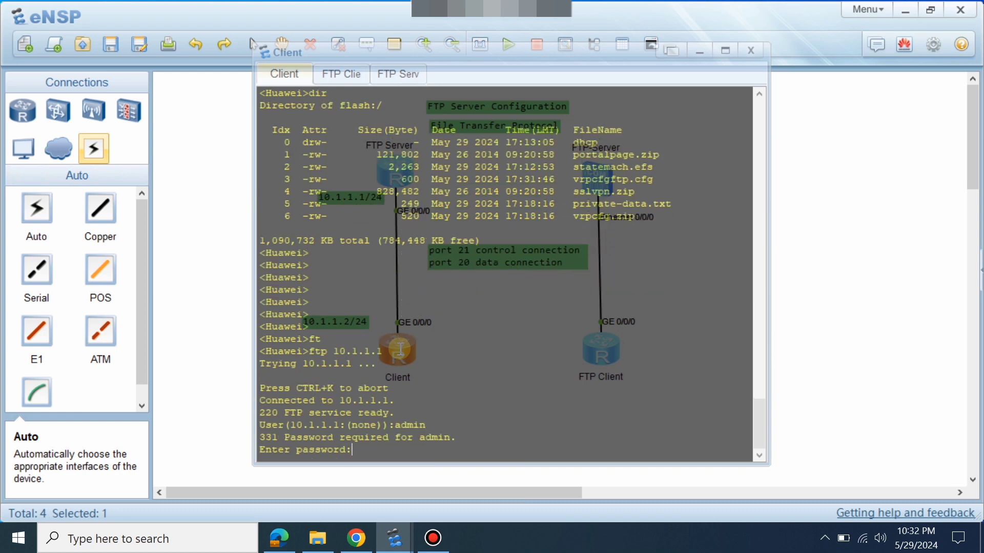
pyautogui.press('Return')
pyautogui.press('Return')
pyautogui.press('Return')
pyautogui.press('Return')
# List the files on the FTP server with dir.
pyautogui.write('di')
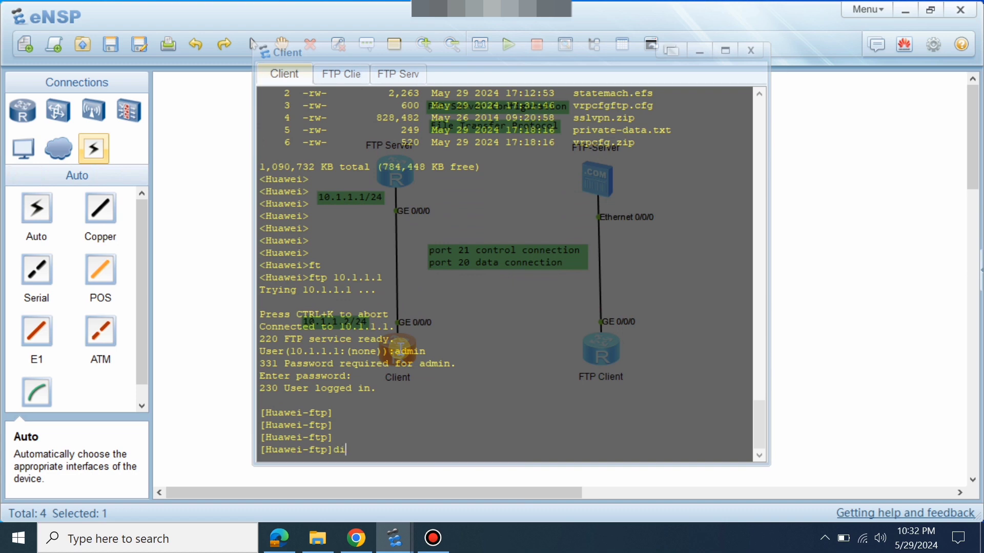
pyautogui.write('r')
pyautogui.press('Return')
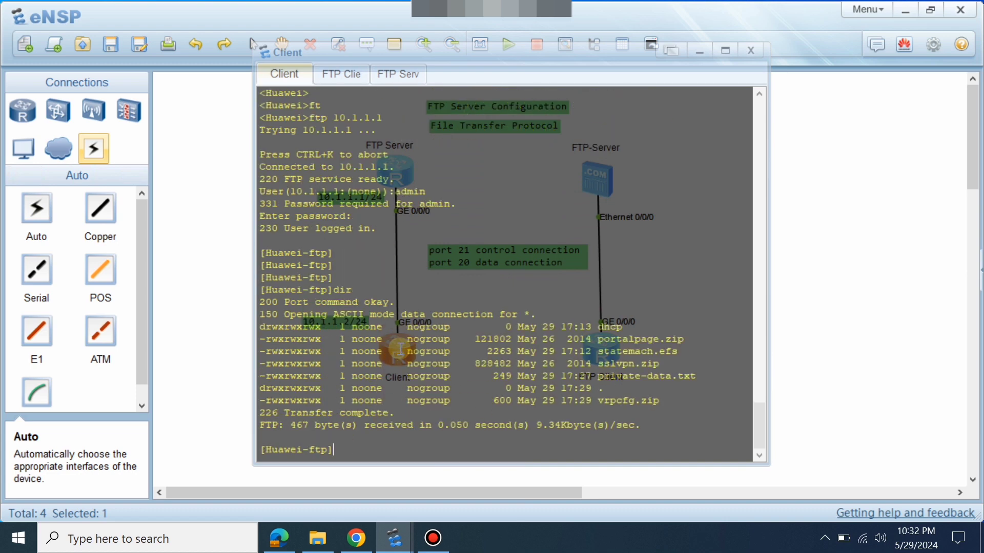
pyautogui.moveTo(669, 414); pyautogui.dragTo(430, 329)
pyautogui.click(430, 329)
pyautogui.click(836, 348)
# Quit FTP, list the local flash, and copy the vrpcfgftp.cfg file name.
pyautogui.doubleClick(393, 351)
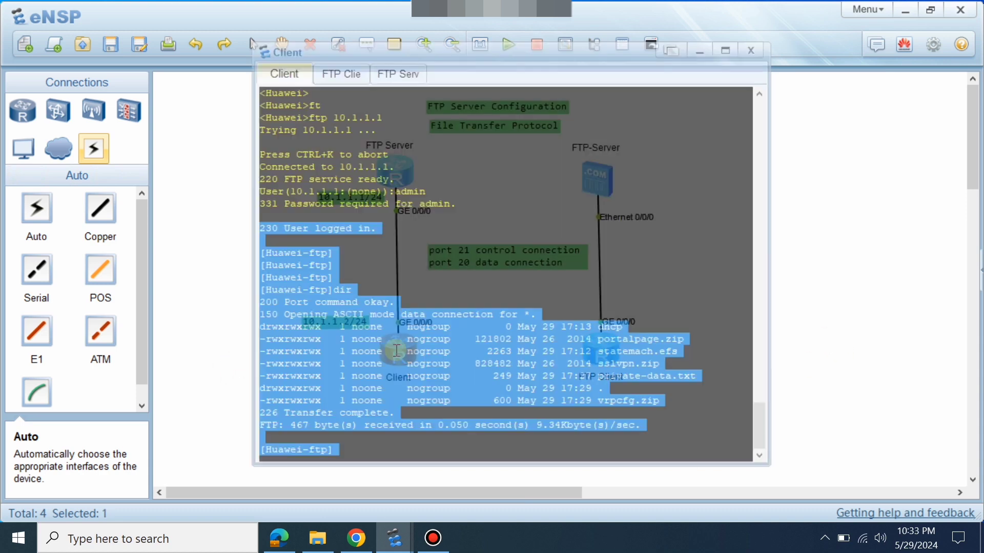
pyautogui.press('Return')
pyautogui.press('Return')
pyautogui.write('q')
pyautogui.press('Return')
pyautogui.press('Return')
pyautogui.press('Return')
pyautogui.press('Return')
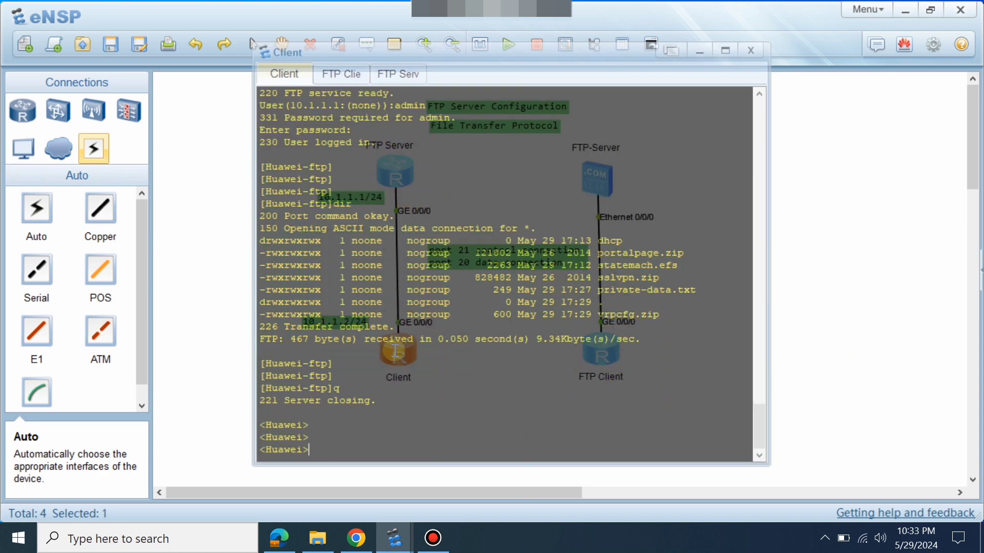
pyautogui.write('dir')
pyautogui.press('Return')
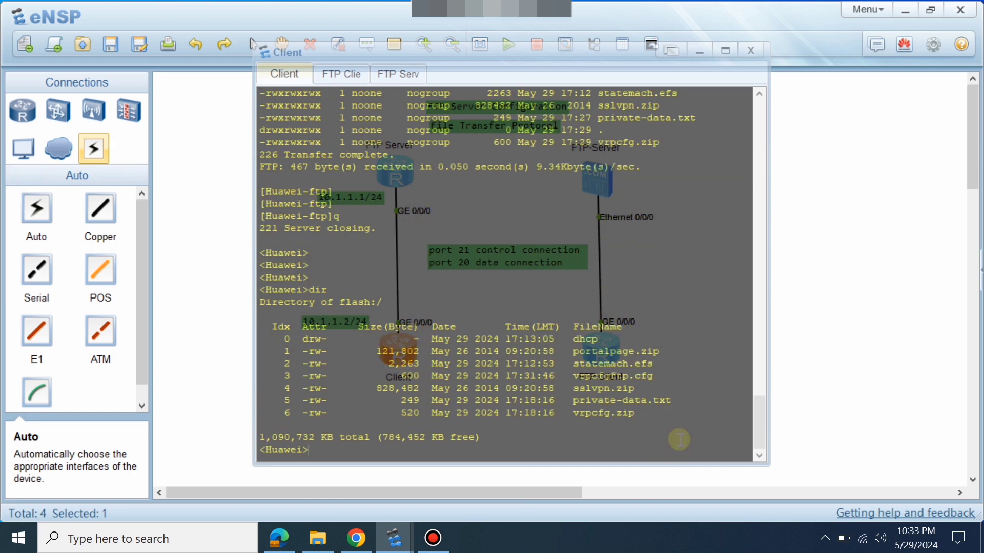
pyautogui.moveTo(654, 377); pyautogui.dragTo(573, 377)
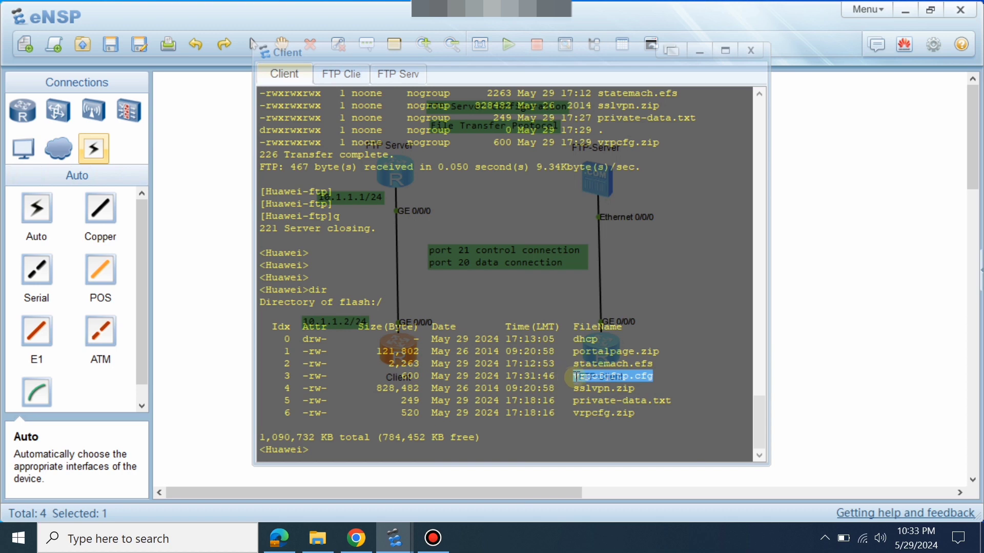
pyautogui.rightClick(579, 378)
pyautogui.click(619, 390)
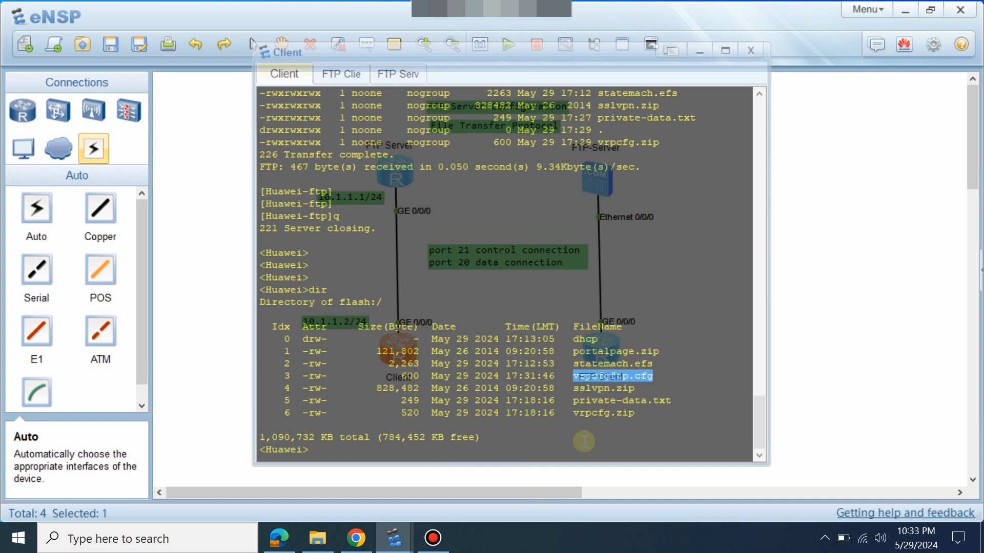
pyautogui.click(482, 351)
pyautogui.press('Return')
pyautogui.press('Return')
pyautogui.press('Return')
pyautogui.press('Return')
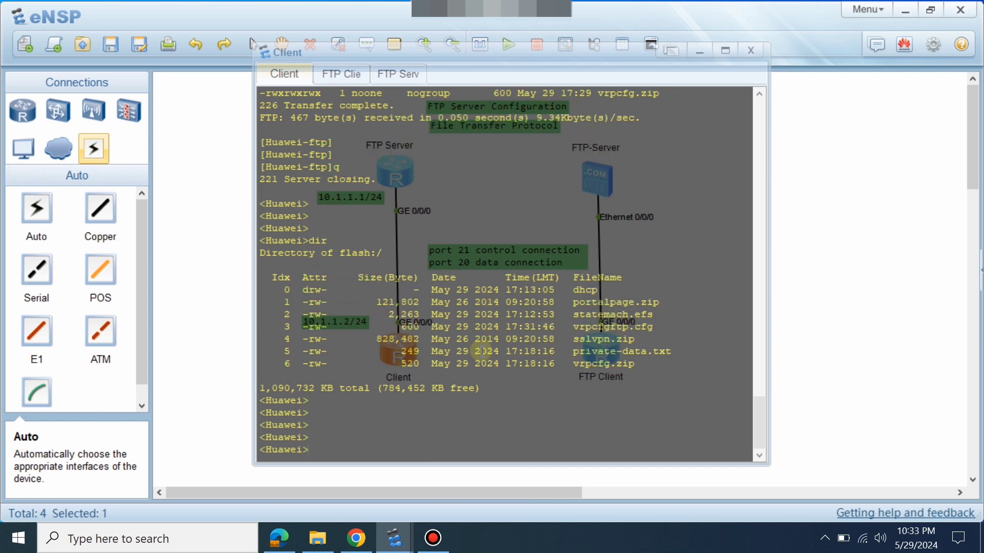
# Log in to FTP server 10.1.1.1 as admin and list its files.
pyautogui.write('ft')
pyautogui.press('Tab')
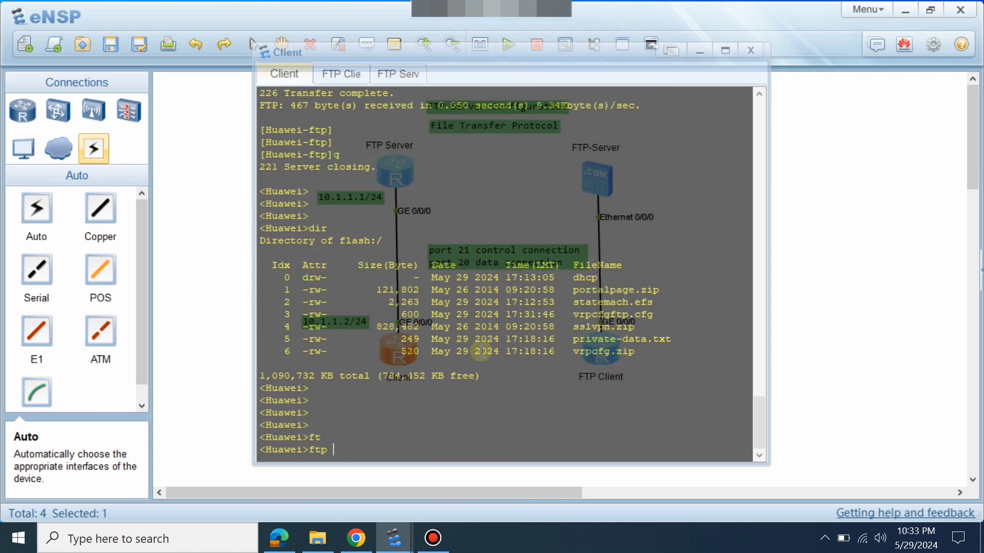
pyautogui.write('10.1.1.1')
pyautogui.press('Return')
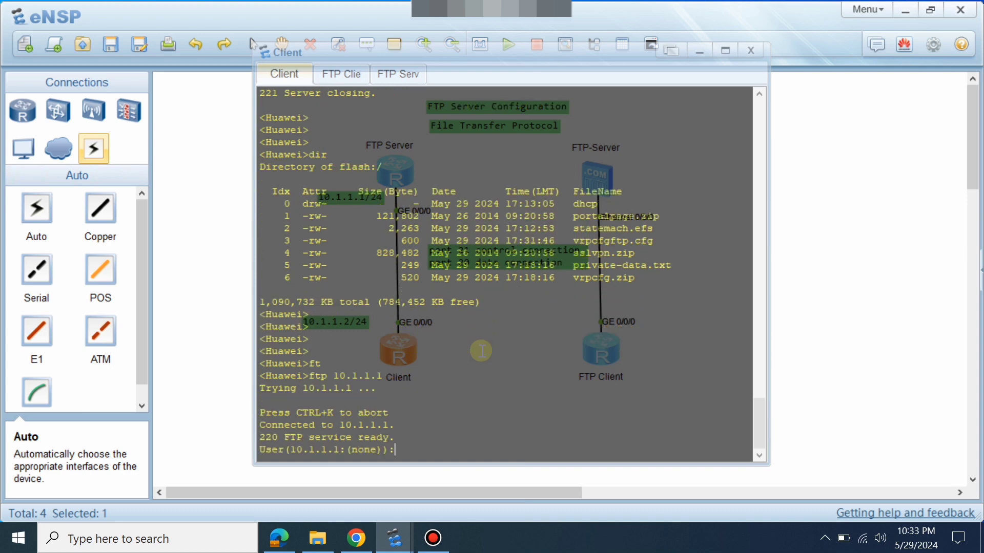
pyautogui.write('admin')
pyautogui.press('Return')
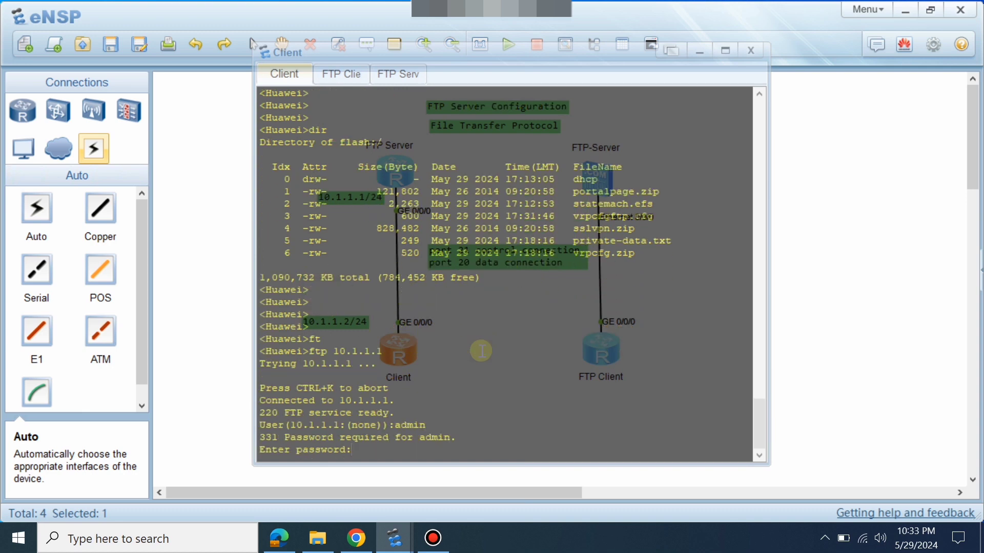
pyautogui.press('Return')
pyautogui.press('Return')
pyautogui.press('Return')
pyautogui.press('Return')
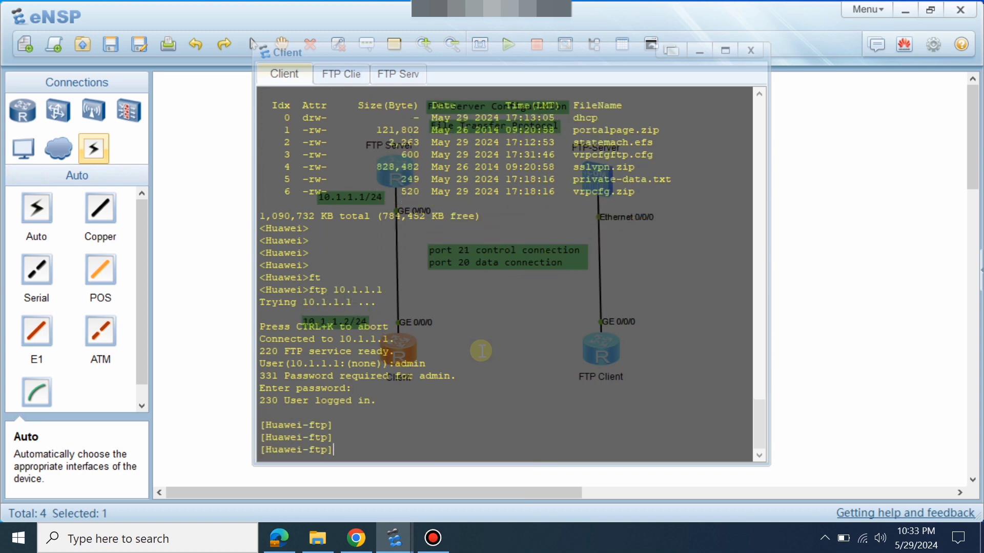
pyautogui.write('pu')
pyautogui.press('Tab')
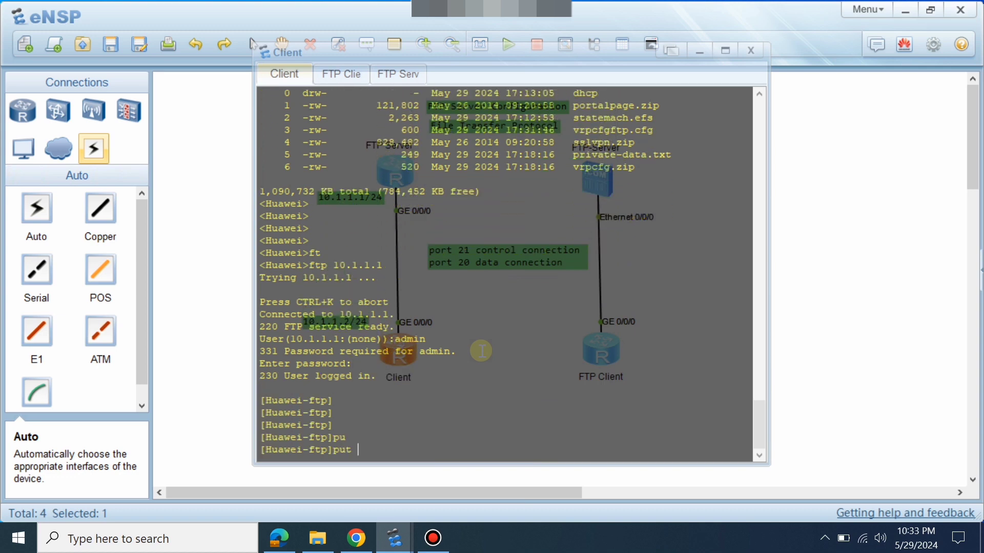
pyautogui.press('BackSpace')
pyautogui.press('BackSpace')
pyautogui.write('dir')
pyautogui.press('Return')
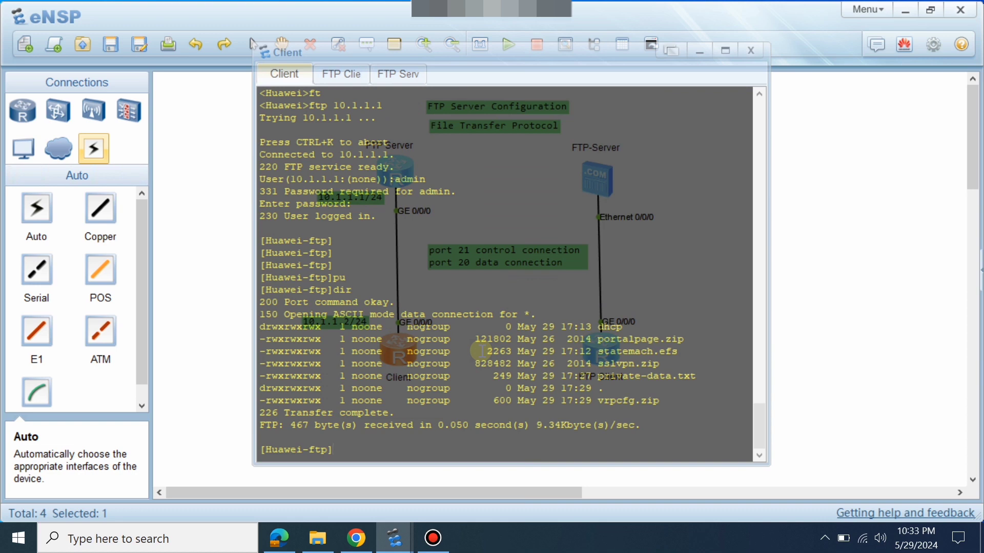
# Upload vrpcfgftp.cfg to the server with put, pasting the file name.
pyautogui.write('pu')
pyautogui.press('Tab')
pyautogui.rightClick(481, 351)
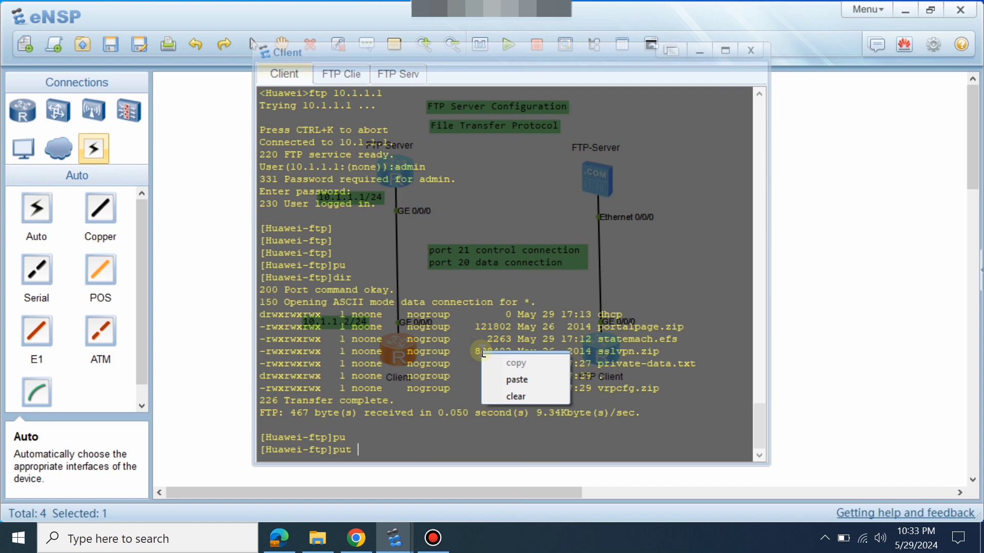
pyautogui.click(509, 378)
pyautogui.press('Return')
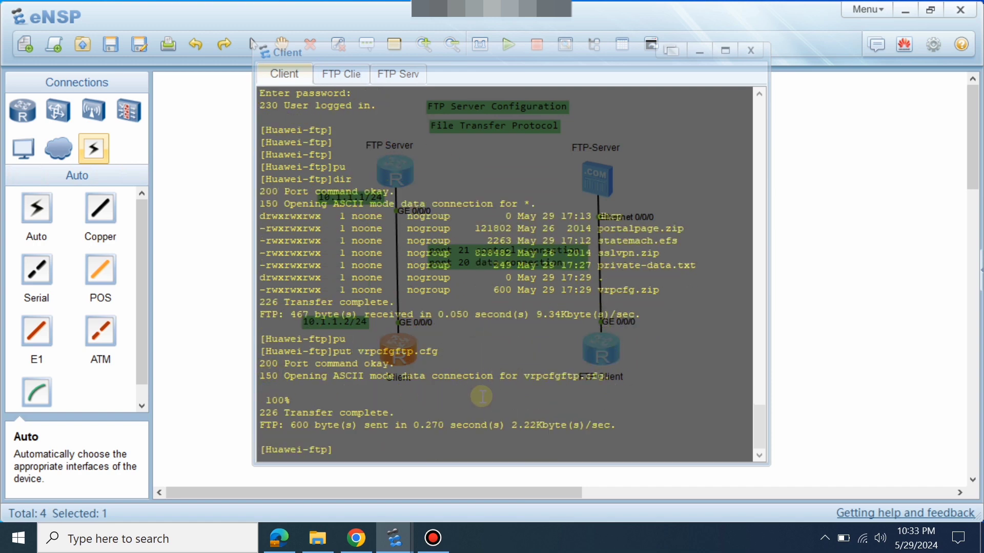
pyautogui.press('Return')
pyautogui.press('Return')
pyautogui.press('Return')
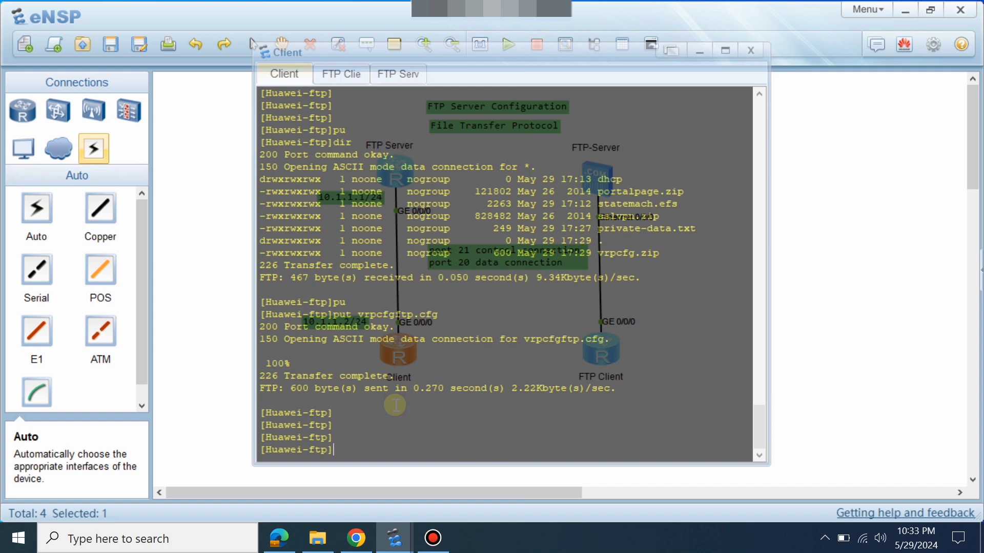
pyautogui.press('Return')
pyautogui.press('Return')
pyautogui.press('Return')
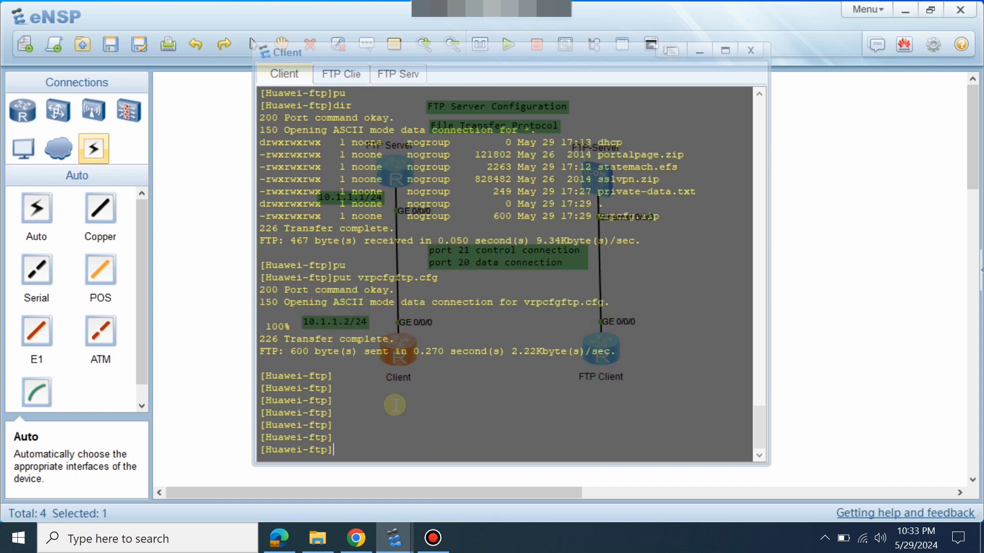
# Run dir to confirm vrpcfgftp.cfg now appears on the FTP server.
pyautogui.write('dir')
pyautogui.press('Return')
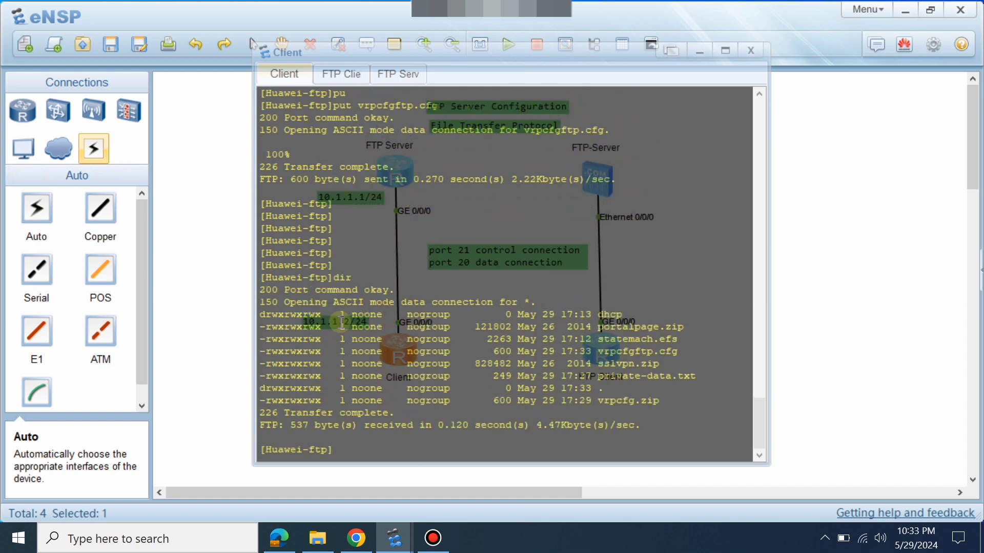
pyautogui.moveTo(597, 352); pyautogui.dragTo(679, 352)
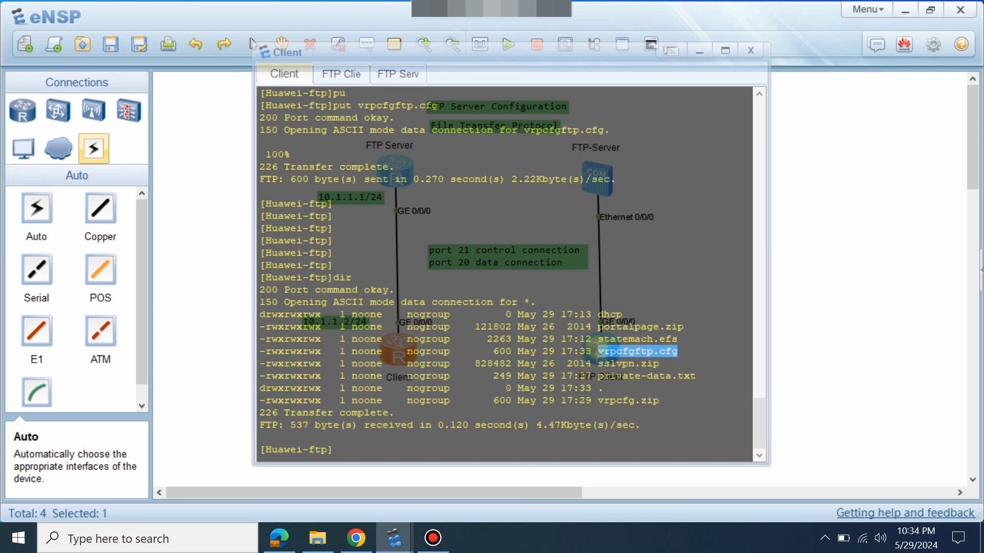
pyautogui.click(820, 288)
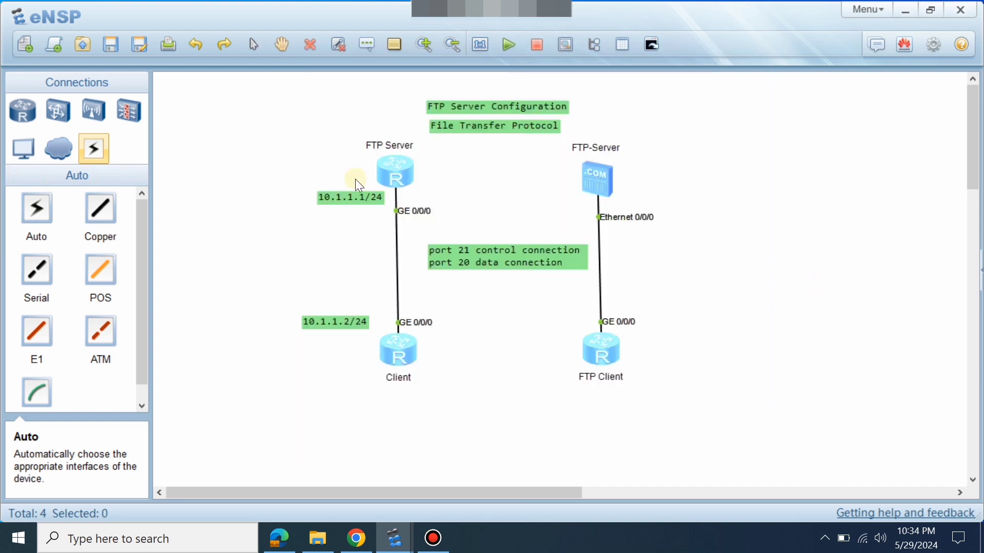
pyautogui.click(388, 176)
pyautogui.doubleClick(387, 176)
pyautogui.click(450, 242)
pyautogui.press('Return')
pyautogui.press('Return')
pyautogui.press('Return')
pyautogui.press('Return')
pyautogui.press('Return')
pyautogui.press('Return')
pyautogui.press('Return')
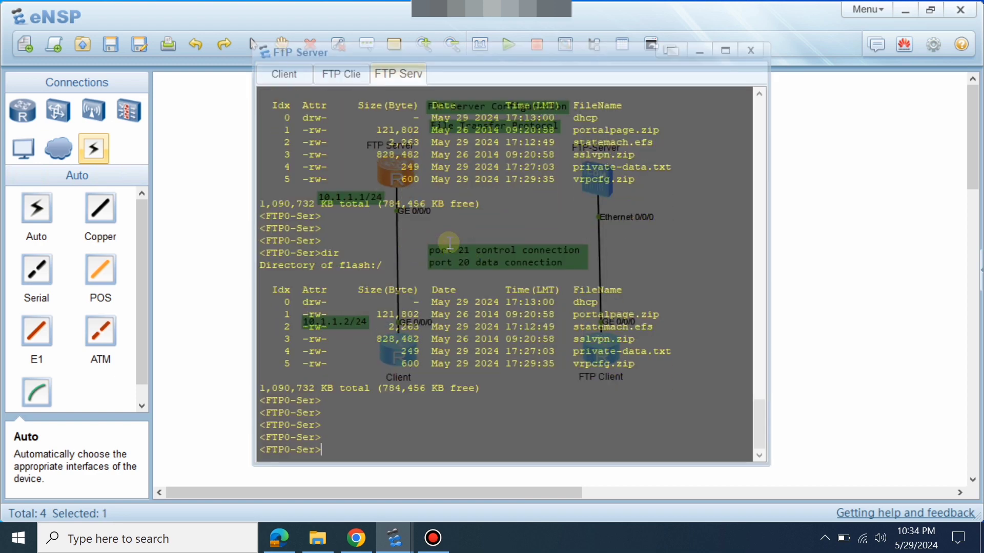
pyautogui.write('dir')
pyautogui.press('Return')
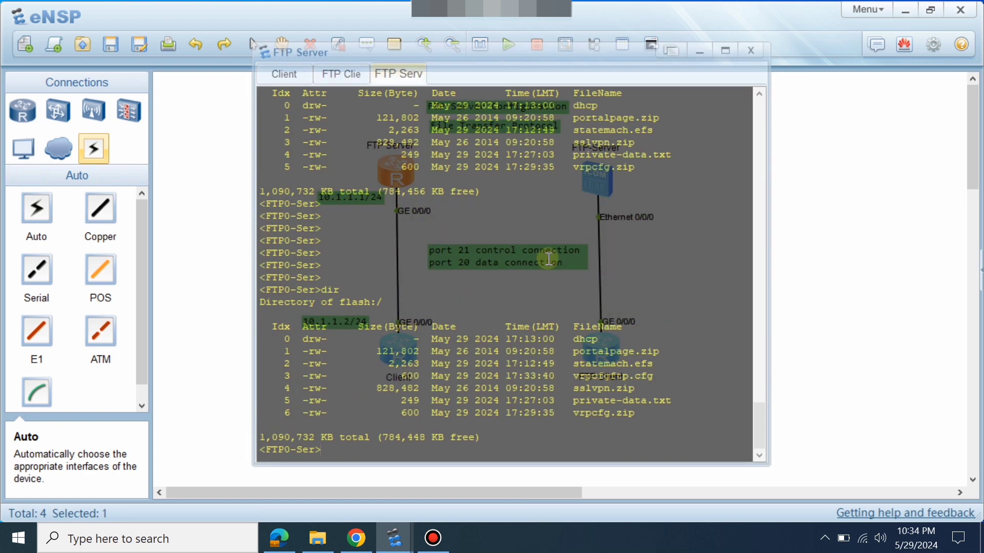
pyautogui.doubleClick(590, 376)
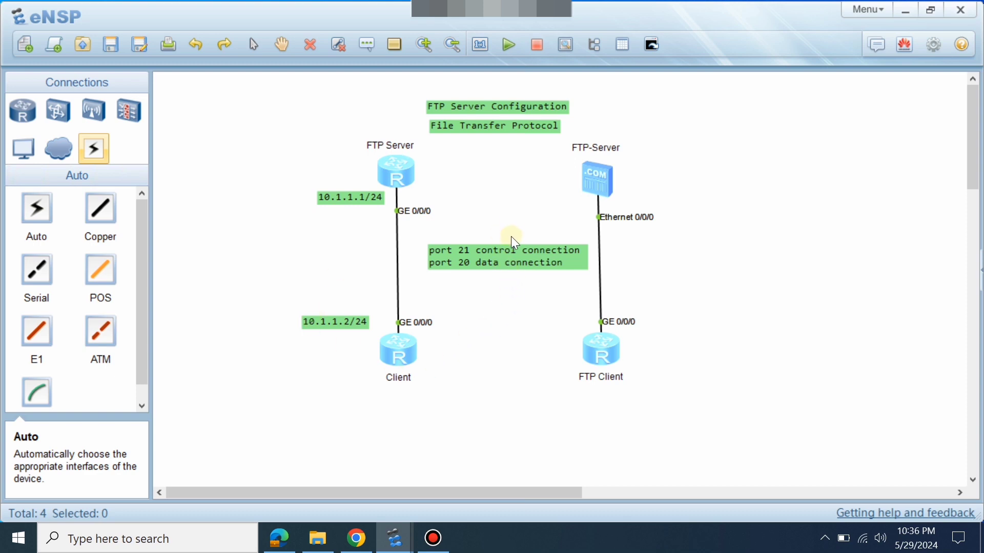
# Enter system view on the FTP Client router's console.
pyautogui.moveTo(516, 263); pyautogui.dragTo(504, 261)
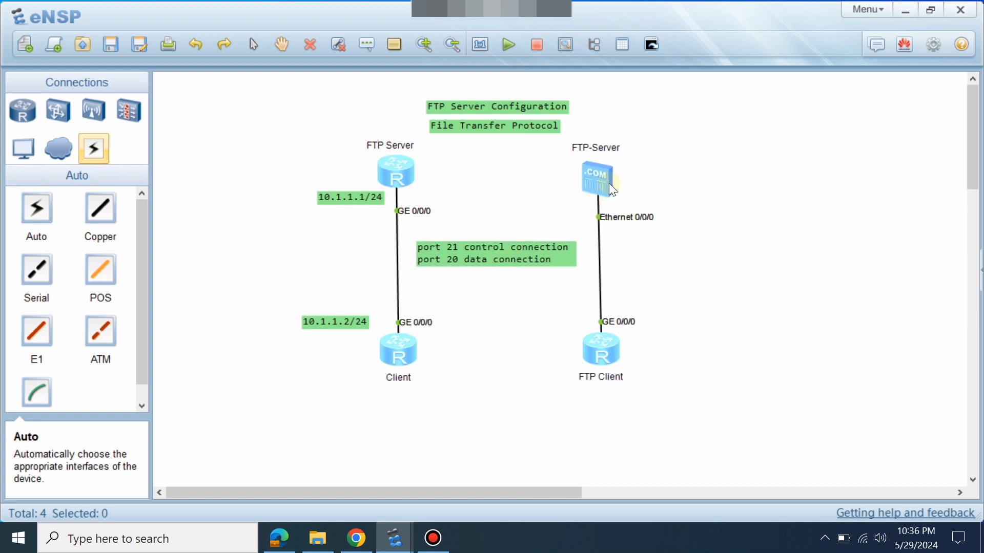
pyautogui.click(23, 149)
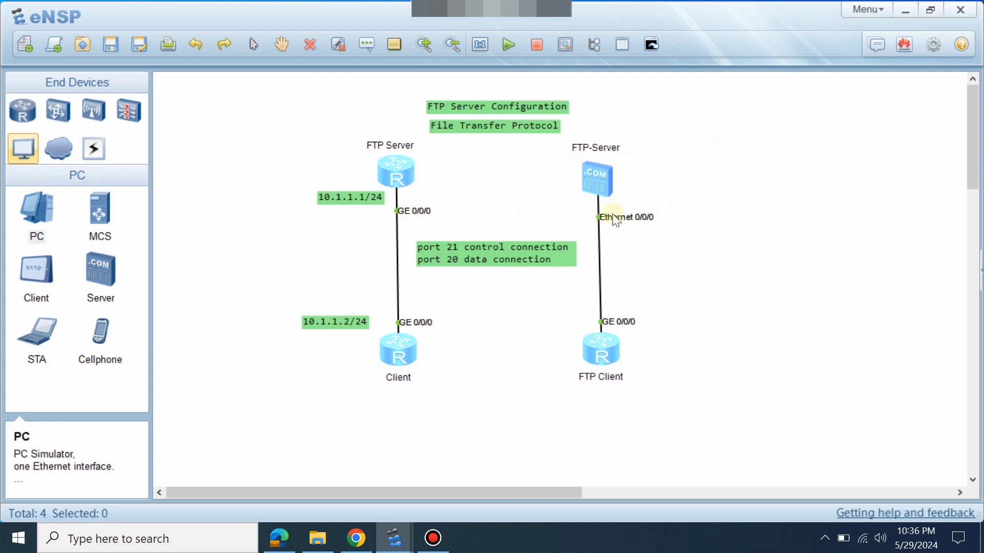
pyautogui.doubleClick(592, 348)
pyautogui.press('Return')
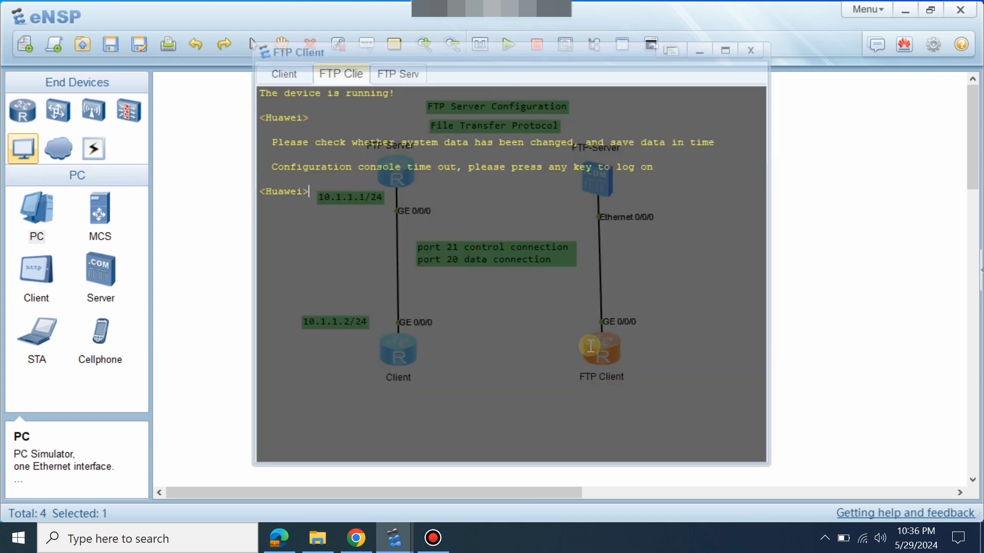
pyautogui.press('Return')
pyautogui.write('sys')
pyautogui.press('Return')
# Assign 192.168.1.1 24 to GigabitEthernet0/0/0 and copy the address text.
pyautogui.write('int')
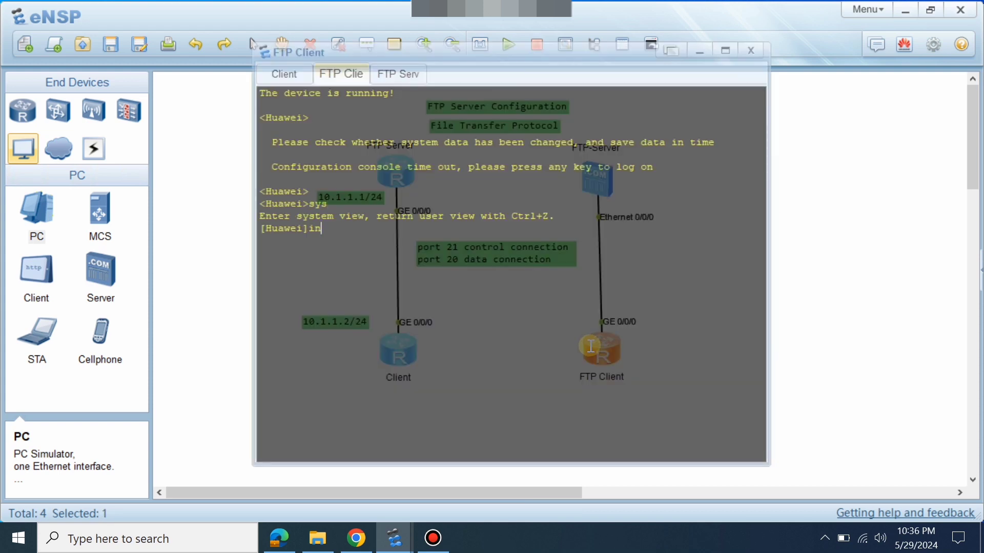
pyautogui.press('Tab')
pyautogui.write('g')
pyautogui.press('Tab')
pyautogui.write('0/0/0')
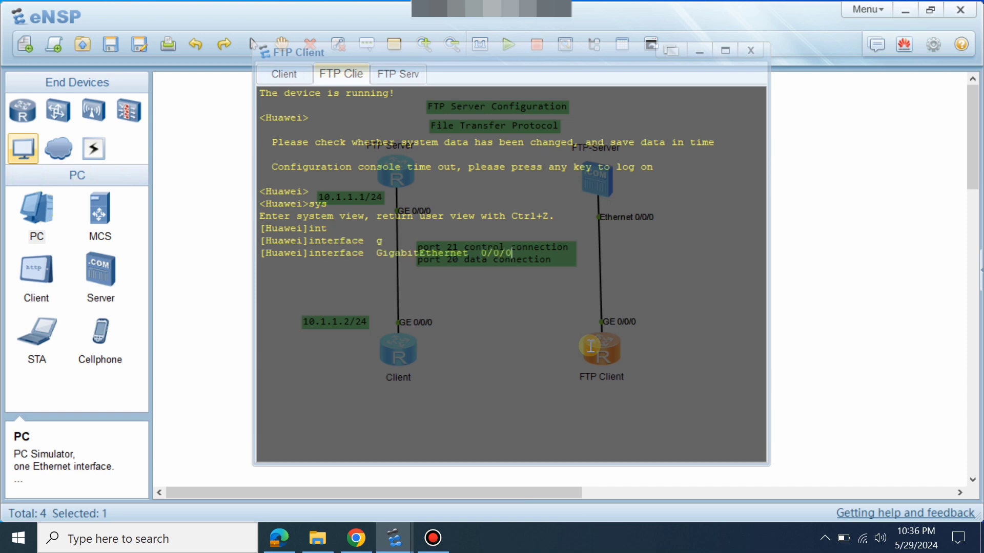
pyautogui.press('Return')
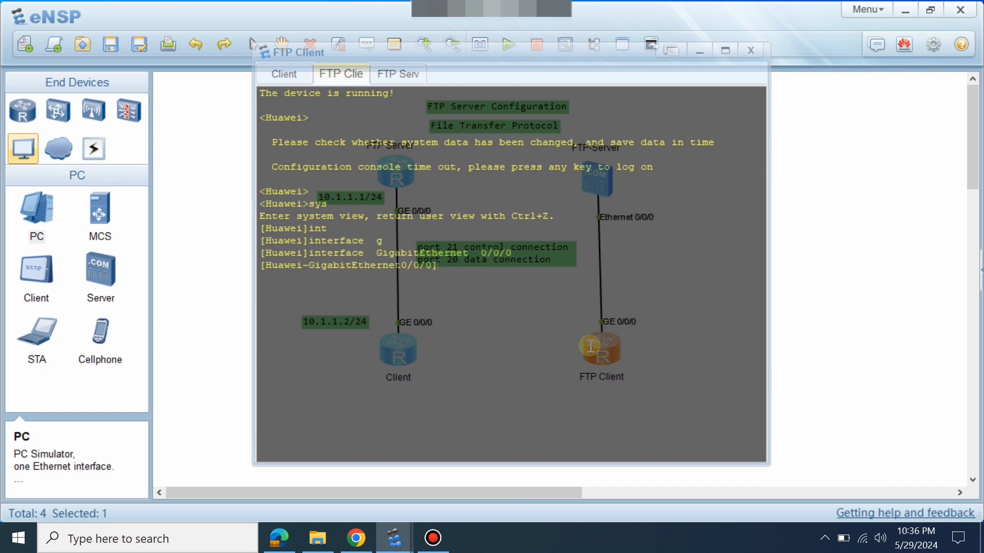
pyautogui.write('ip ad')
pyautogui.press('Tab')
pyautogui.write('192')
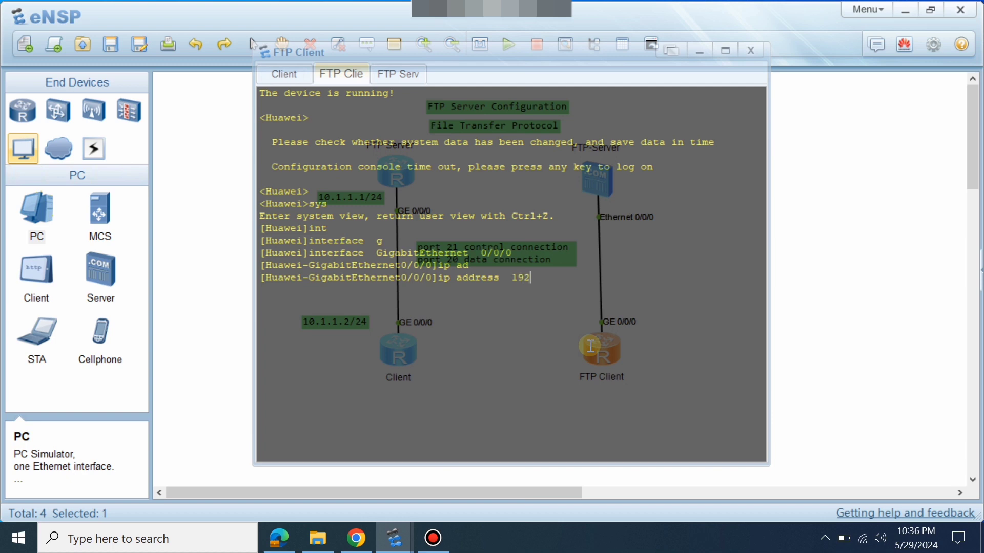
pyautogui.write('.168.1.1 24')
pyautogui.press('Return')
pyautogui.press('Return')
pyautogui.moveTo(601, 278); pyautogui.dragTo(514, 278)
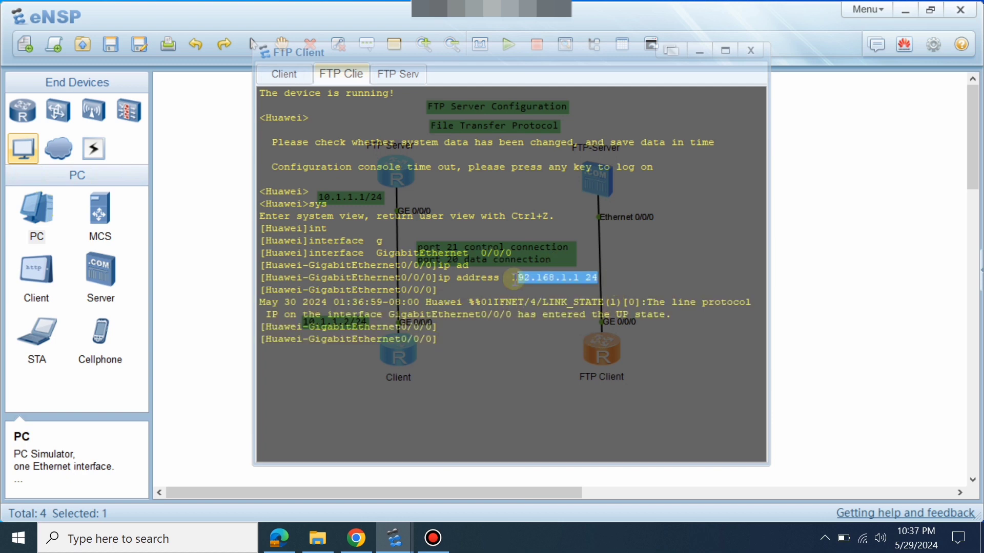
pyautogui.click(925, 260)
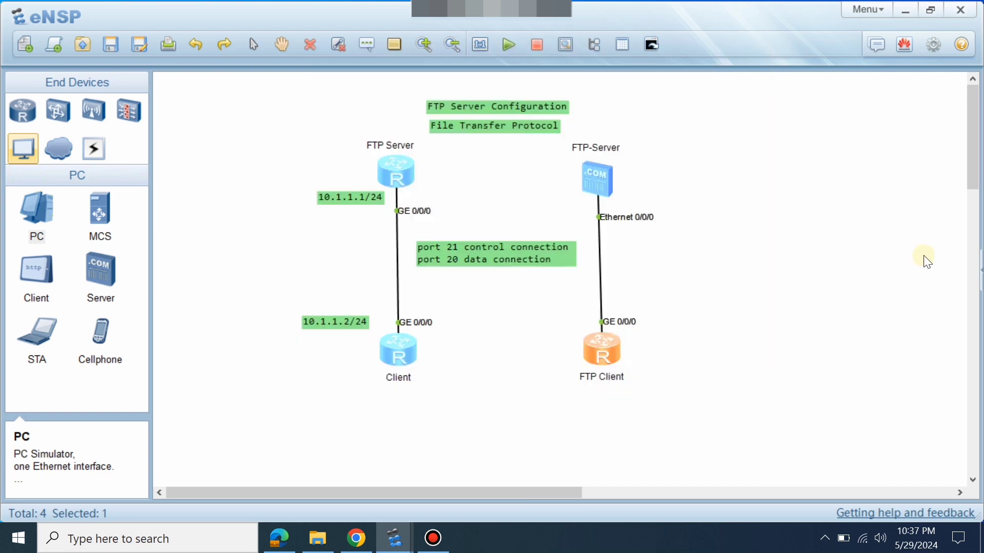
# Add a text label 192.168.1.1 24 beside the FTP Client link.
pyautogui.click(367, 44)
pyautogui.click(640, 295)
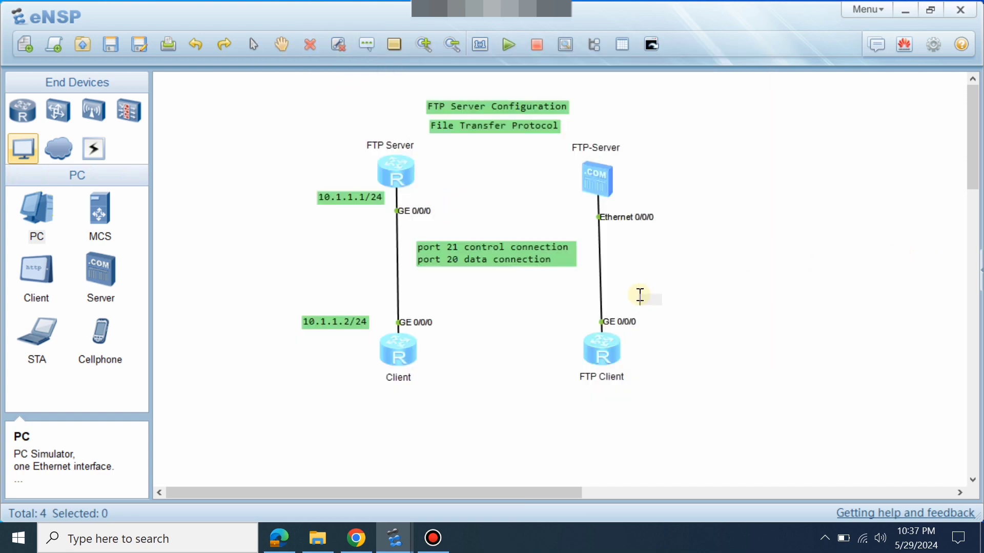
pyautogui.write('s 192.168.1.1 24')
pyautogui.moveTo(650, 303); pyautogui.dragTo(621, 302)
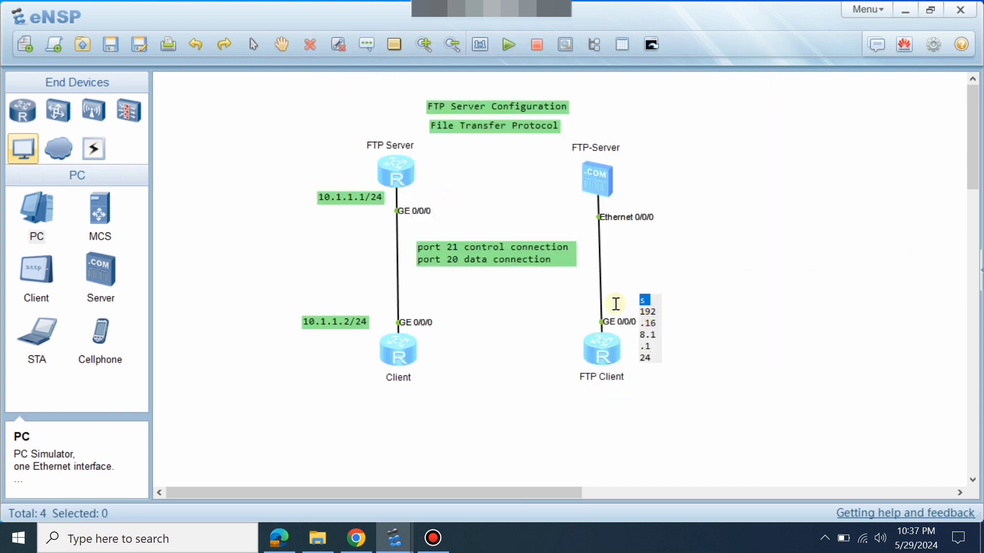
pyautogui.press('BackSpace')
pyautogui.moveTo(709, 300); pyautogui.dragTo(704, 301)
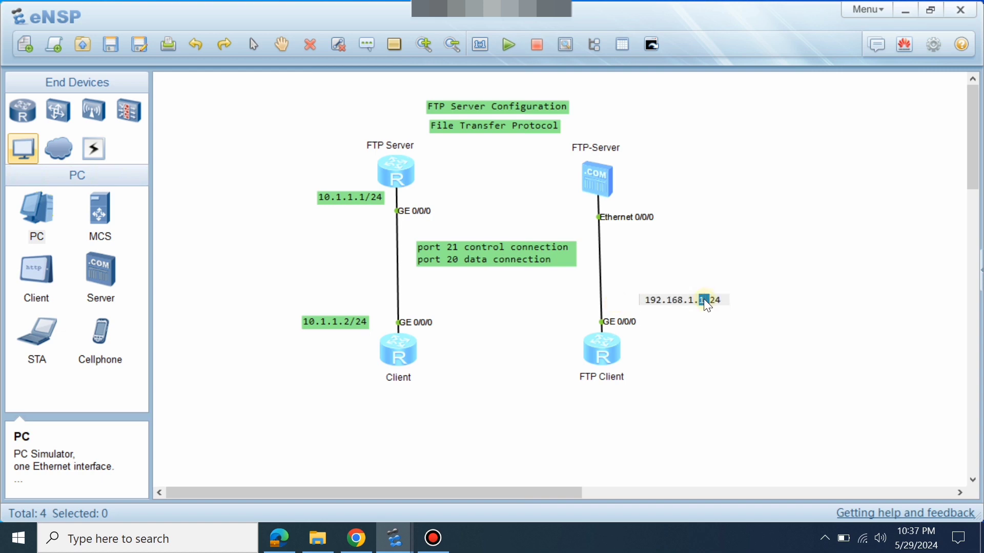
pyautogui.hotkey('ctrl', 'a')
pyautogui.hotkey('ctrl', 'c')
pyautogui.click(727, 185)
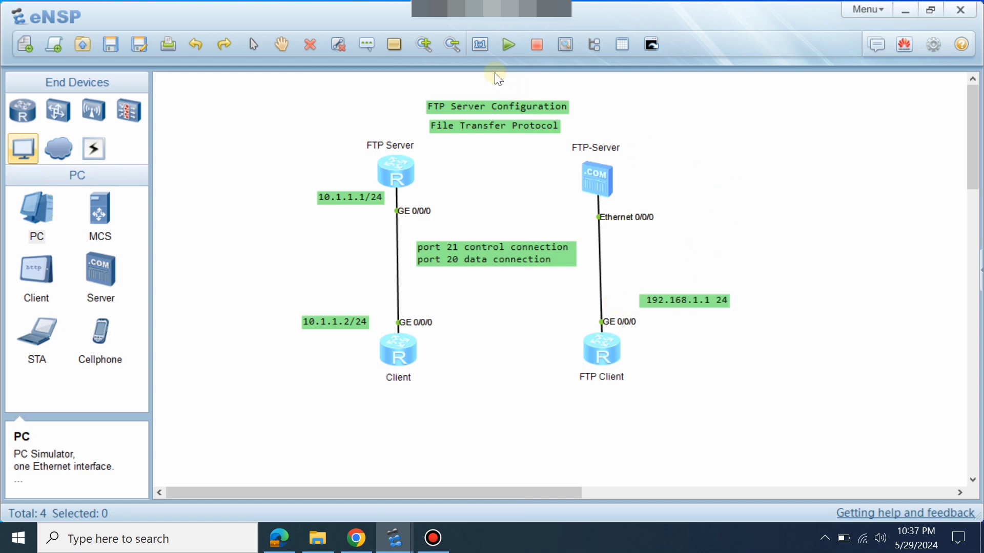
# Add a second label beside the FTP-Server, edited to 192.168.1.2 24.
pyautogui.click(380, 47)
pyautogui.click(638, 180)
pyautogui.hotkey('ctrl', 'v')
pyautogui.click(704, 196)
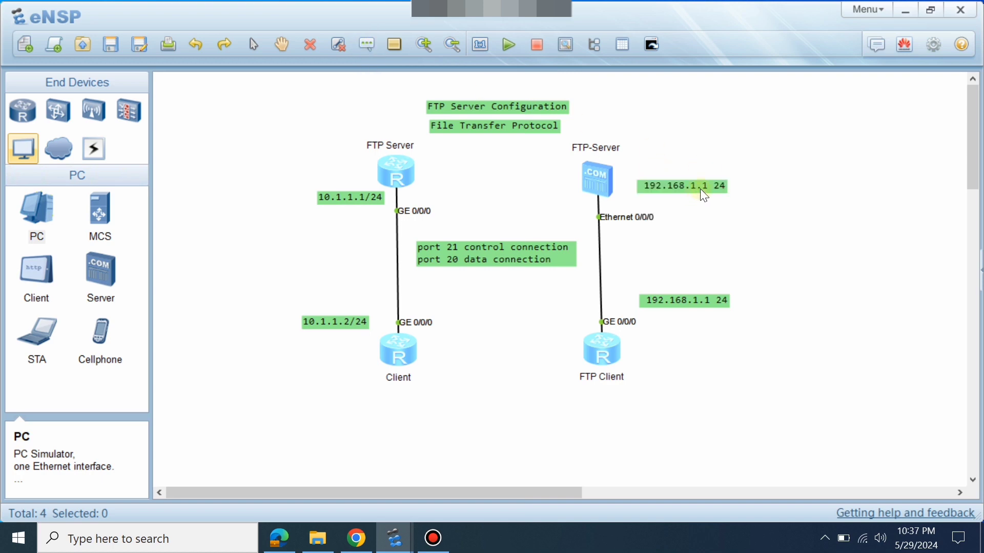
pyautogui.doubleClick(706, 187)
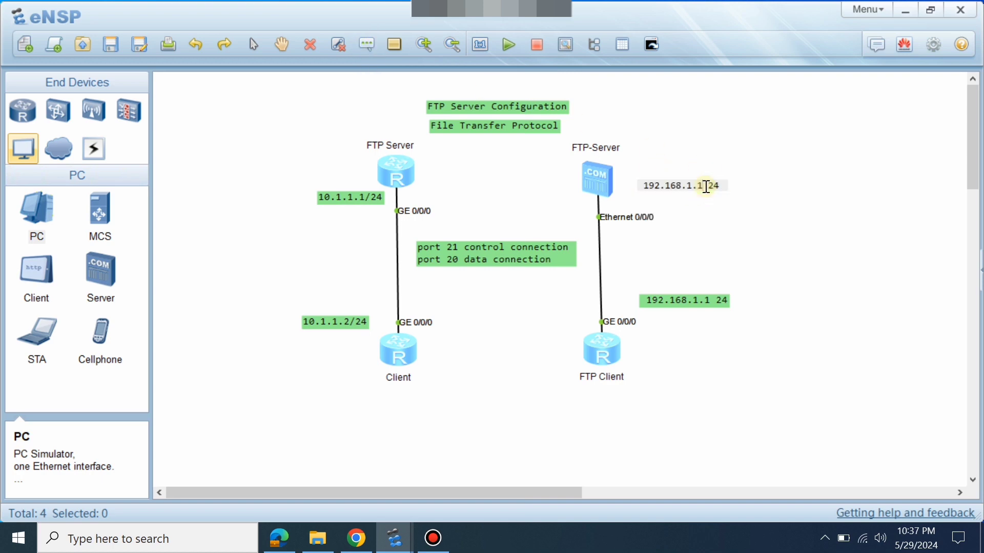
pyautogui.press('BackSpace')
pyautogui.write('2')
pyautogui.moveTo(702, 185); pyautogui.dragTo(612, 182)
pyautogui.click(752, 124)
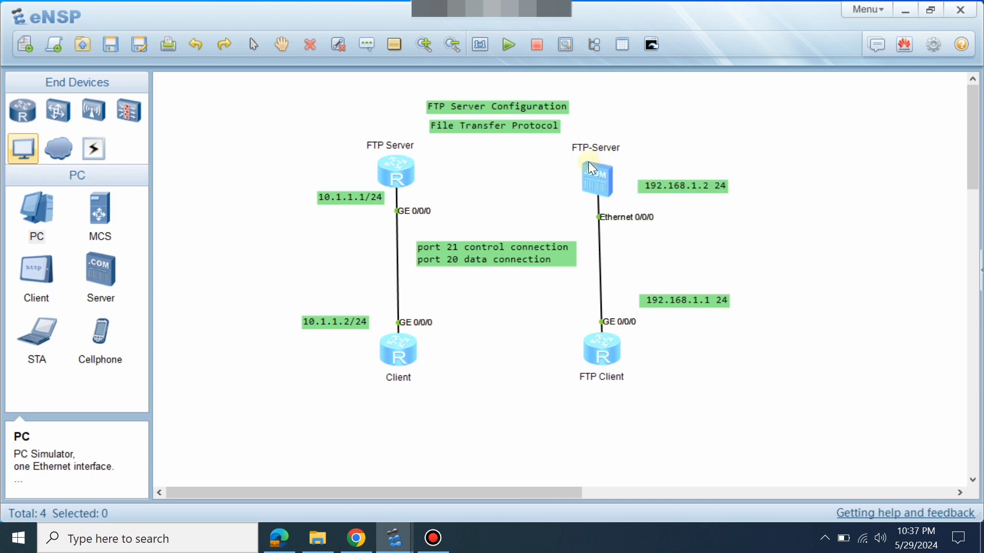
pyautogui.doubleClick(589, 162)
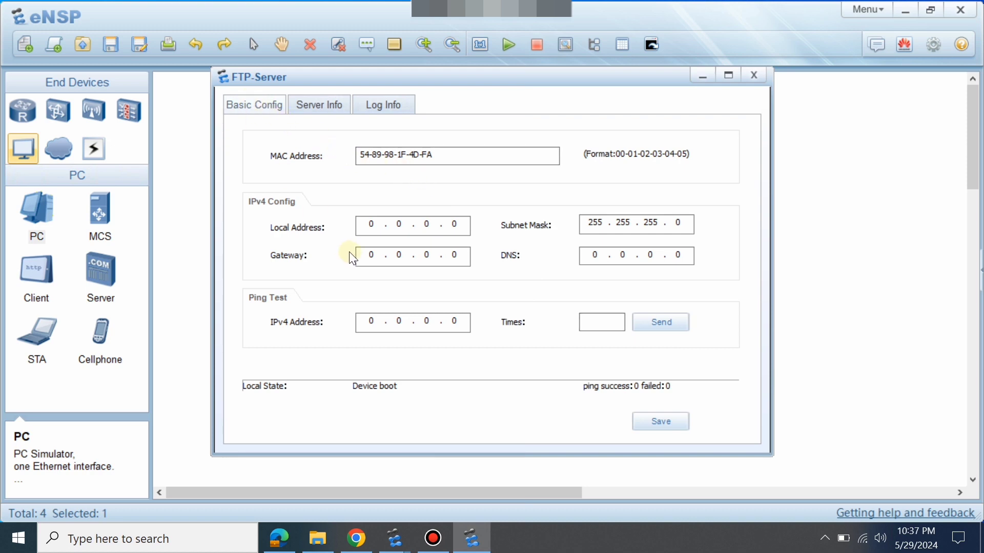
# Save FTP-Server address 192.168.1.2/24 with gateway 192.168.1.1, then show its FtpServer settings.
pyautogui.click(369, 226)
pyautogui.hotkey('ctrl', 'v')
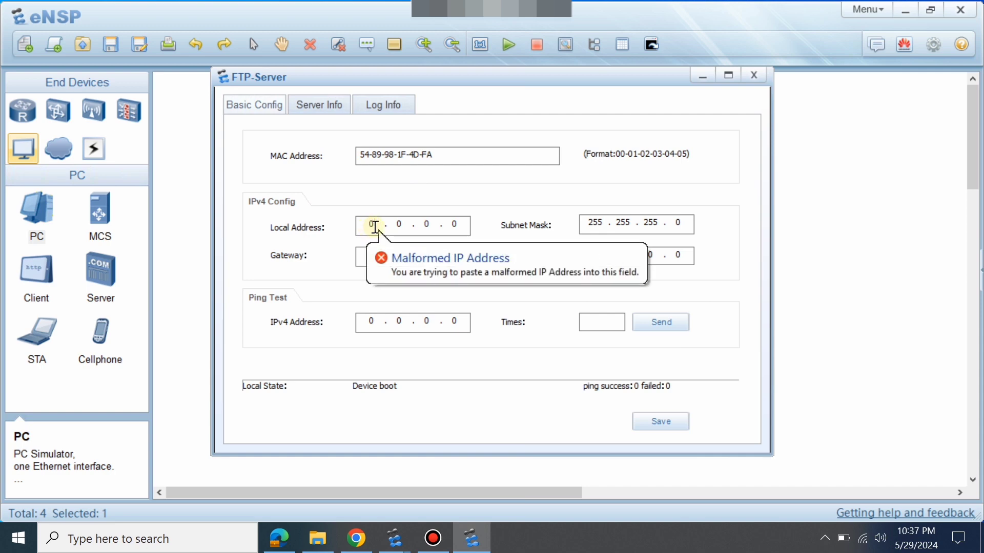
pyautogui.write('192 . 168 . ')
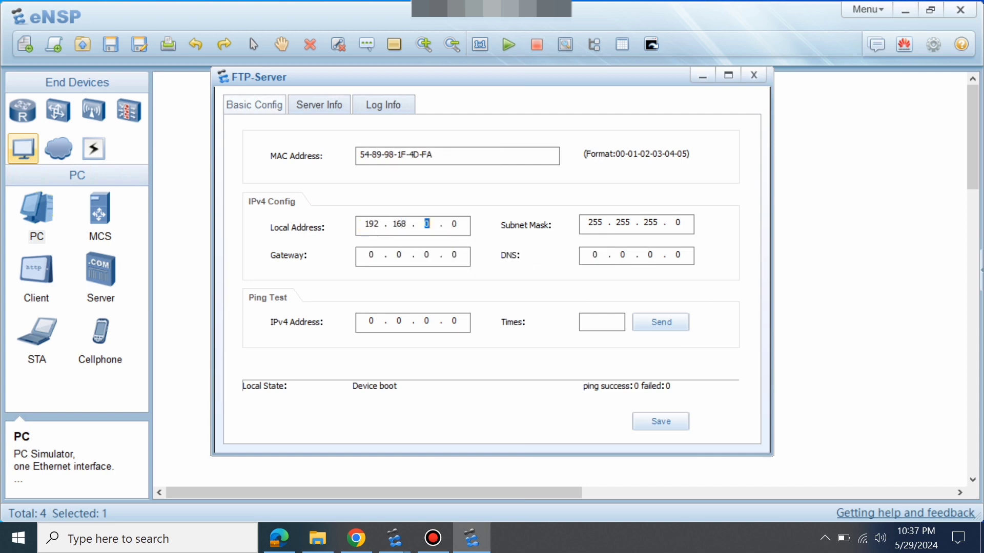
pyautogui.write('1 . 2')
pyautogui.doubleClick(365, 255)
pyautogui.write('192.168.')
pyautogui.click(660, 421)
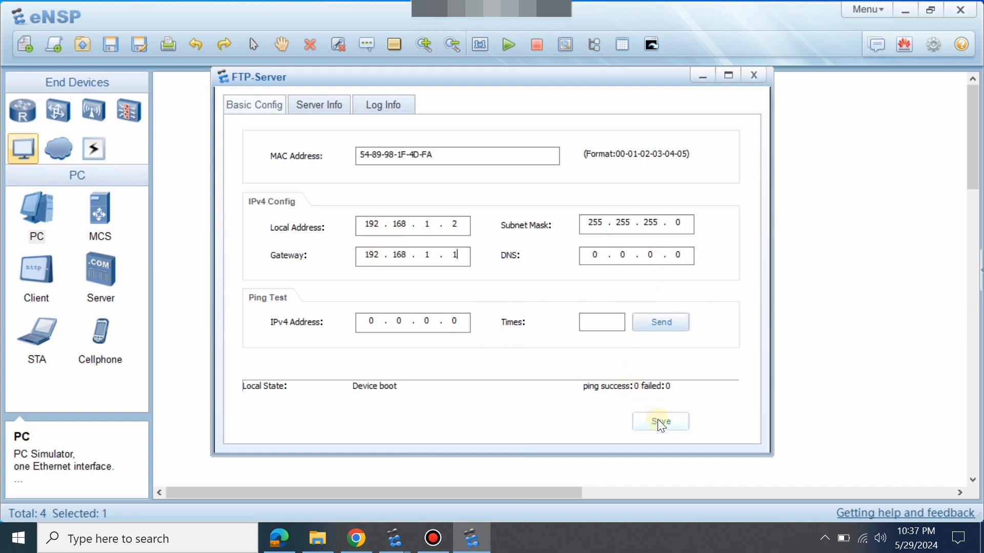
pyautogui.click(317, 104)
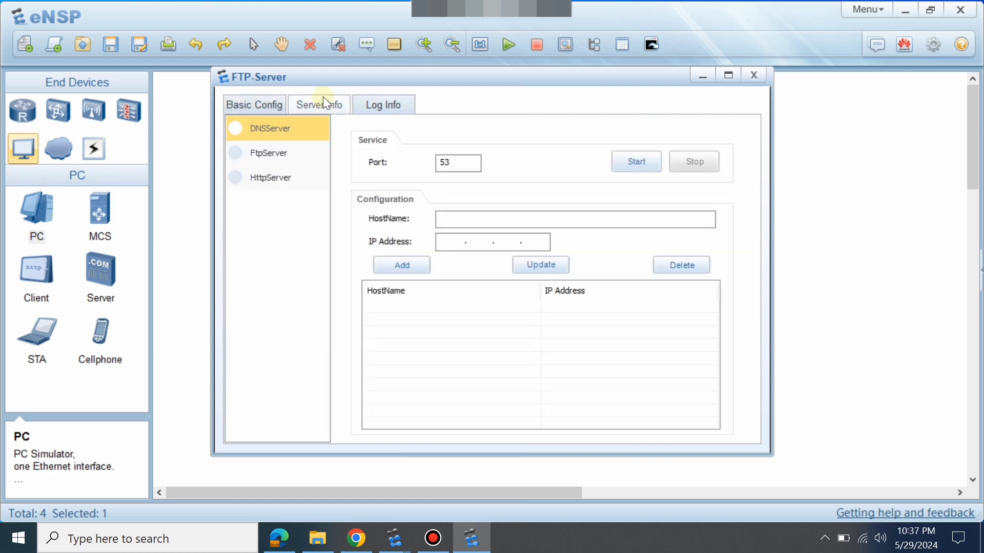
pyautogui.click(280, 157)
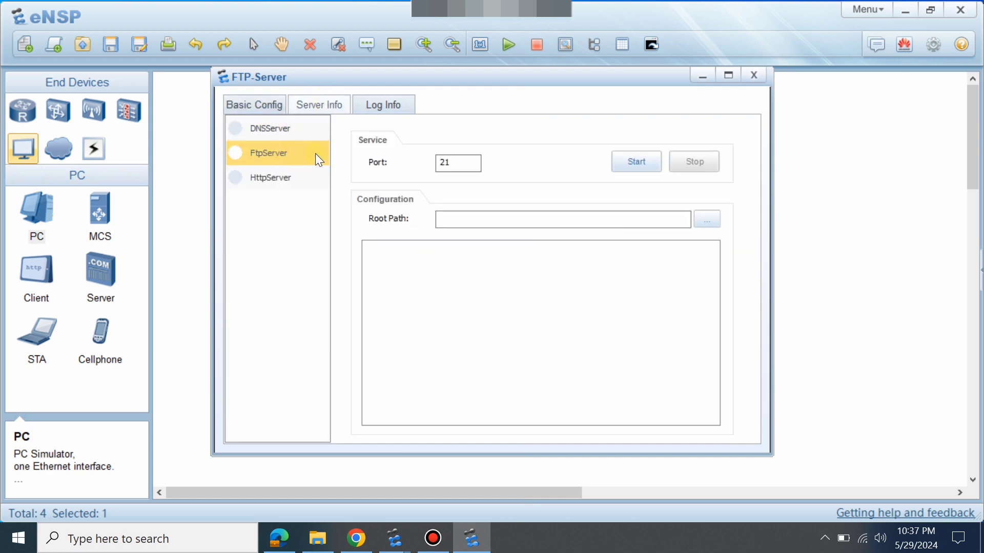
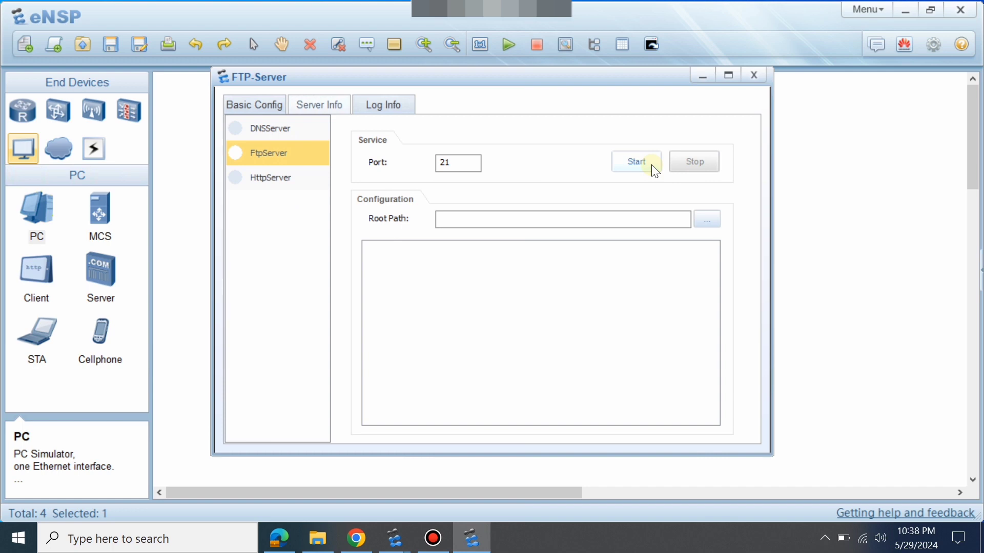
# Set the FTP server root path to Downloads\Documents and view that folder in File Explorer.
pyautogui.click(707, 220)
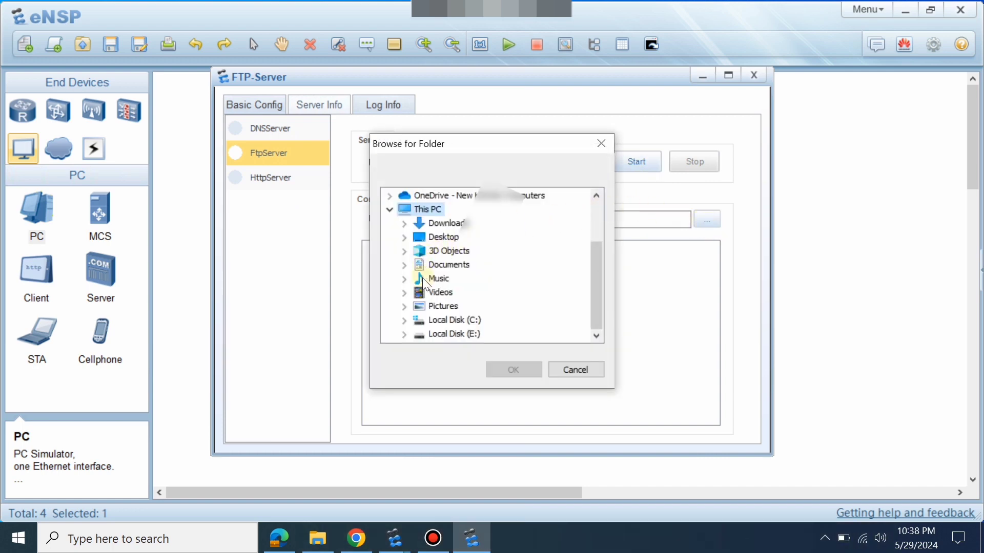
pyautogui.doubleClick(417, 227)
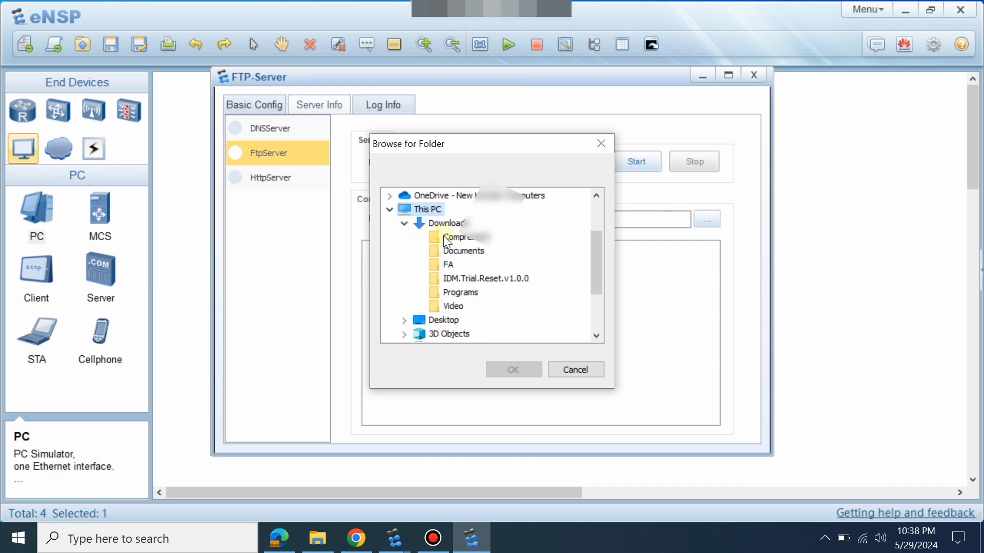
pyautogui.click(457, 251)
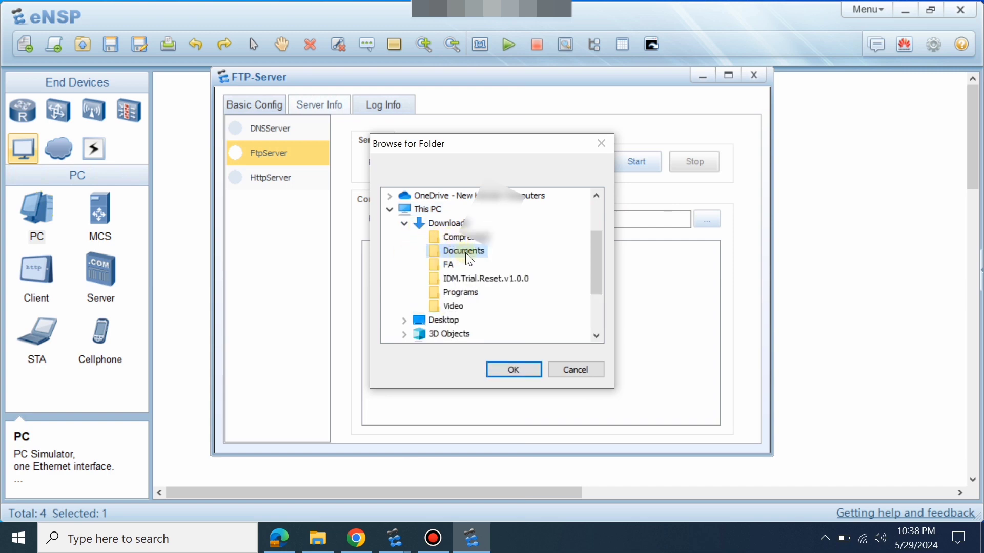
pyautogui.click(514, 369)
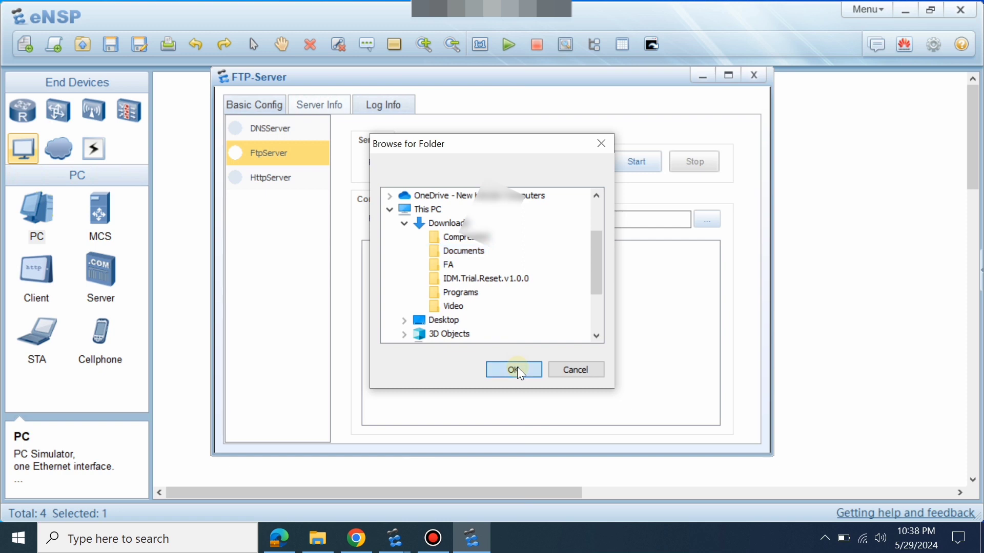
pyautogui.click(334, 548)
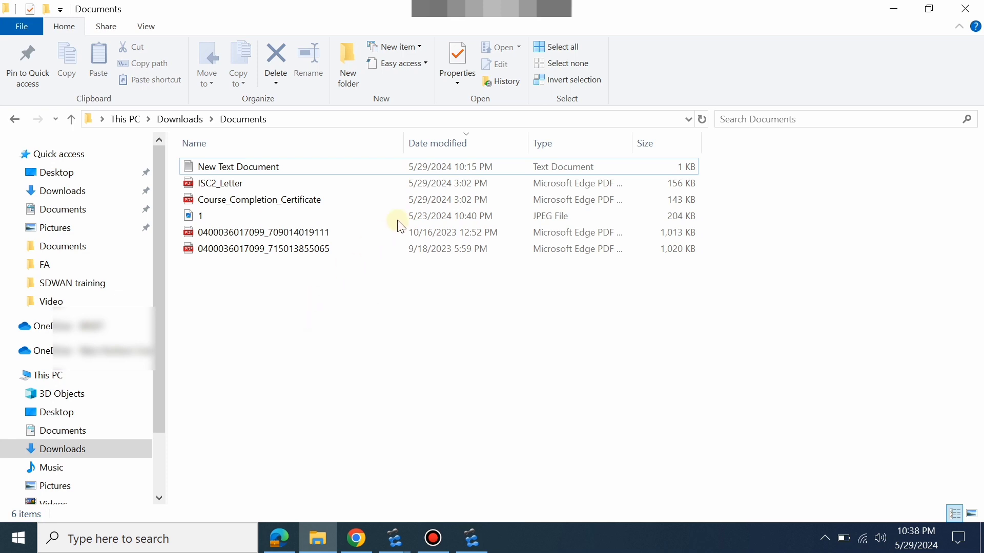
# Look over the six files in Downloads\Documents, then go back to the eNSP FTP-Server window.
pyautogui.moveTo(346, 227); pyautogui.dragTo(435, 362)
pyautogui.click(435, 363)
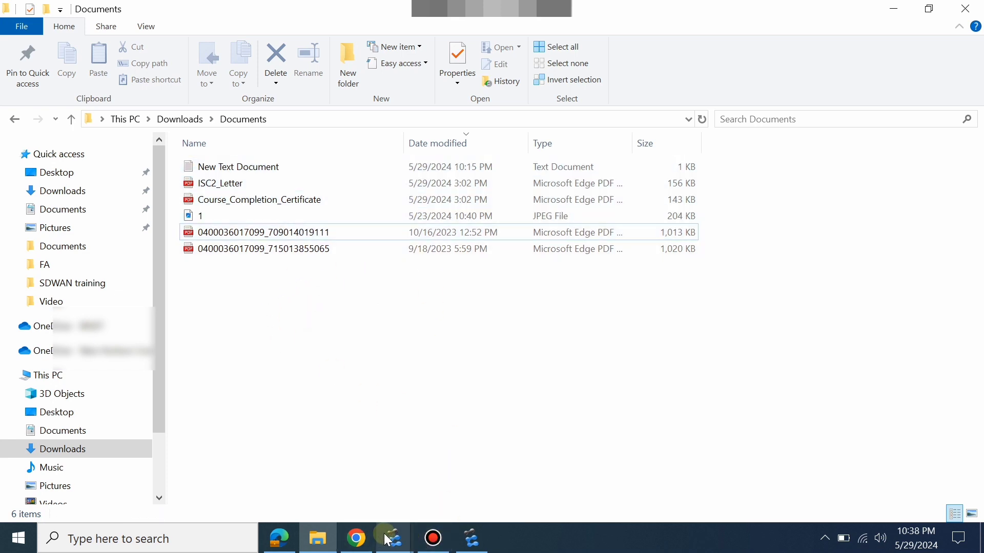
pyautogui.click(899, 10)
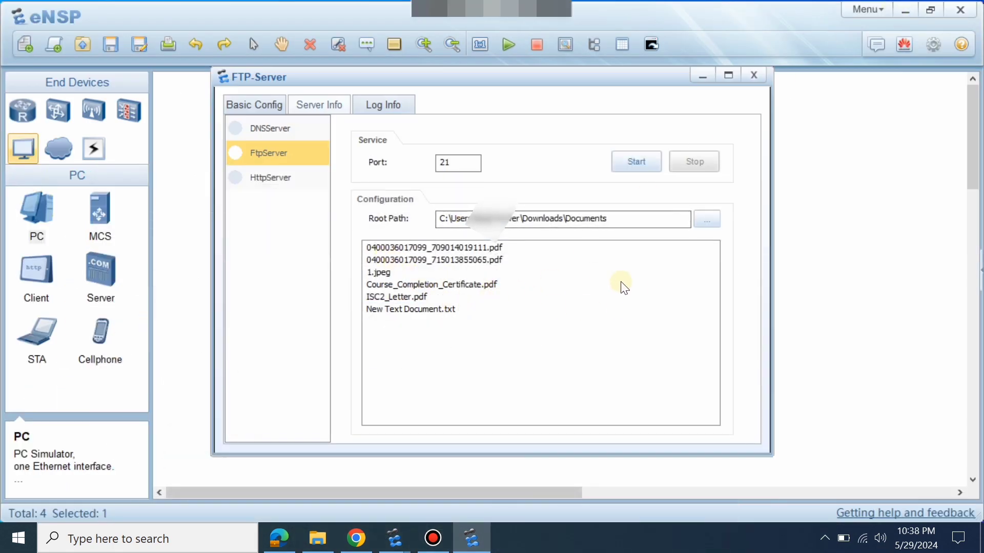
# Point out New Text Document.txt, Course_Completion_Certificate.pdf, ISC2_Letter.pdf and 1.jpeg in the server file list.
pyautogui.click(438, 310)
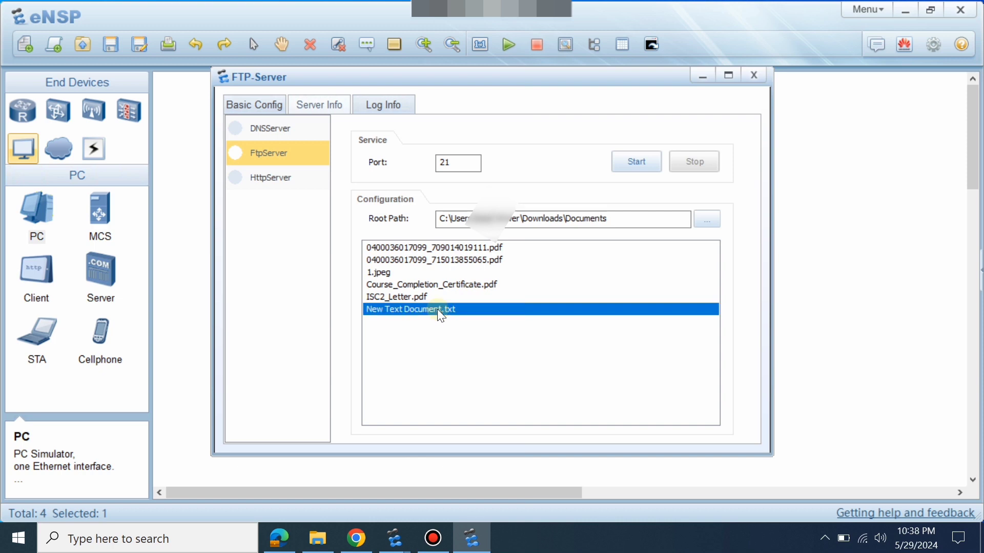
pyautogui.click(437, 286)
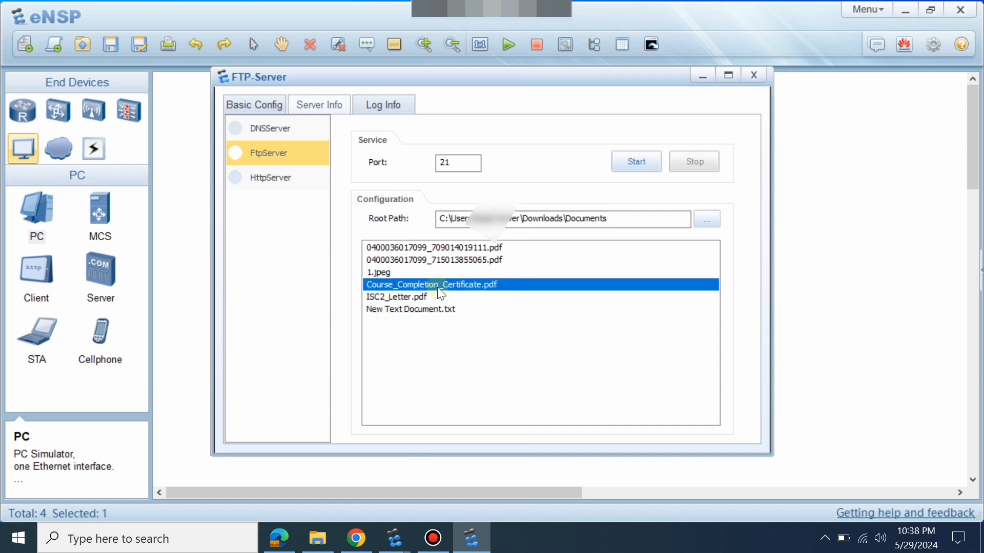
pyautogui.click(420, 298)
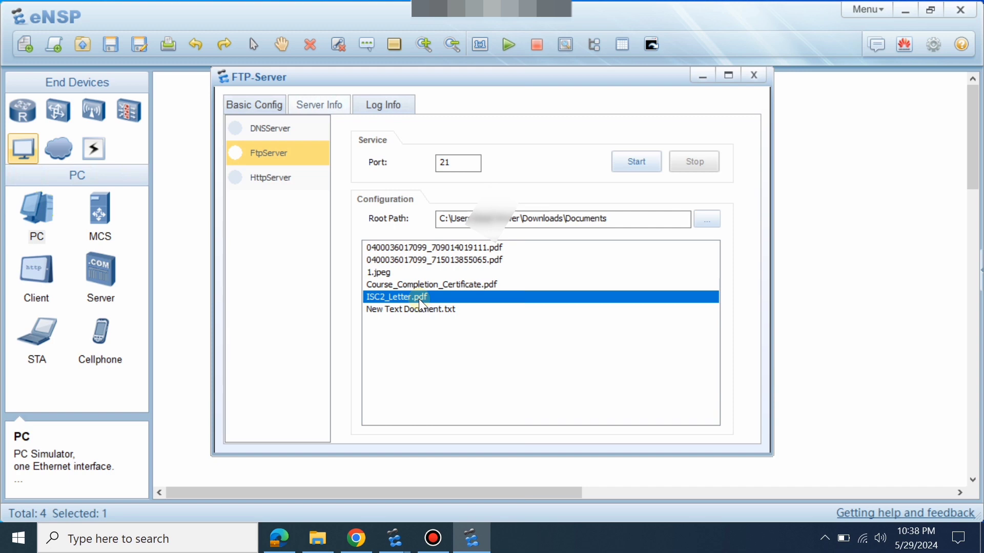
pyautogui.click(387, 272)
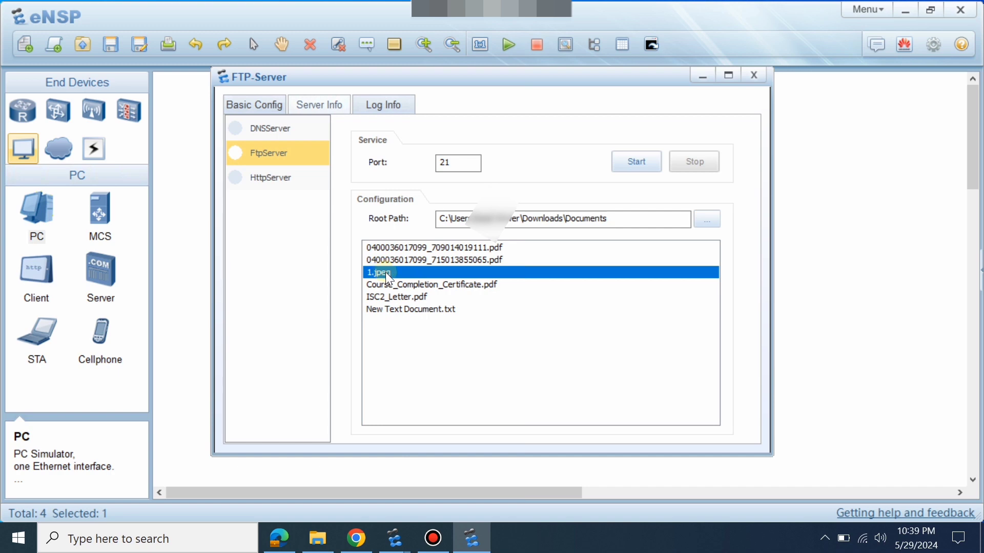
pyautogui.click(403, 310)
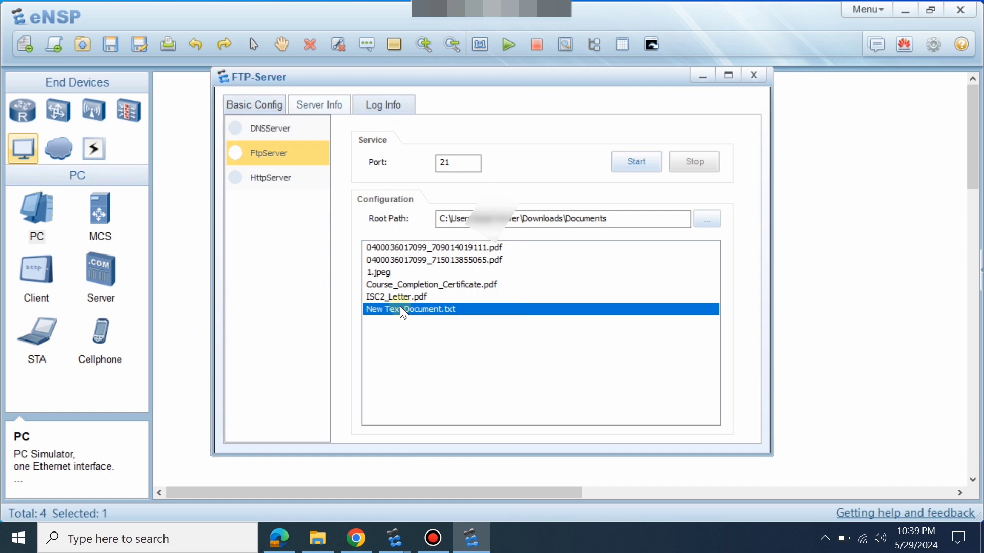
pyautogui.click(409, 299)
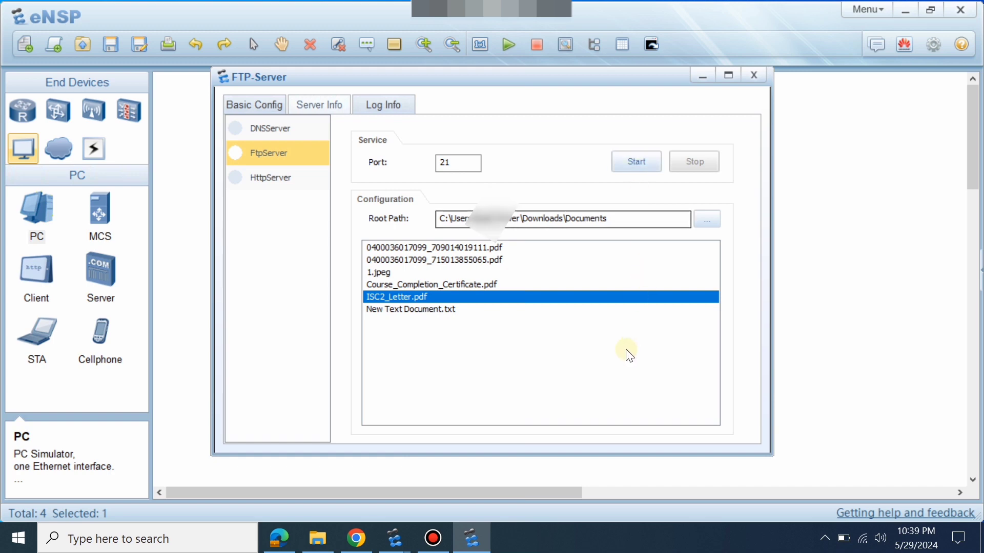
# Start the FTP service and check the log shows it listening on port 21.
pyautogui.click(637, 162)
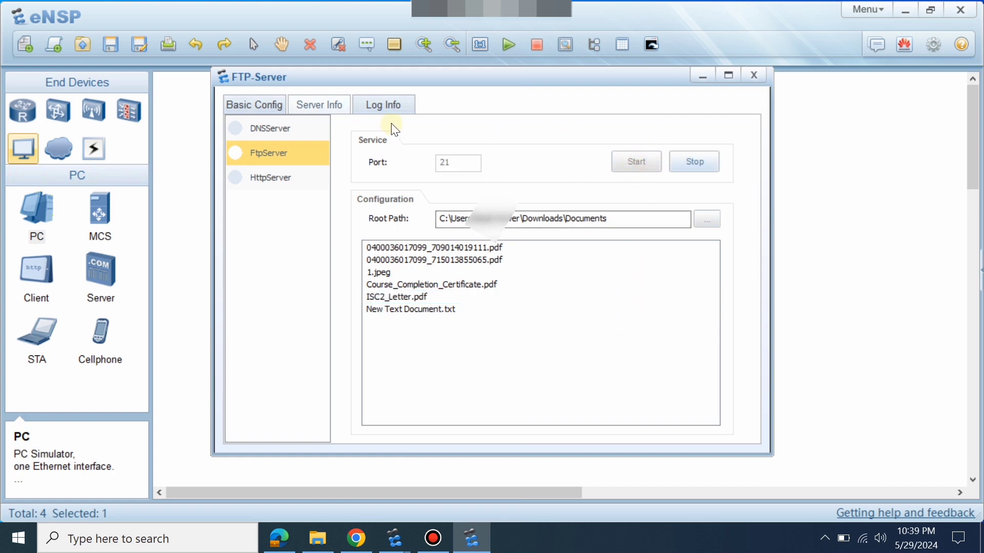
pyautogui.click(392, 106)
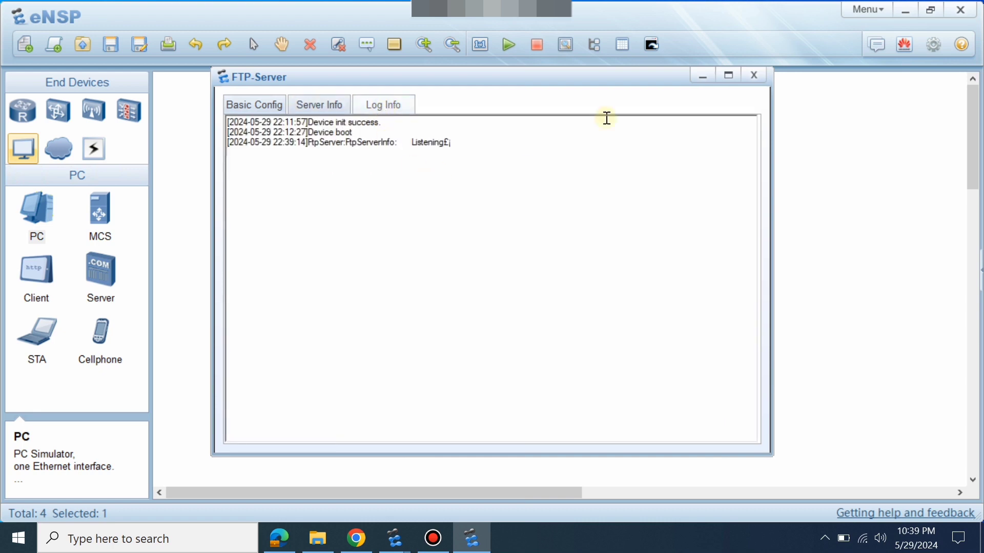
pyautogui.click(704, 78)
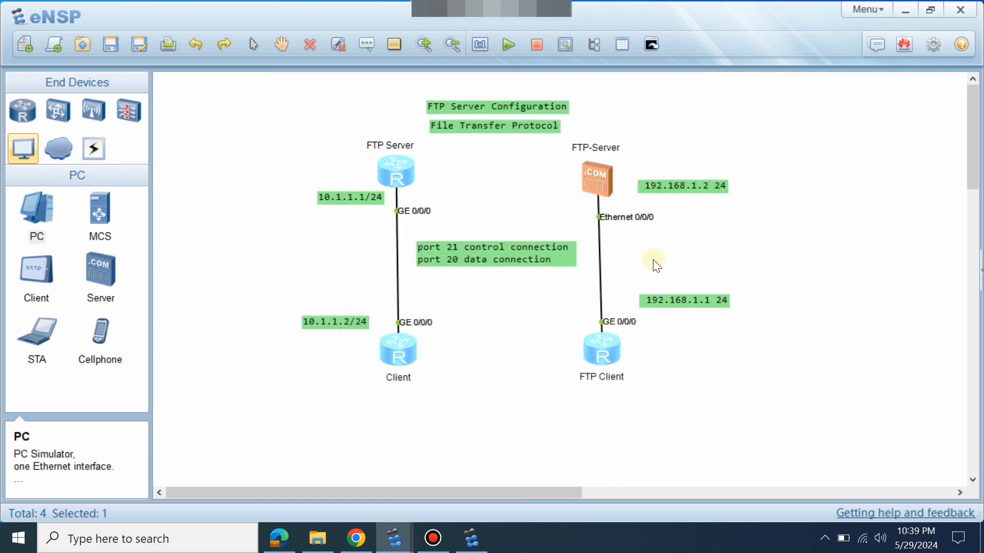
# Open the FTP Client router console and quit back to the user view.
pyautogui.doubleClick(605, 346)
pyautogui.click(577, 340)
pyautogui.press('Return')
pyautogui.write('q')
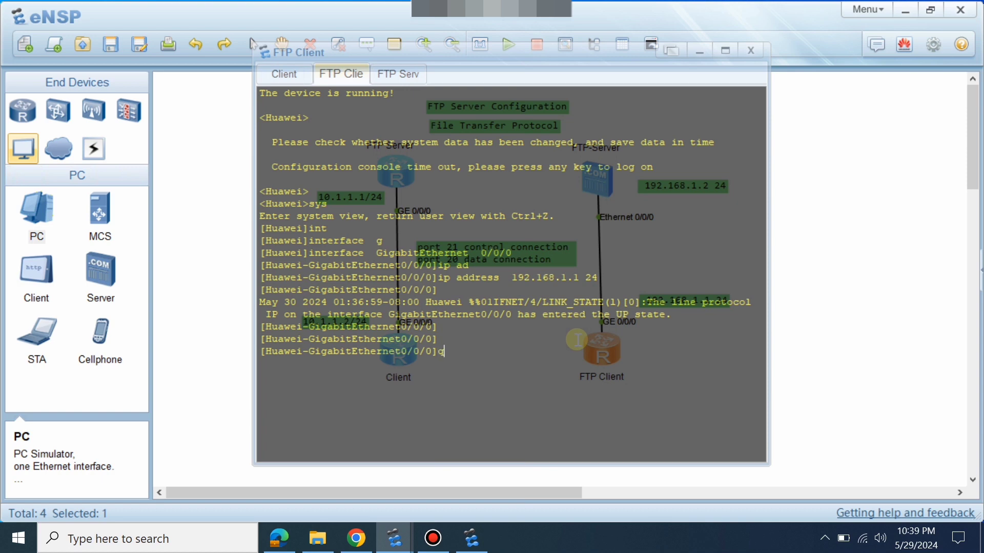
pyautogui.press('Return')
pyautogui.press('Return')
pyautogui.press('Return')
pyautogui.press('Return')
pyautogui.press('Return')
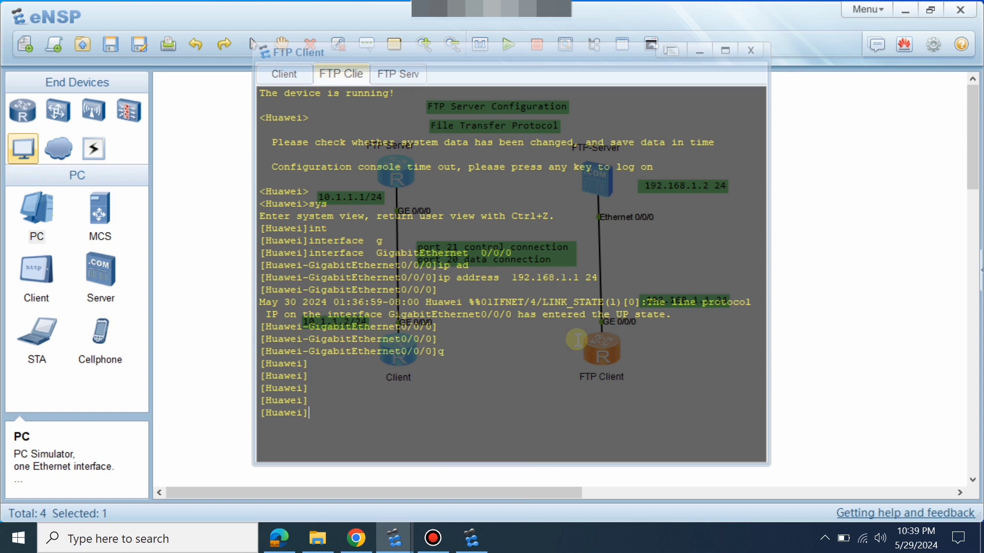
pyautogui.write('q')
pyautogui.press('Return')
# Ping the FTP server at 192.168.1.2, correcting the mistyped address.
pyautogui.write('ft')
pyautogui.press('Tab')
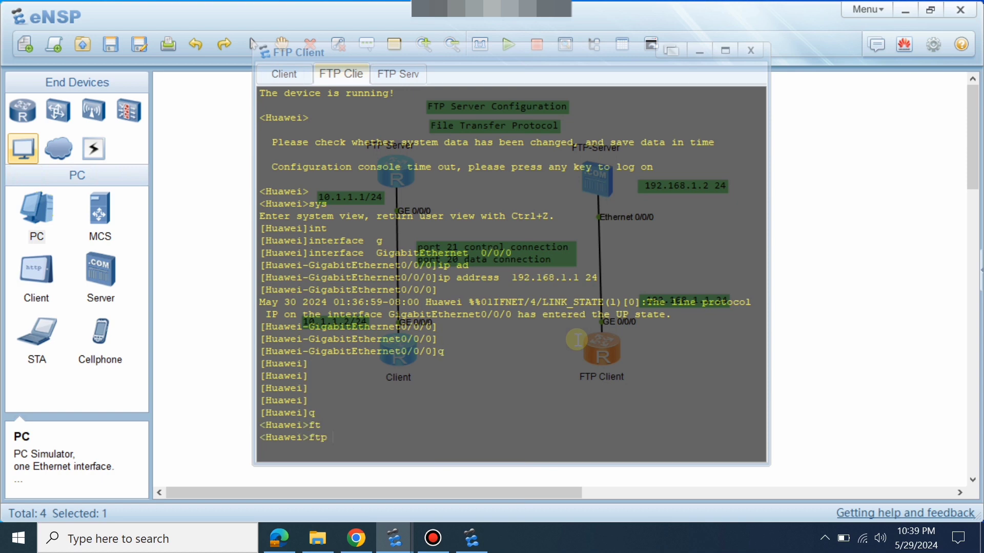
pyautogui.press('BackSpace')
pyautogui.press('BackSpace')
pyautogui.press('BackSpace')
pyautogui.press('BackSpace')
pyautogui.write('ping 192.168.12')
pyautogui.press('Return')
pyautogui.write('.2')
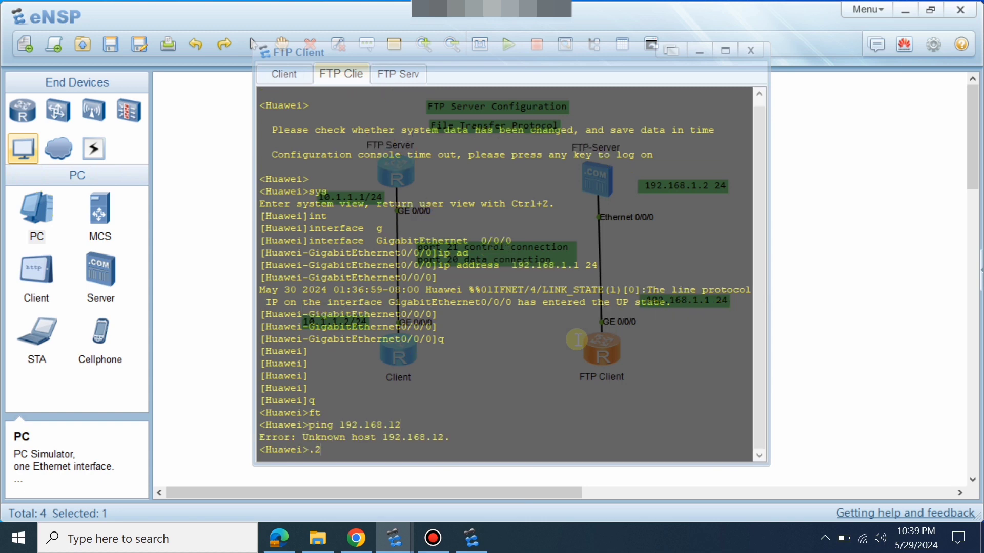
pyautogui.press('Up')
pyautogui.press('Left')
pyautogui.write('.')
pyautogui.press('Return')
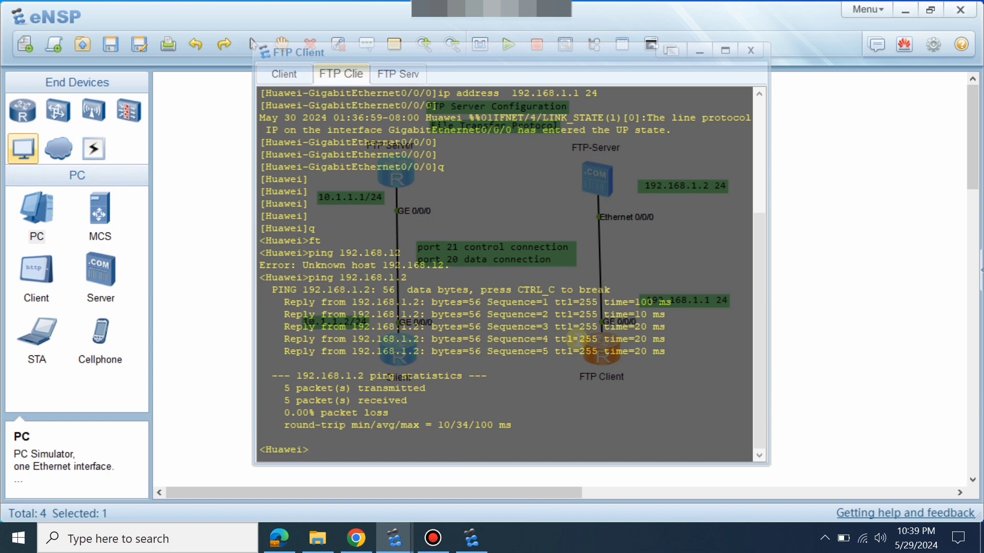
# Connect by FTP to 192.168.1.2 from the client router.
pyautogui.write('ft')
pyautogui.press('Return')
pyautogui.write('ftp  192.168')
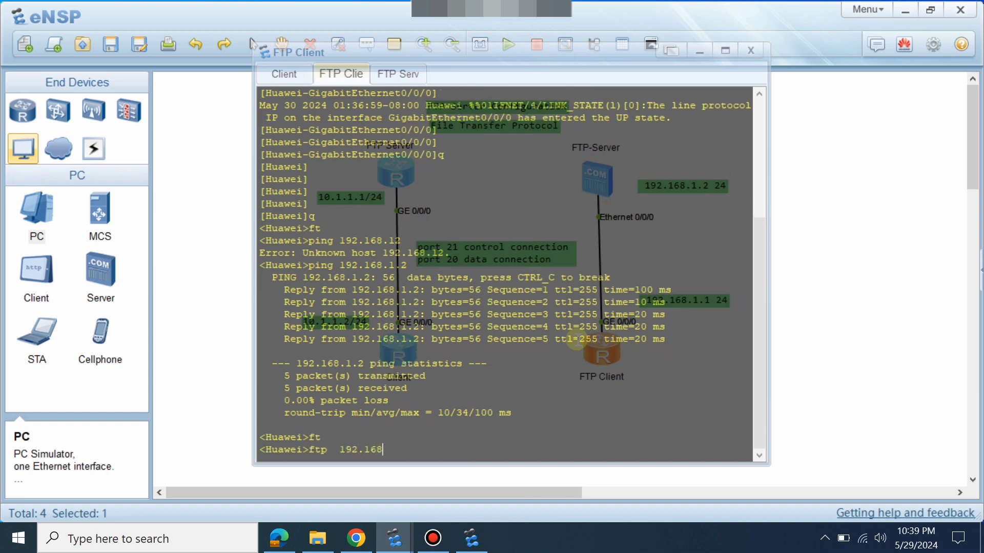
pyautogui.write('.1.2')
pyautogui.press('Return')
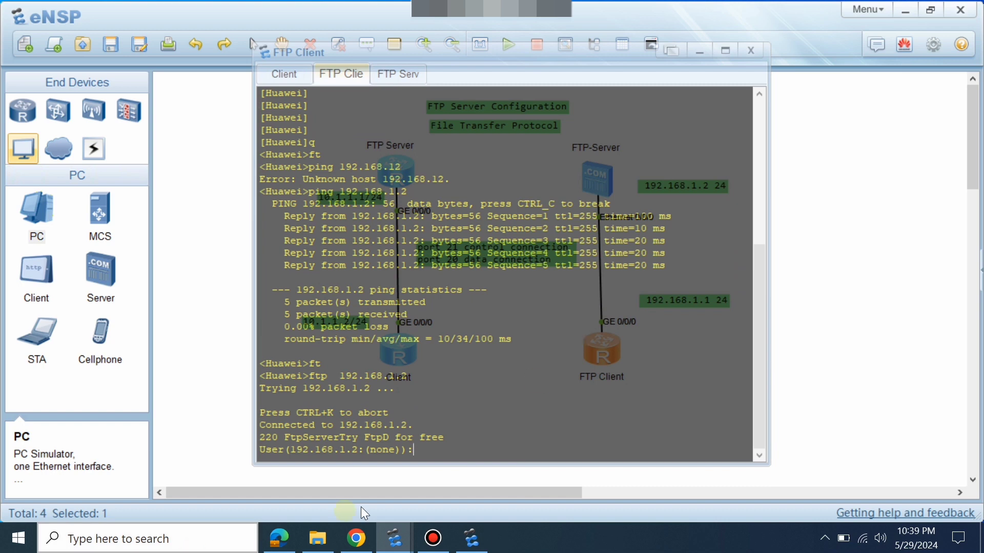
# Log in to the FTP server and run dir to list its files.
pyautogui.click(636, 177)
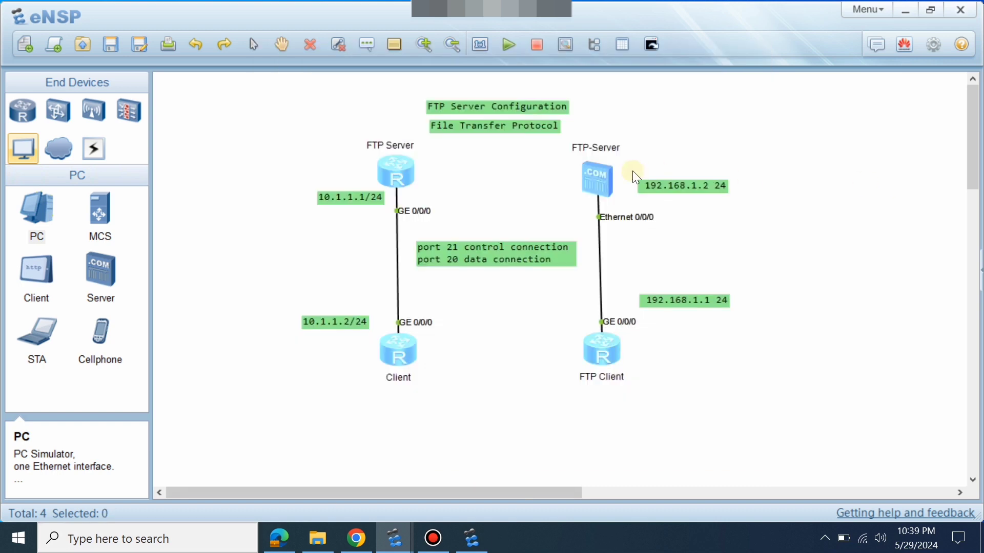
pyautogui.doubleClick(599, 185)
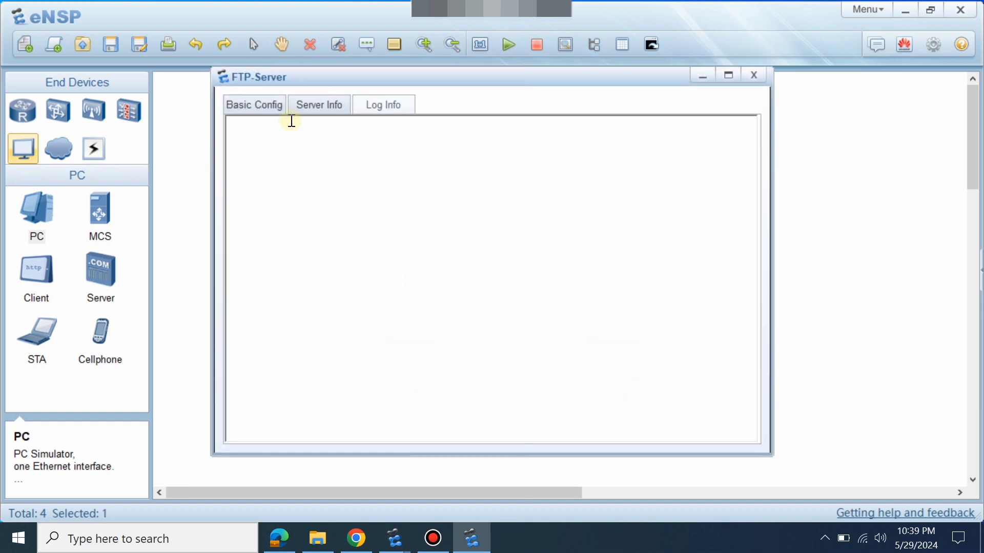
pyautogui.hotkey('alt', 'Tab')
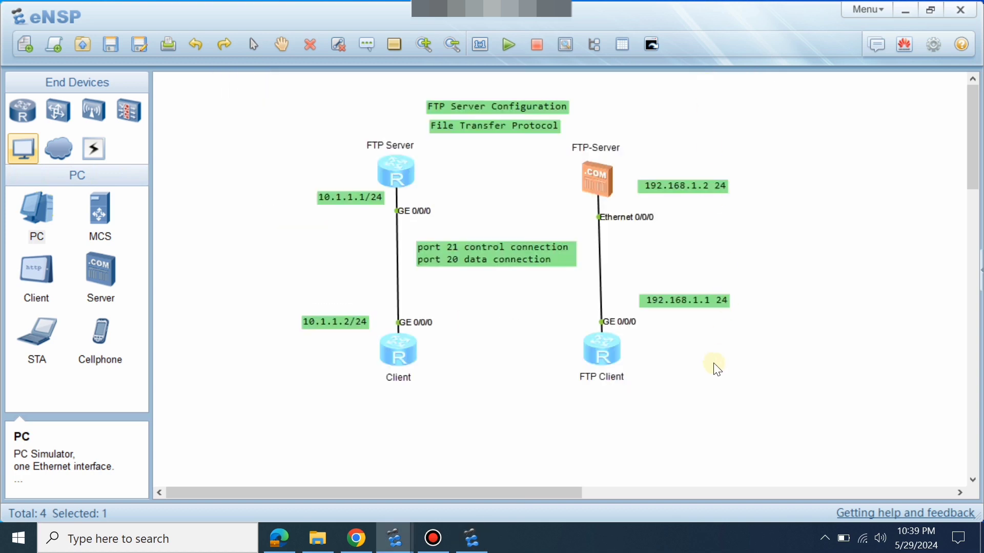
pyautogui.doubleClick(589, 343)
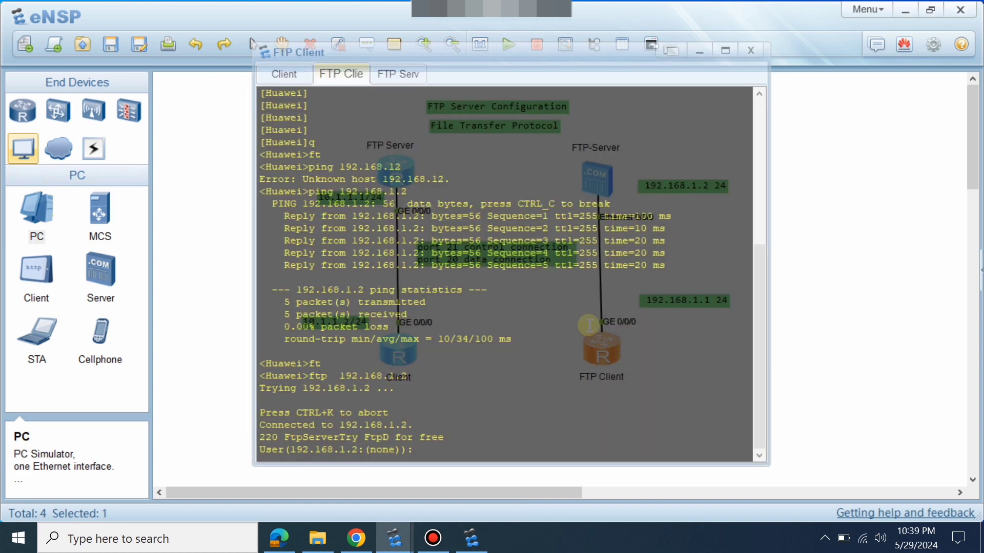
pyautogui.press('Return')
pyautogui.press('Return')
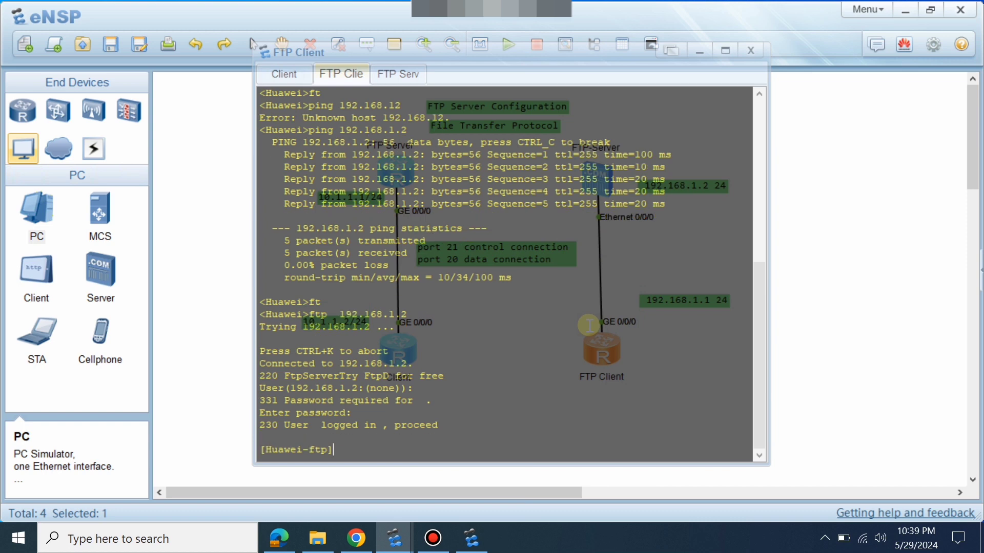
pyautogui.press('Return')
pyautogui.press('Return')
pyautogui.press('Return')
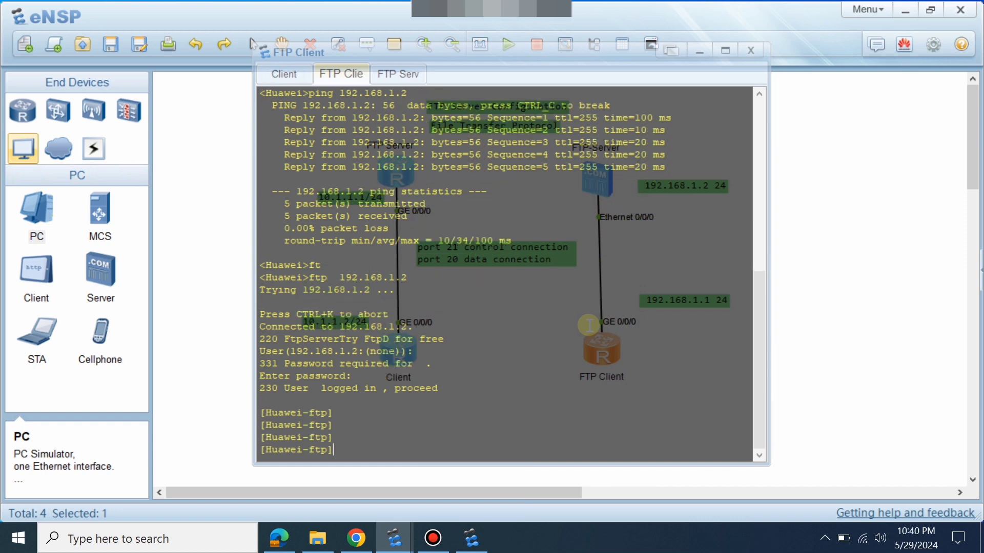
pyautogui.write('dir')
pyautogui.press('Return')
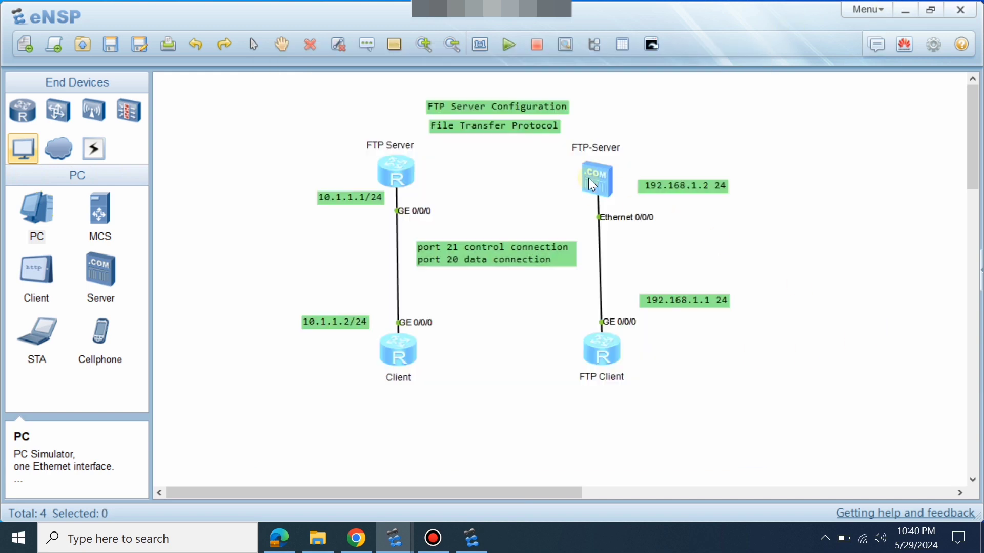
pyautogui.click(592, 182)
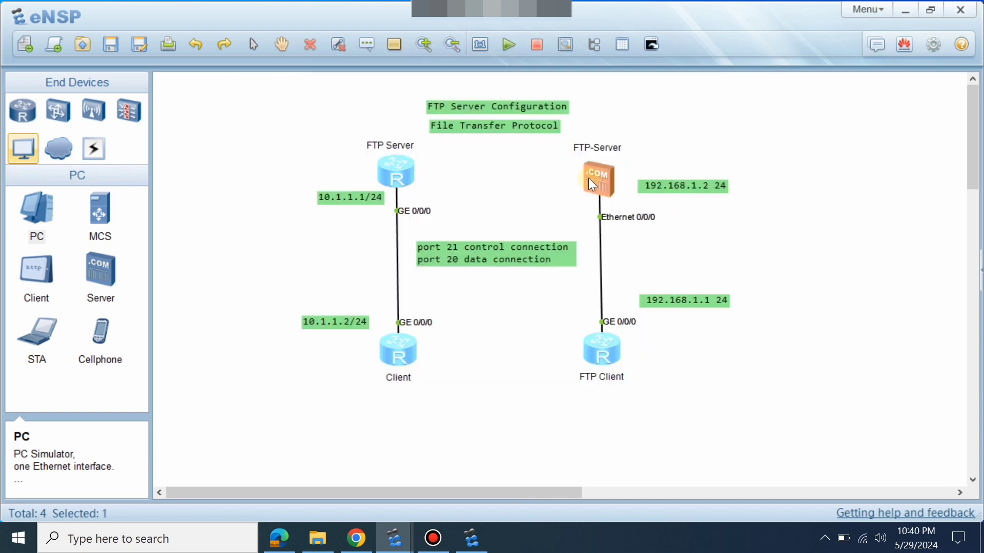
# Check the FTP-Server's file list, then reopen the FTP Client router console.
pyautogui.doubleClick(592, 185)
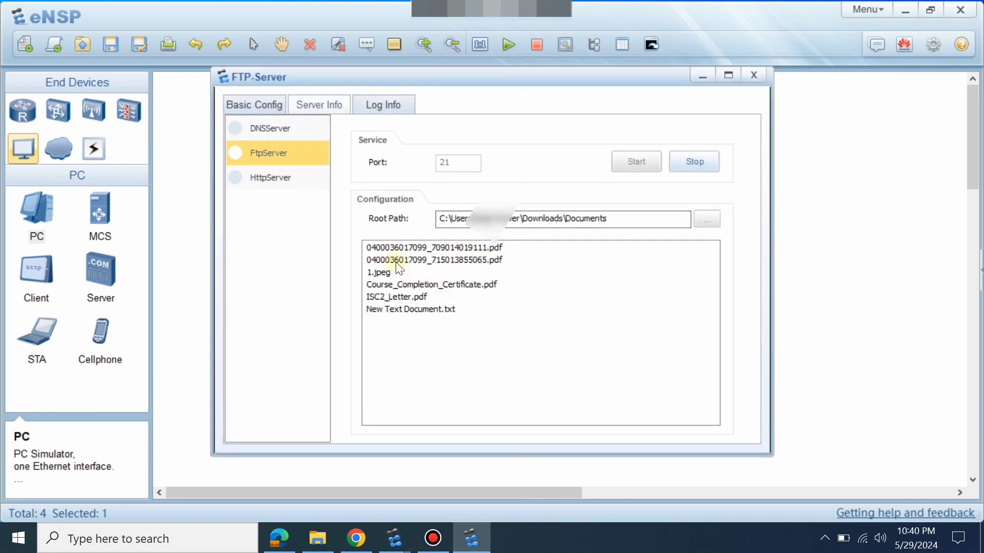
pyautogui.hotkey('alt', 'F4')
pyautogui.click(918, 299)
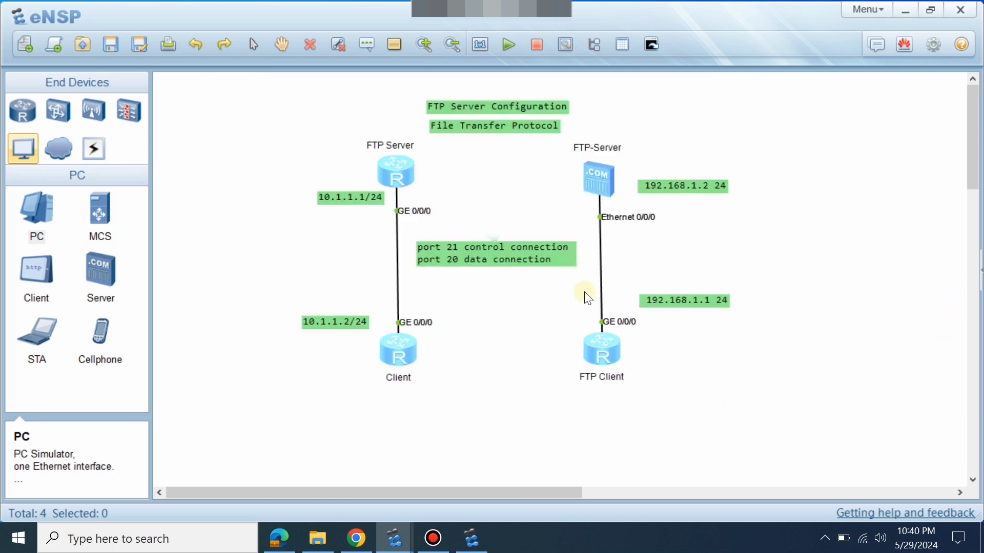
pyautogui.doubleClick(605, 339)
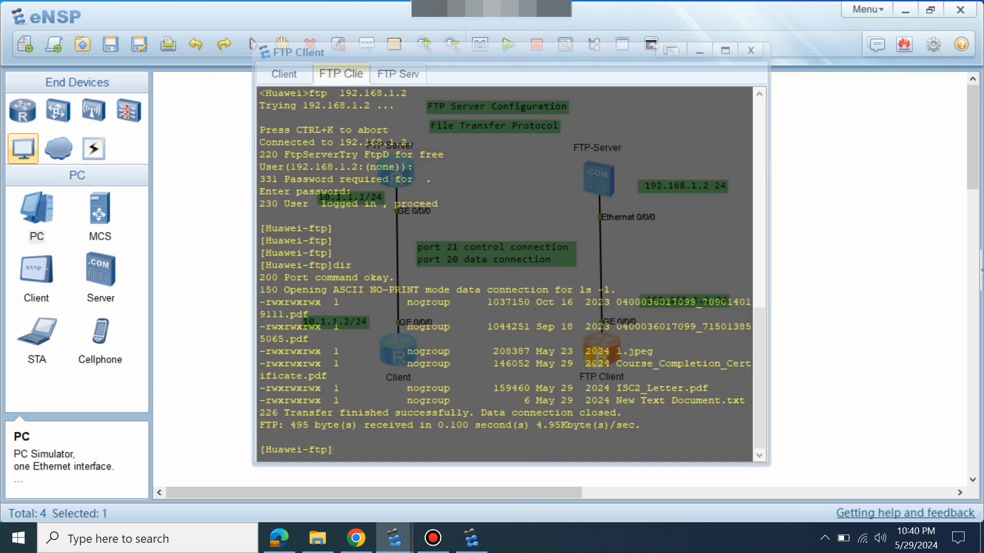
# Highlight 1.jpeg, ISC2_Letter.pdf and New Text Document.txt in the server listing.
pyautogui.moveTo(654, 354); pyautogui.dragTo(615, 357)
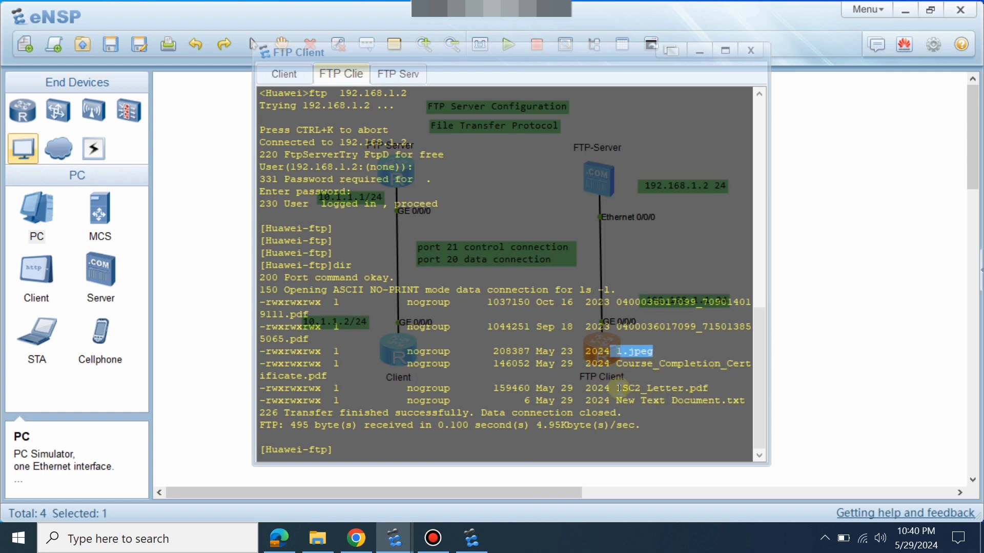
pyautogui.moveTo(617, 388); pyautogui.dragTo(727, 386)
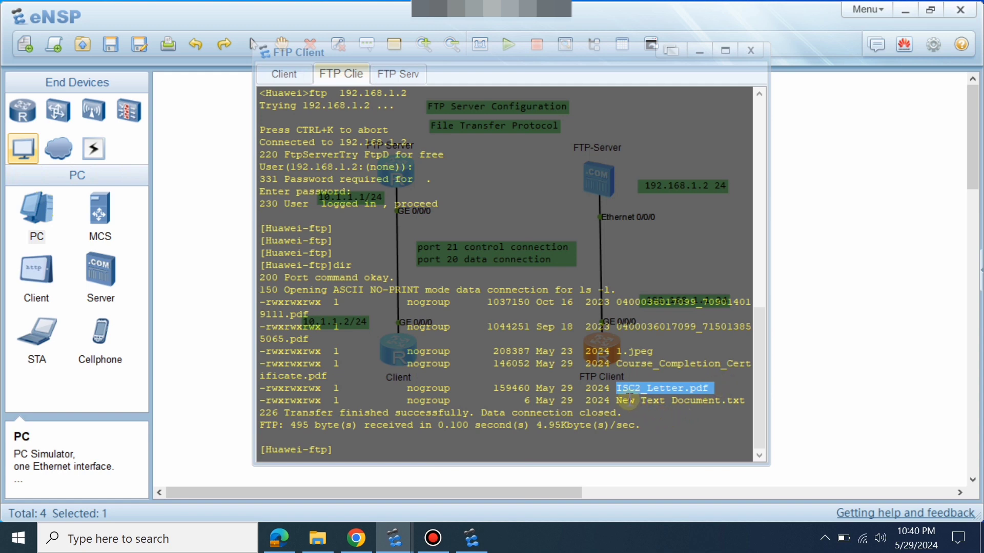
pyautogui.moveTo(621, 401); pyautogui.dragTo(755, 405)
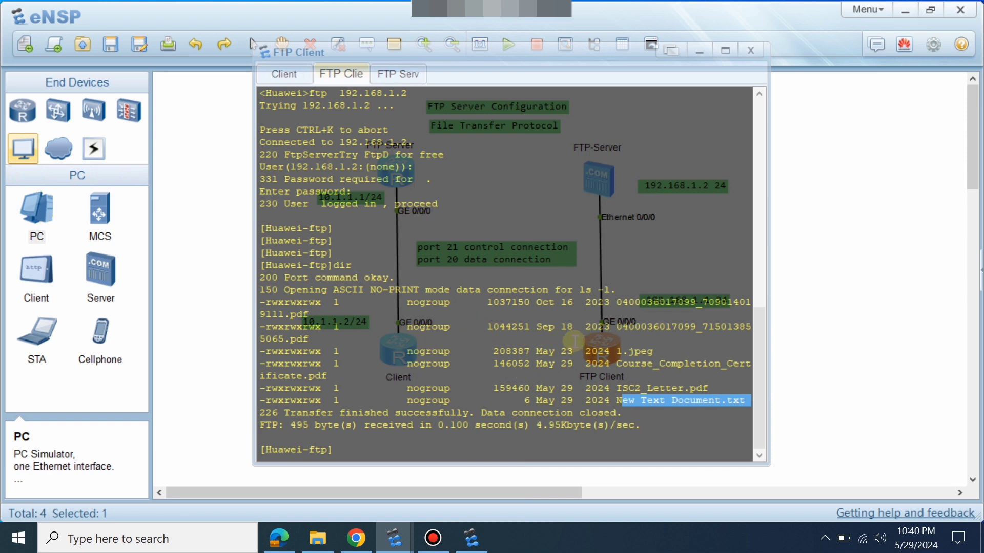
pyautogui.click(611, 422)
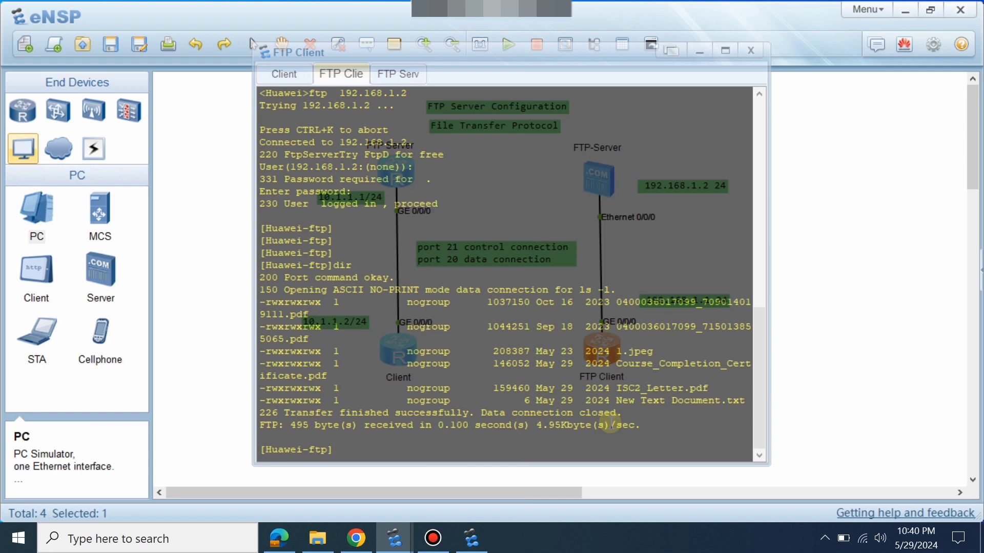
# Begin a get command and highlight 1.jpeg as the file to download.
pyautogui.press('Return')
pyautogui.press('Return')
pyautogui.write('get')
pyautogui.press('Return')
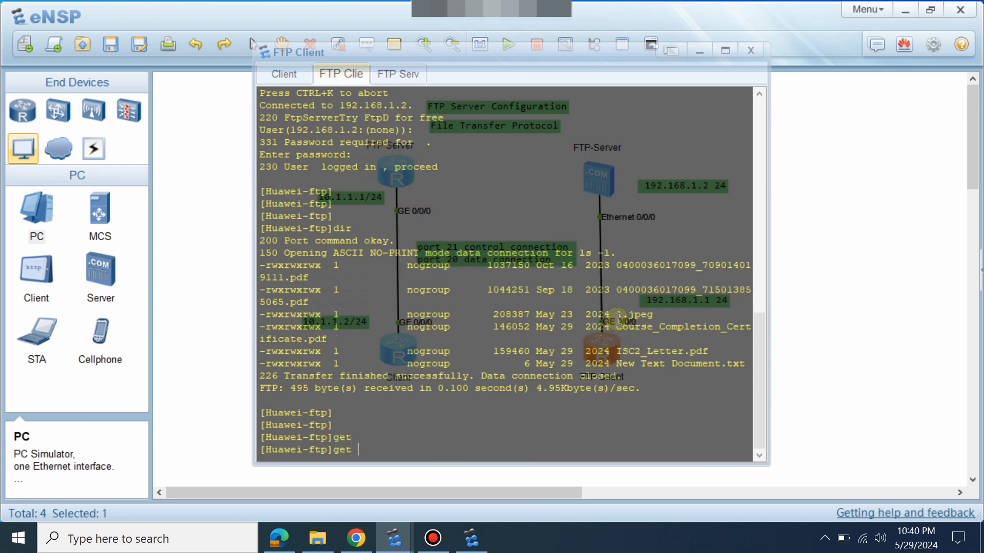
pyautogui.moveTo(617, 315); pyautogui.dragTo(656, 314)
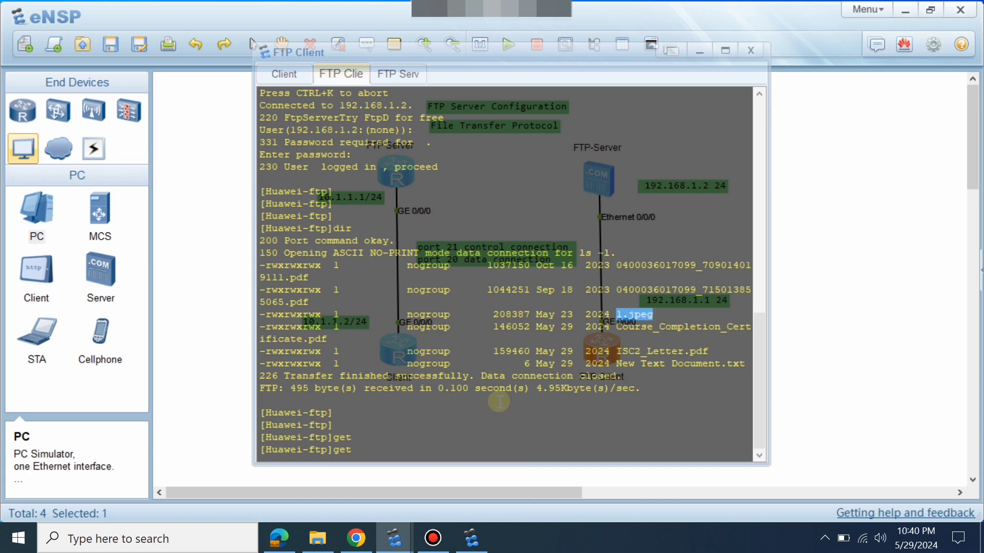
pyautogui.click(853, 309)
pyautogui.doubleClick(599, 348)
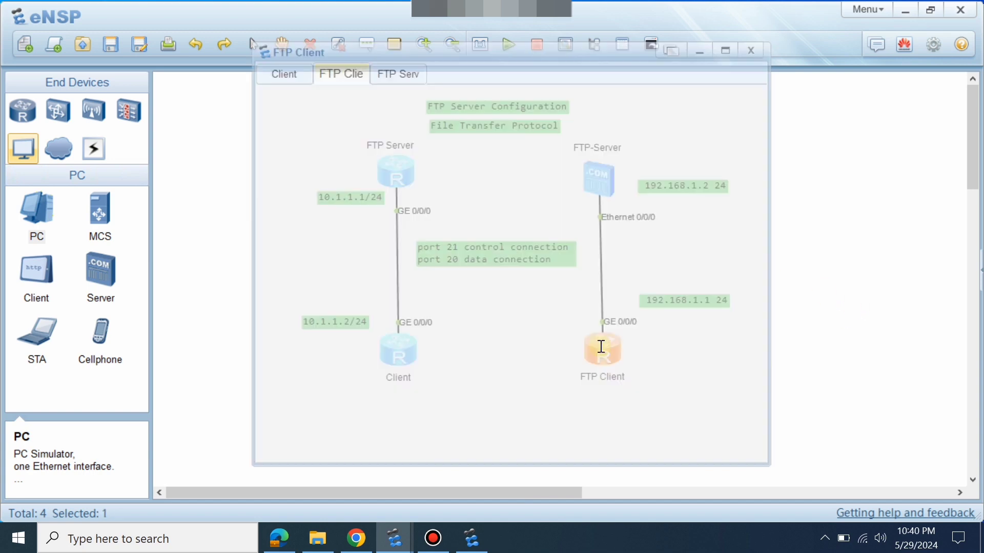
# Send get q, which fails with error 450, then quit FTP with 221 Goodbye.
pyautogui.write('q')
pyautogui.press('Return')
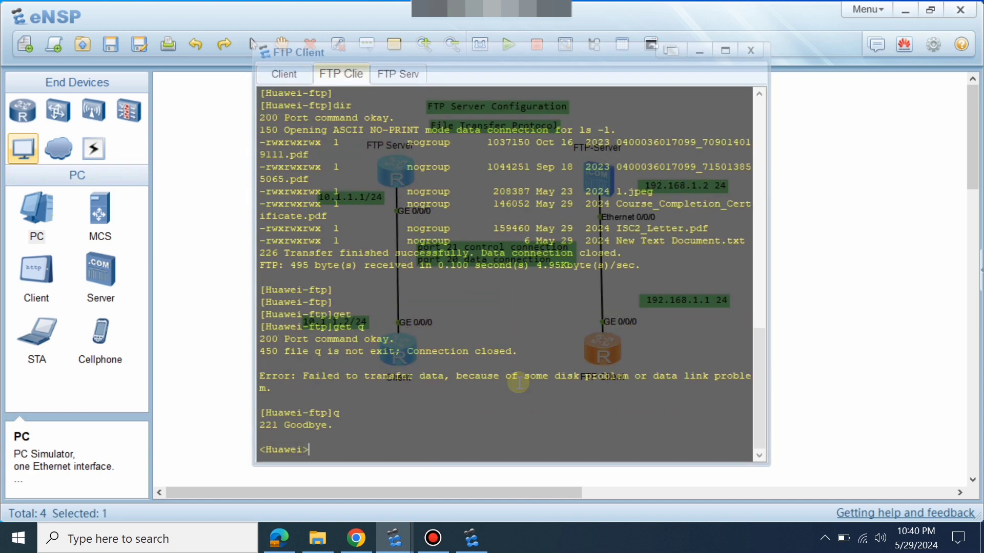
pyautogui.press('Return')
pyautogui.write('q')
pyautogui.press('Return')
pyautogui.press('Return')
pyautogui.press('Return')
pyautogui.press('Return')
pyautogui.press('Return')
# Rename the device to Router with sysname in system view, then return to user view.
pyautogui.write('sys')
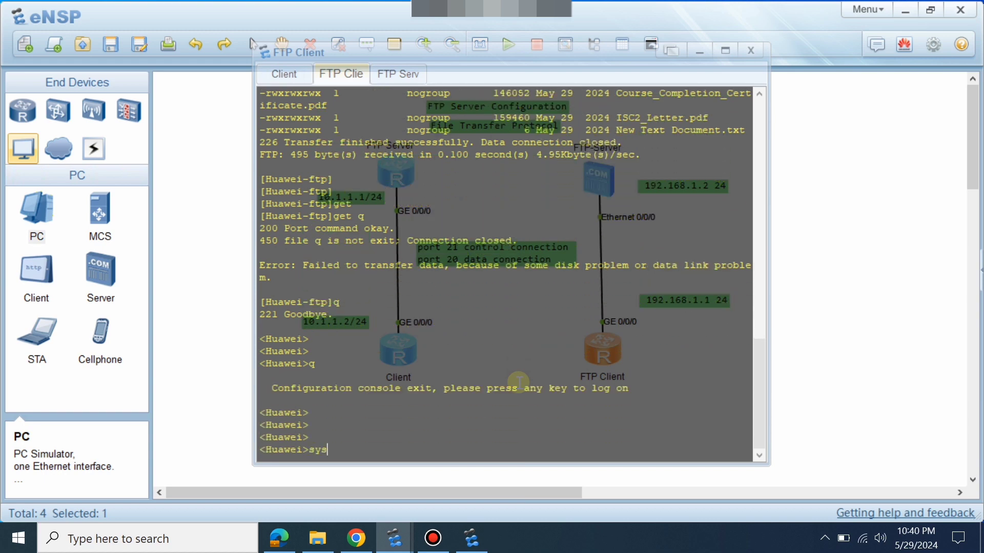
pyautogui.press('Return')
pyautogui.write('sys')
pyautogui.press('Tab')
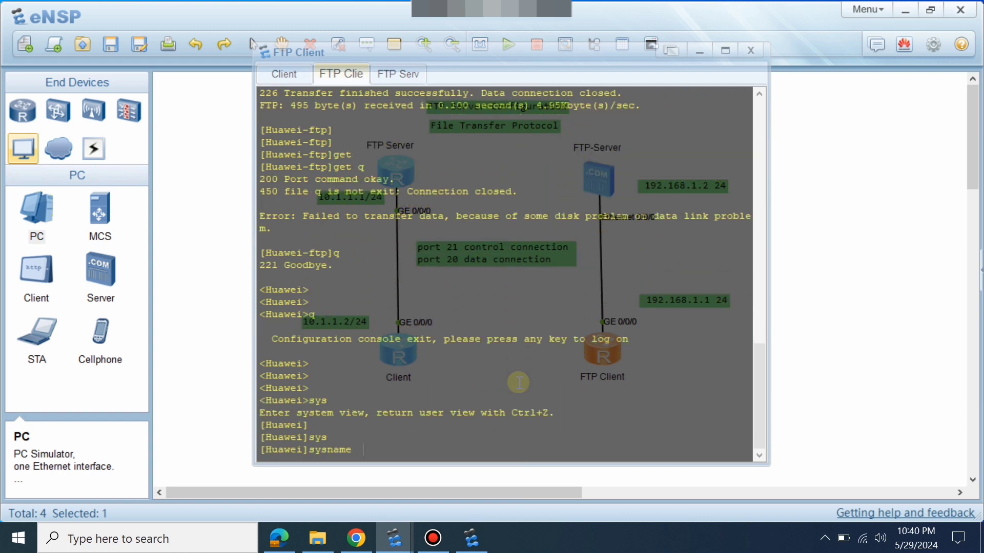
pyautogui.write('Router')
pyautogui.press('Return')
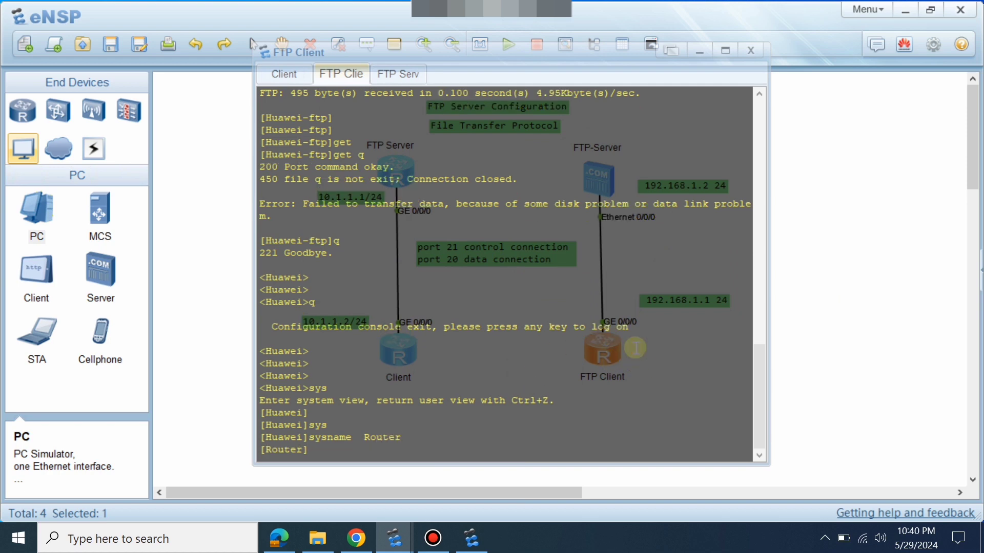
pyautogui.press('Return')
pyautogui.press('Return')
pyautogui.press('Return')
pyautogui.press('Return')
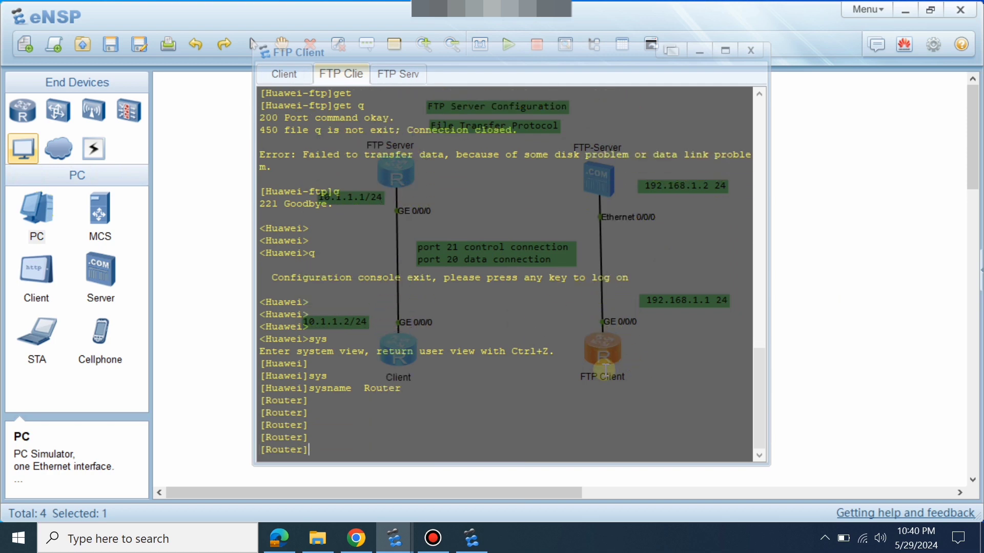
pyautogui.write('q')
pyautogui.press('Return')
# List the router's flash contents with dir.
pyautogui.write('dir')
pyautogui.press('Return')
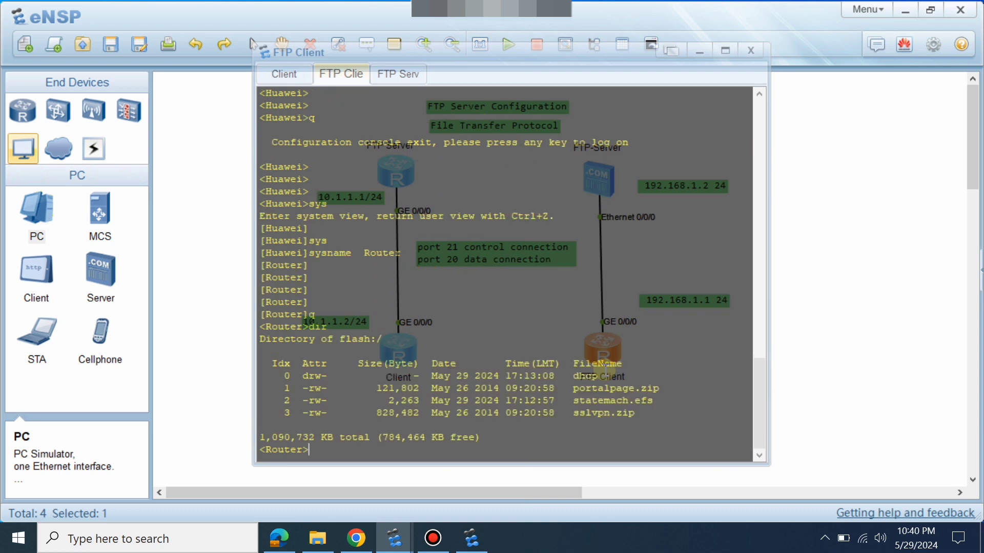
pyautogui.press('Return')
pyautogui.press('Return')
pyautogui.press('Return')
pyautogui.moveTo(672, 369); pyautogui.dragTo(449, 330)
pyautogui.click(449, 330)
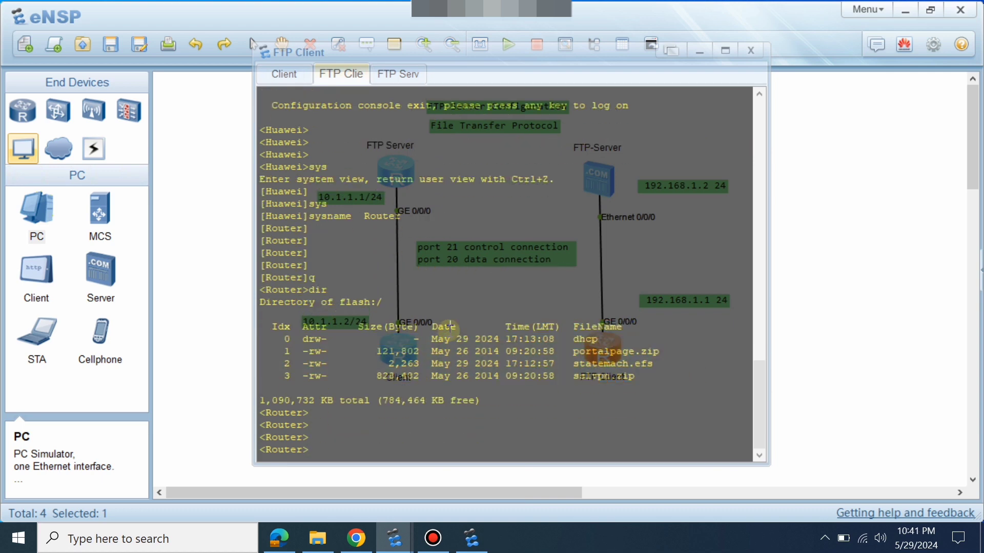
# Save the configuration, confirming with y, and verify vrpcfg.zip appears in flash.
pyautogui.write('sav')
pyautogui.press('Tab')
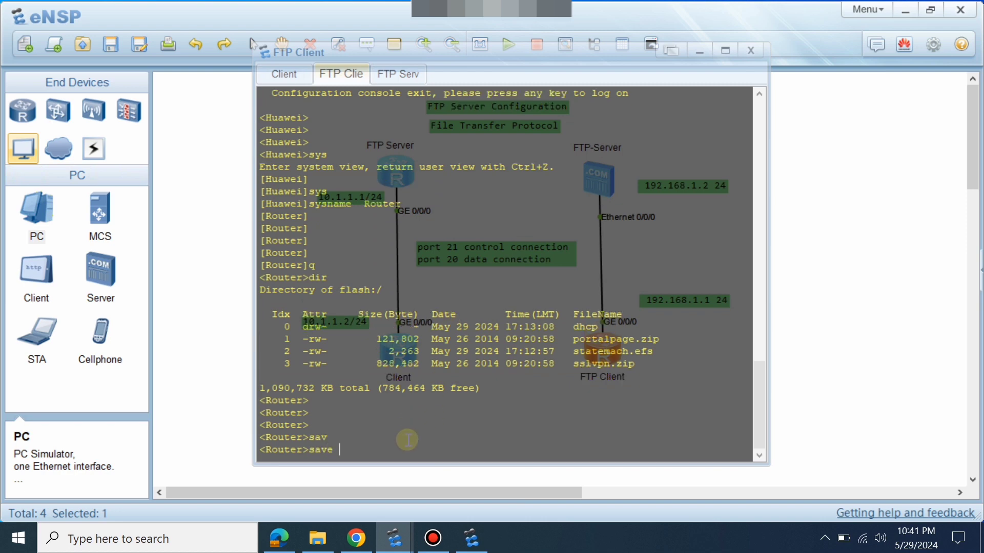
pyautogui.press('Return')
pyautogui.write('y')
pyautogui.press('Return')
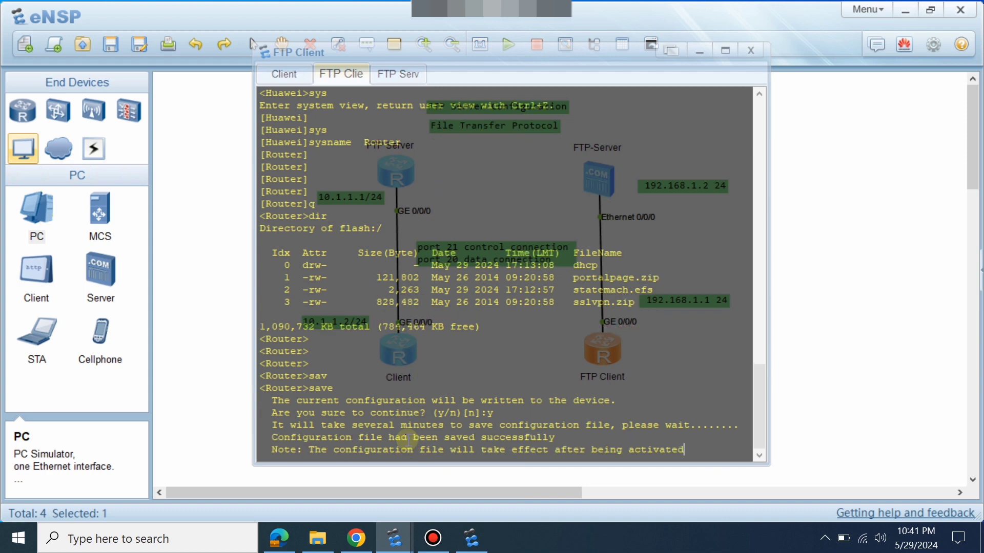
pyautogui.press('Return')
pyautogui.press('Return')
pyautogui.press('Return')
pyautogui.press('Return')
pyautogui.press('Return')
pyautogui.press('Return')
pyautogui.press('Return')
pyautogui.press('Return')
pyautogui.press('Return')
pyautogui.press('Return')
pyautogui.press('Return')
pyautogui.press('Return')
pyautogui.press('Return')
pyautogui.press('Return')
pyautogui.press('Return')
pyautogui.press('Return')
pyautogui.press('Return')
pyautogui.write('dir')
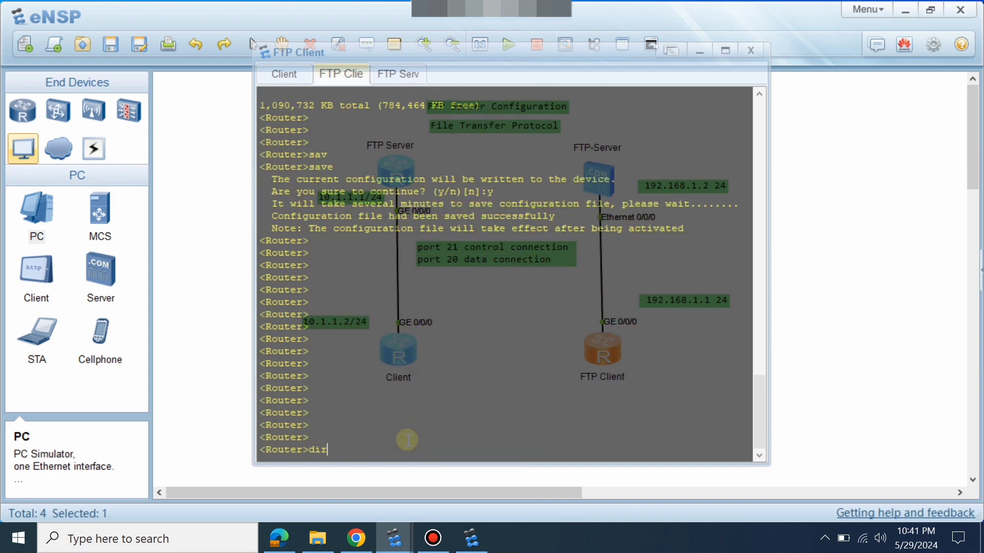
pyautogui.press('Return')
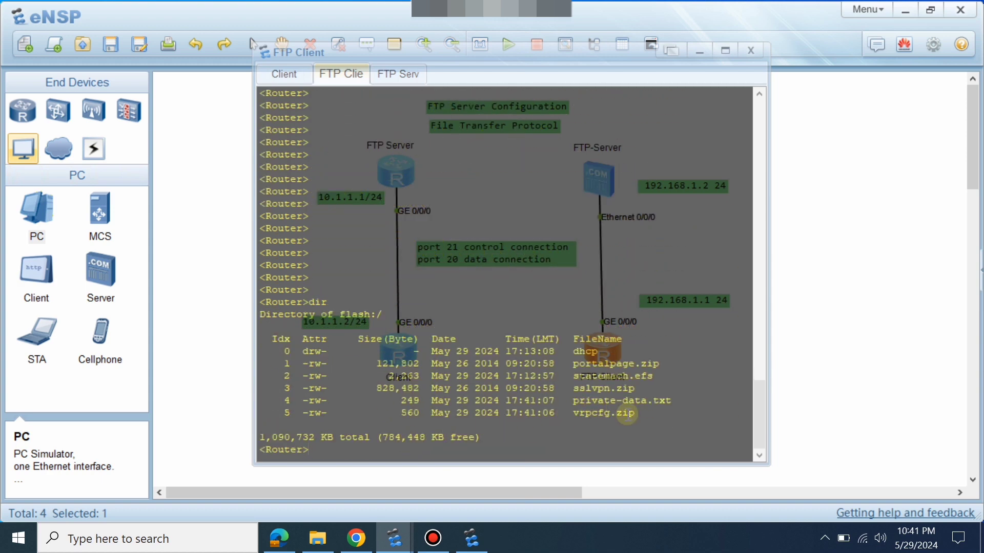
pyautogui.press('Return')
pyautogui.press('Return')
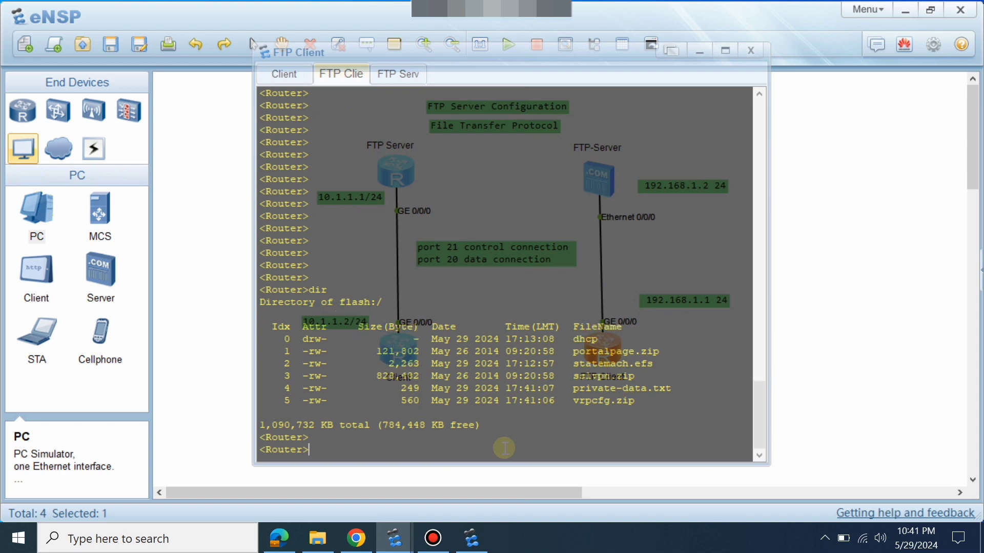
# Open an FTP session to 192.168.1.2, log in, and list the server files.
pyautogui.press('Tab')
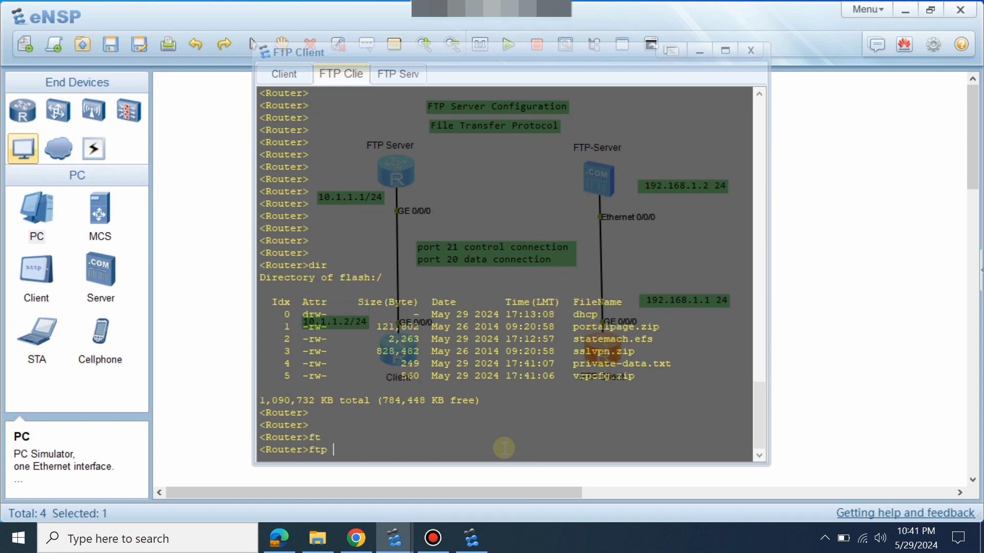
pyautogui.write('192.168.1.2')
pyautogui.press('Return')
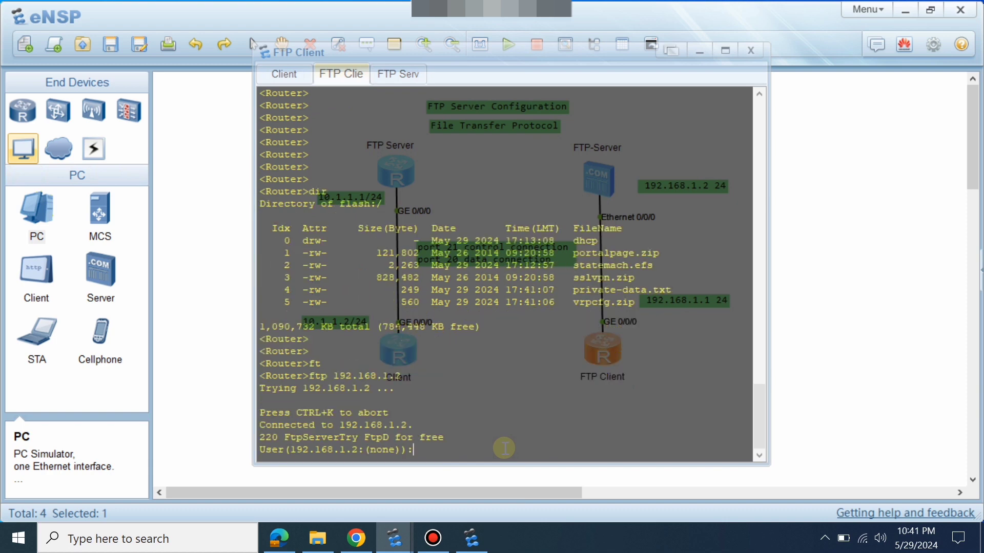
pyautogui.press('Return')
pyautogui.press('Return')
pyautogui.press('Return')
pyautogui.press('Return')
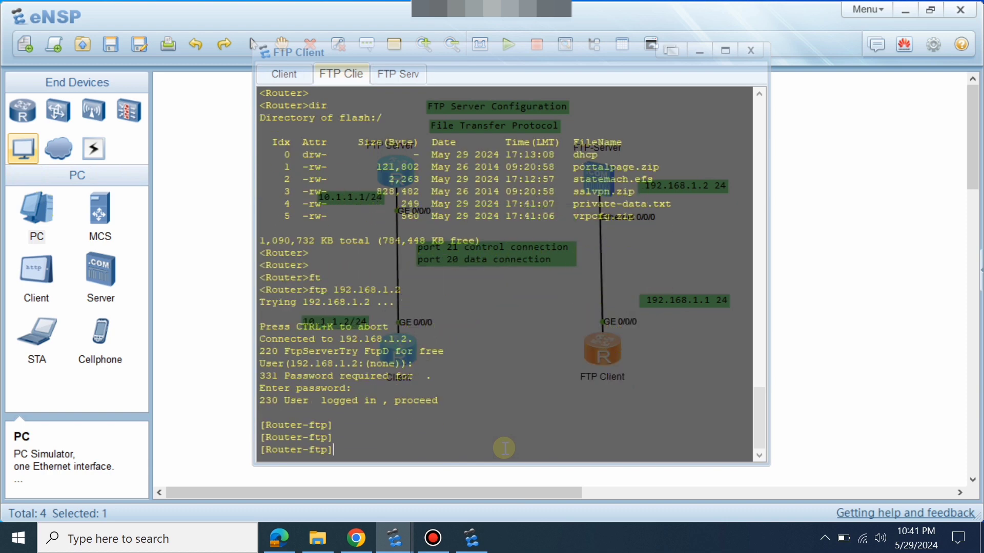
pyautogui.write('dir')
pyautogui.press('Return')
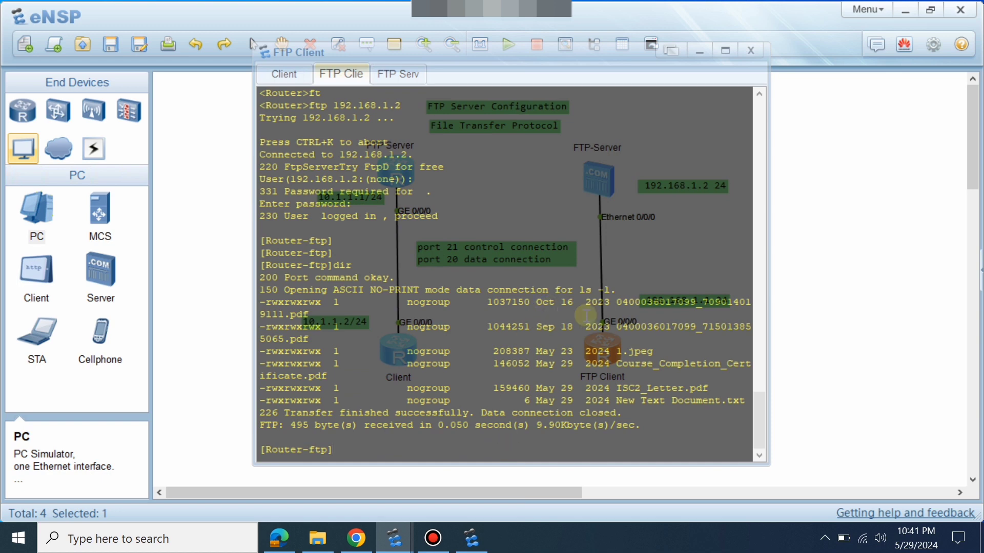
# Download 1.jpeg with get, receiving 208387 bytes.
pyautogui.moveTo(616, 352); pyautogui.dragTo(660, 351)
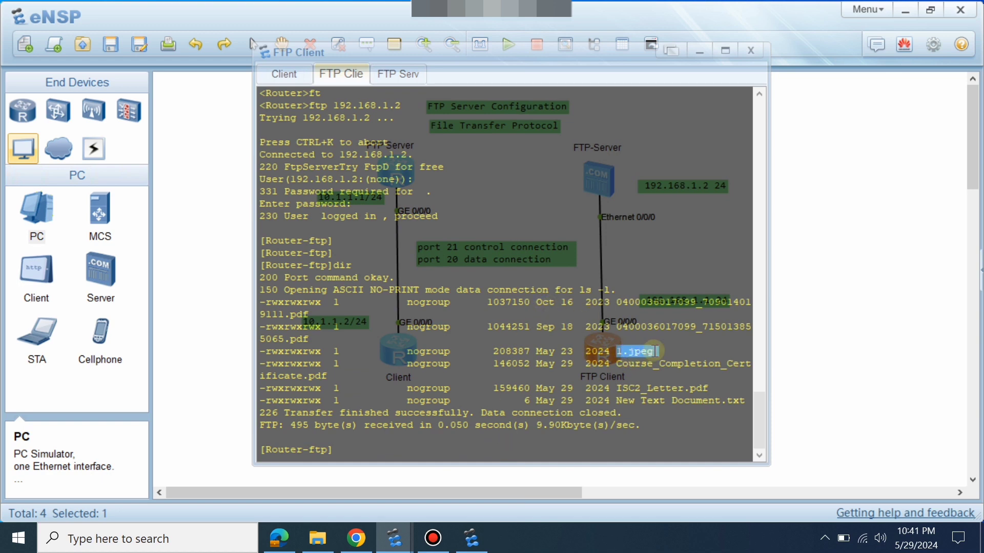
pyautogui.click(453, 450)
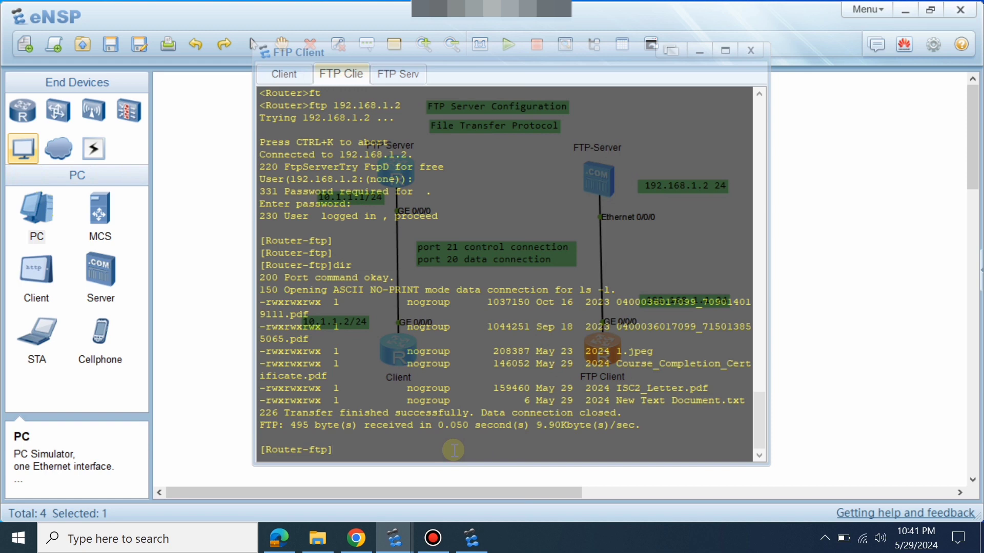
pyautogui.write('get')
pyautogui.rightClick(453, 450)
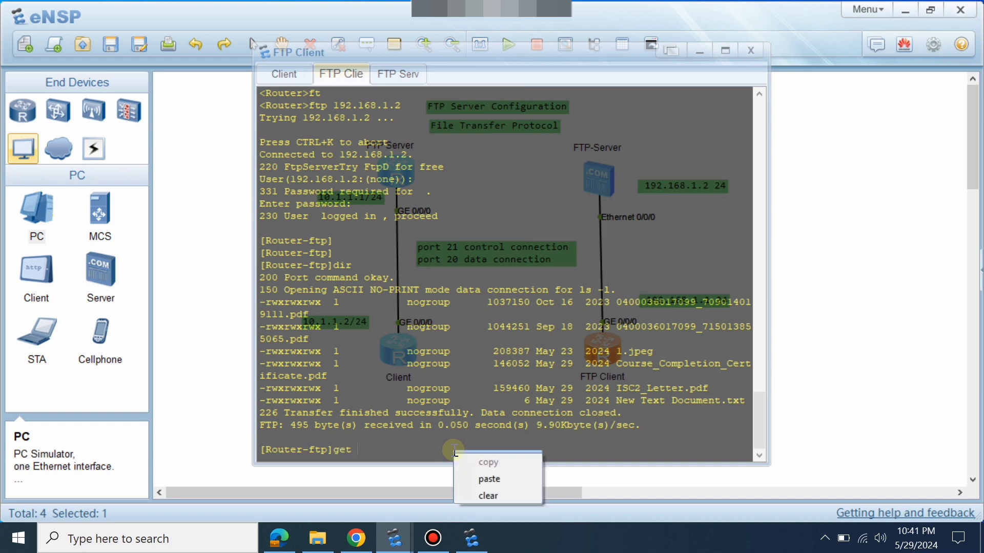
pyautogui.click(487, 481)
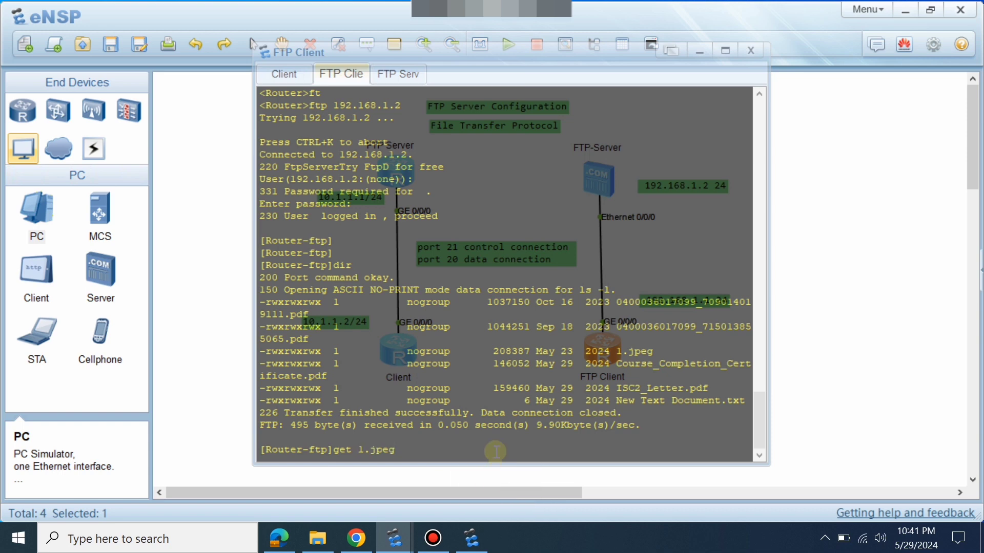
pyautogui.press('Return')
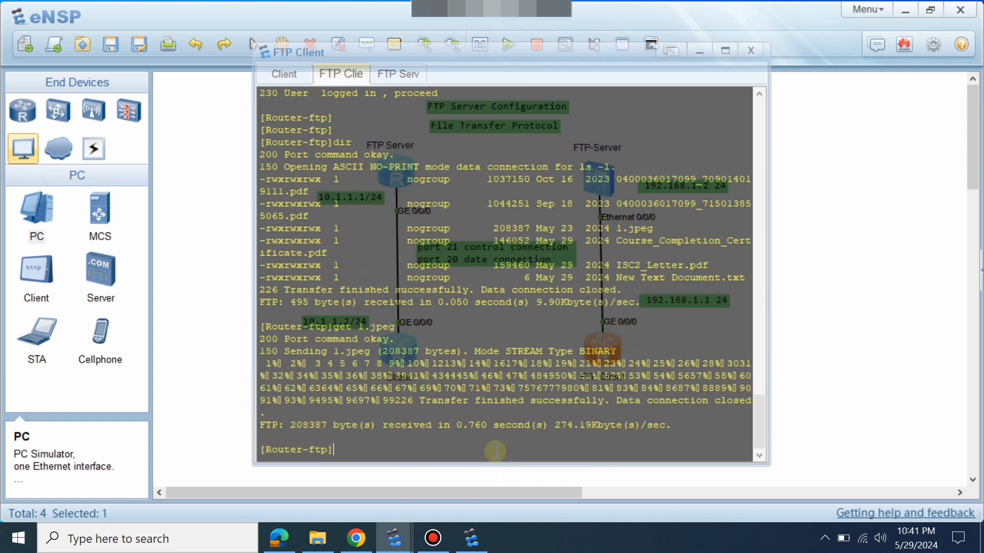
pyautogui.press('Return')
pyautogui.press('Return')
pyautogui.press('Return')
pyautogui.press('Return')
pyautogui.press('Return')
pyautogui.press('Return')
pyautogui.press('Return')
pyautogui.press('Return')
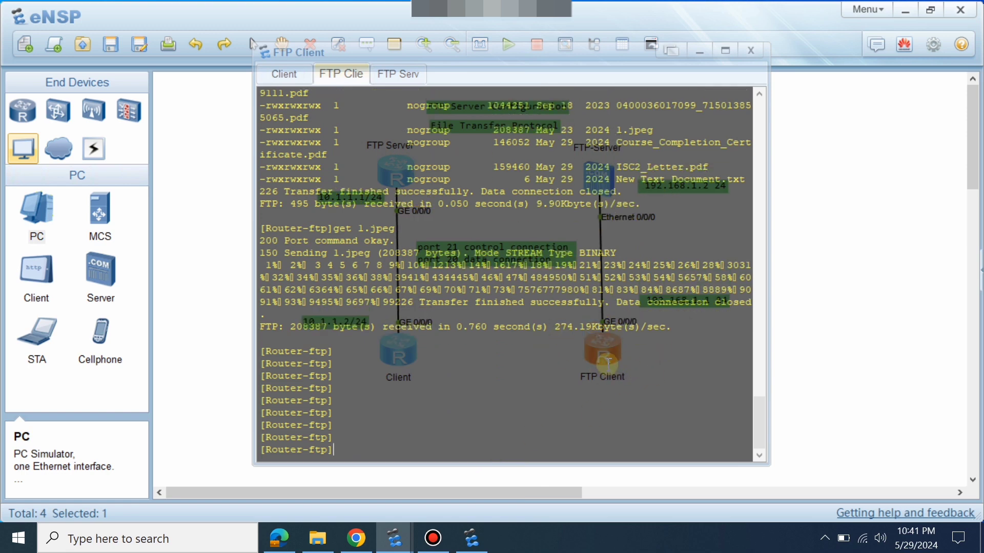
# Quit the FTP session and list flash to confirm 1.jpeg at 208,387 bytes.
pyautogui.write('q')
pyautogui.press('Return')
pyautogui.write('q')
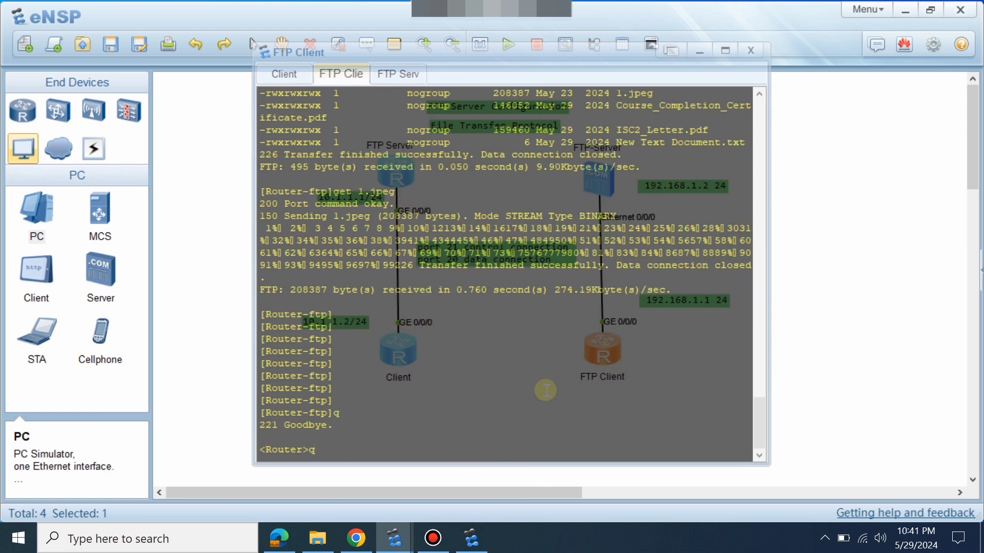
pyautogui.press('Return')
pyautogui.press('Return')
pyautogui.press('Return')
pyautogui.press('Return')
pyautogui.press('Return')
pyautogui.press('Return')
pyautogui.press('Return')
pyautogui.press('Return')
pyautogui.press('Return')
pyautogui.press('Return')
pyautogui.press('Return')
pyautogui.press('Return')
pyautogui.press('Return')
pyautogui.press('Return')
pyautogui.press('Return')
pyautogui.press('Return')
pyautogui.press('Return')
pyautogui.press('Return')
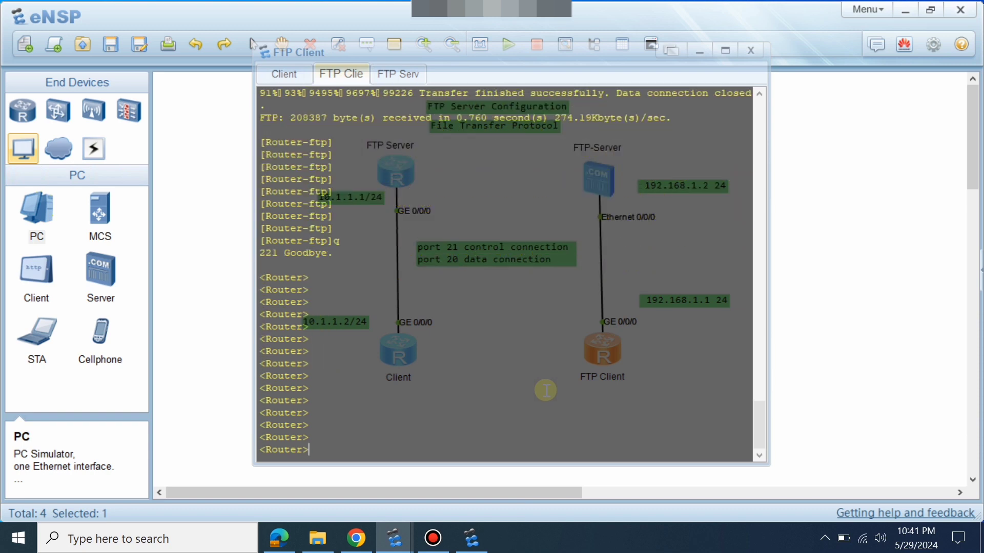
pyautogui.write('dir')
pyautogui.press('Return')
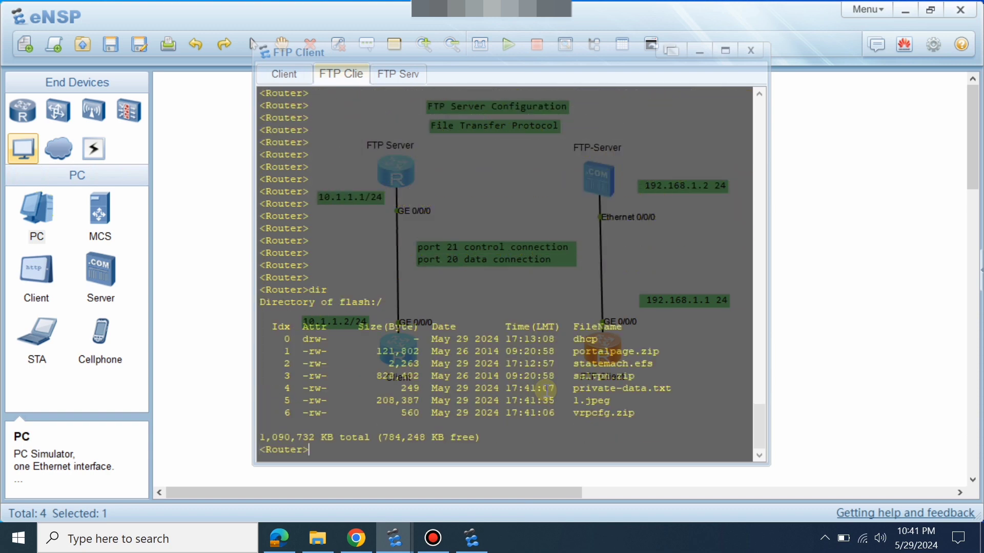
pyautogui.moveTo(611, 400); pyautogui.dragTo(372, 400)
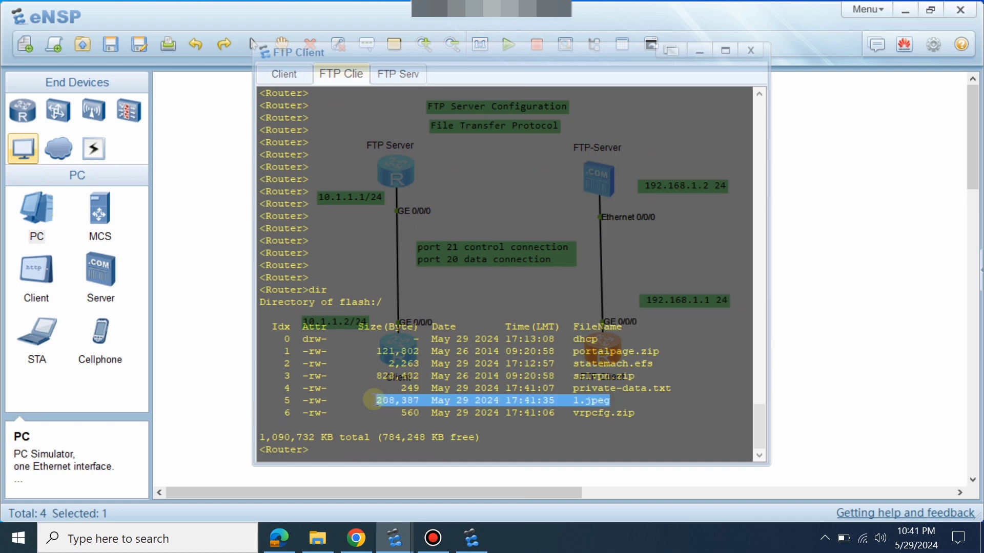
pyautogui.click(373, 401)
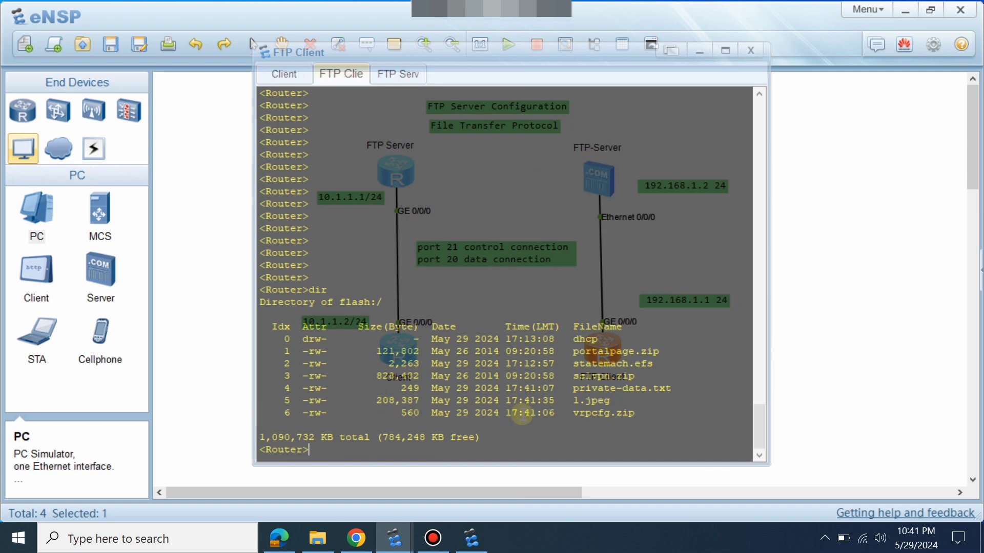
# Copy the file name vrpcfg.zip from the flash listing.
pyautogui.moveTo(634, 413); pyautogui.dragTo(573, 410)
pyautogui.rightClick(588, 405)
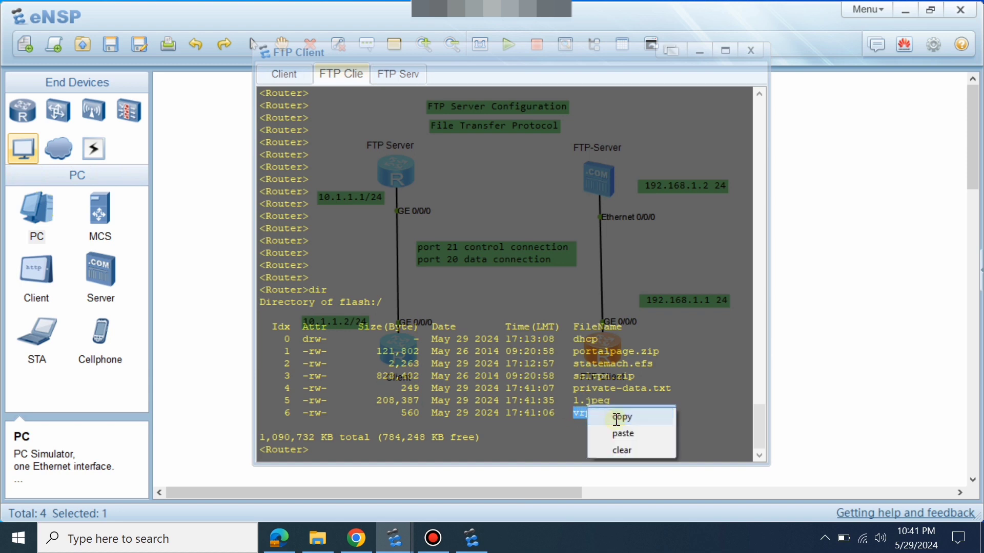
pyautogui.click(610, 415)
pyautogui.click(317, 538)
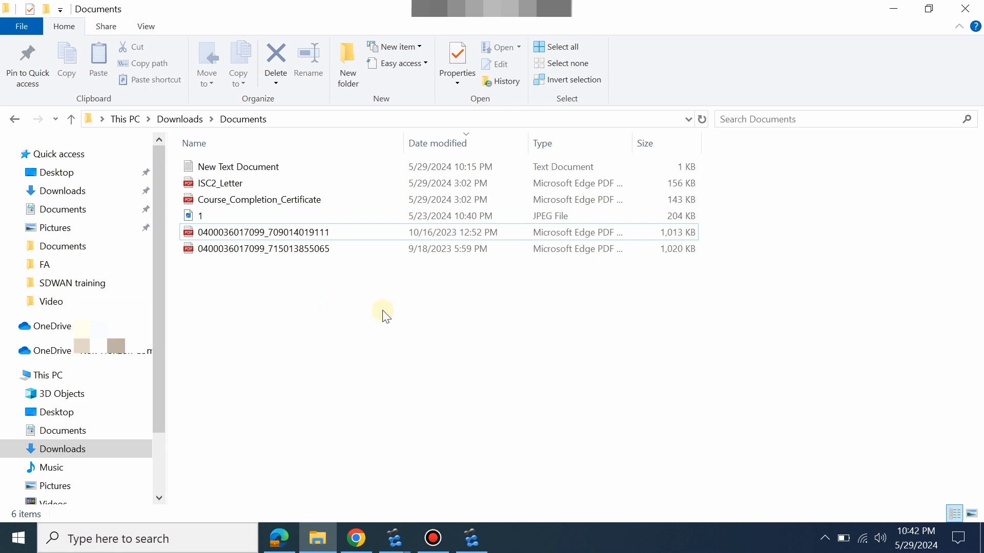
# Return from File Explorer to the router console showing 1.jpeg and vrpcfg.zip in flash.
pyautogui.click(315, 537)
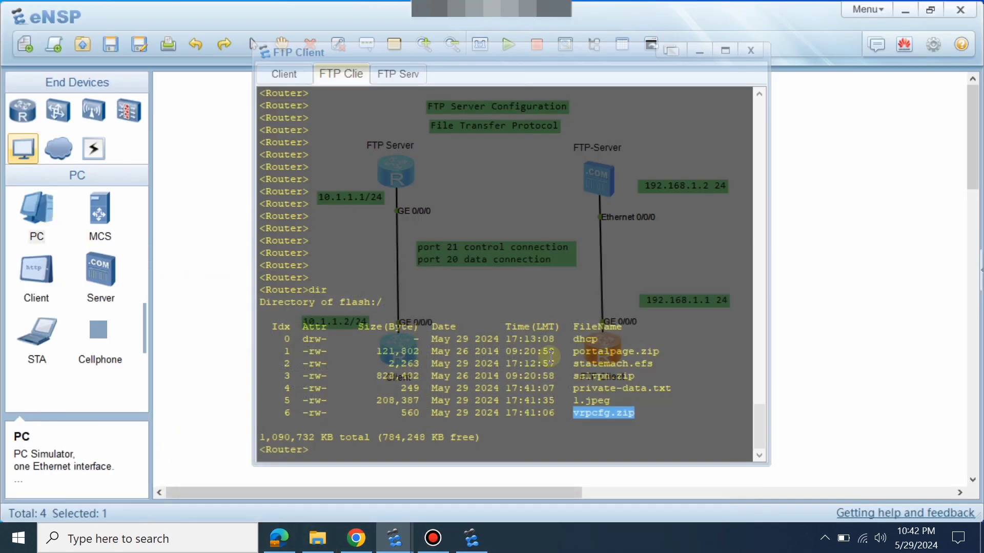
pyautogui.press('Return')
pyautogui.press('Return')
pyautogui.press('Return')
pyautogui.press('Return')
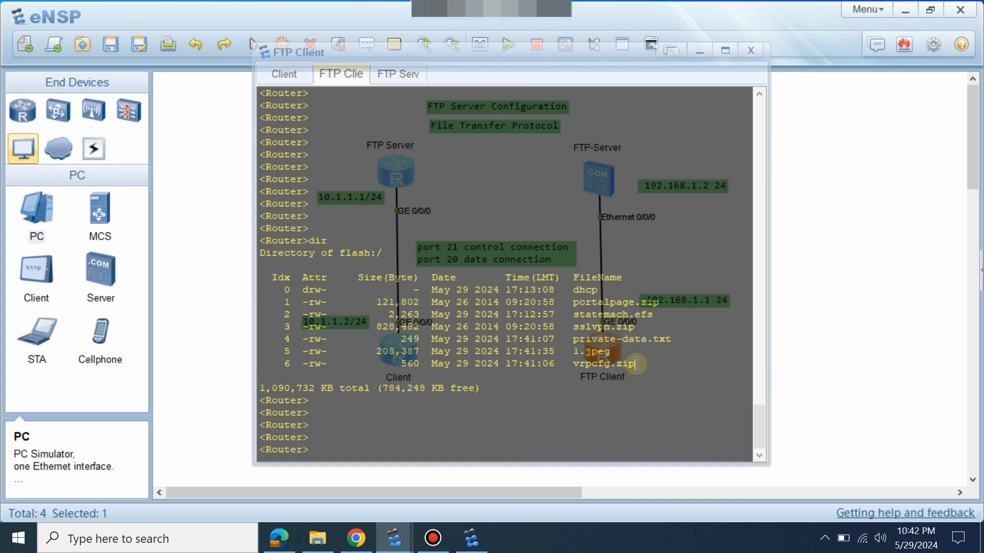
pyautogui.click(576, 364)
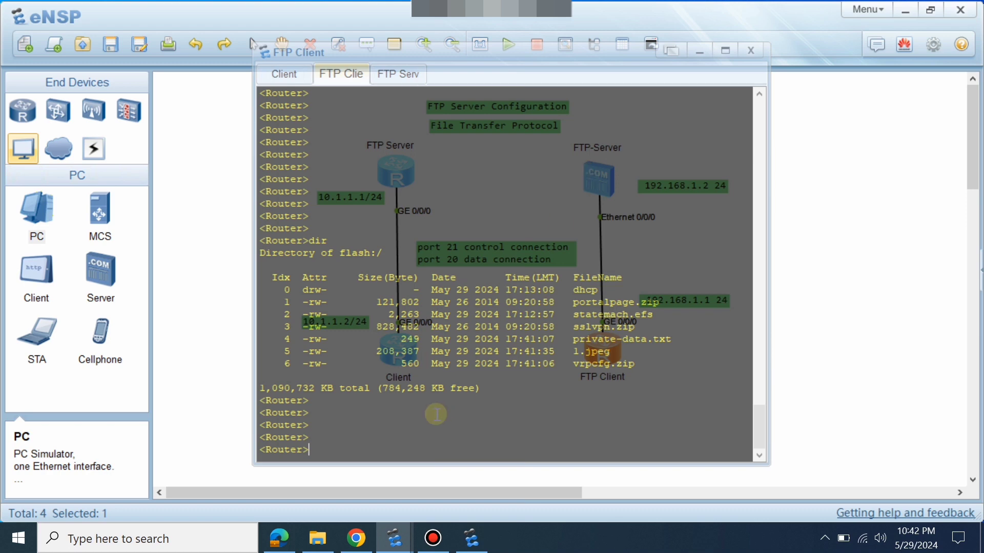
# Connect with ftp to the server at 192.168.1.2 and log in with the default credentials.
pyautogui.write('ft')
pyautogui.press('Tab')
pyautogui.write('192.')
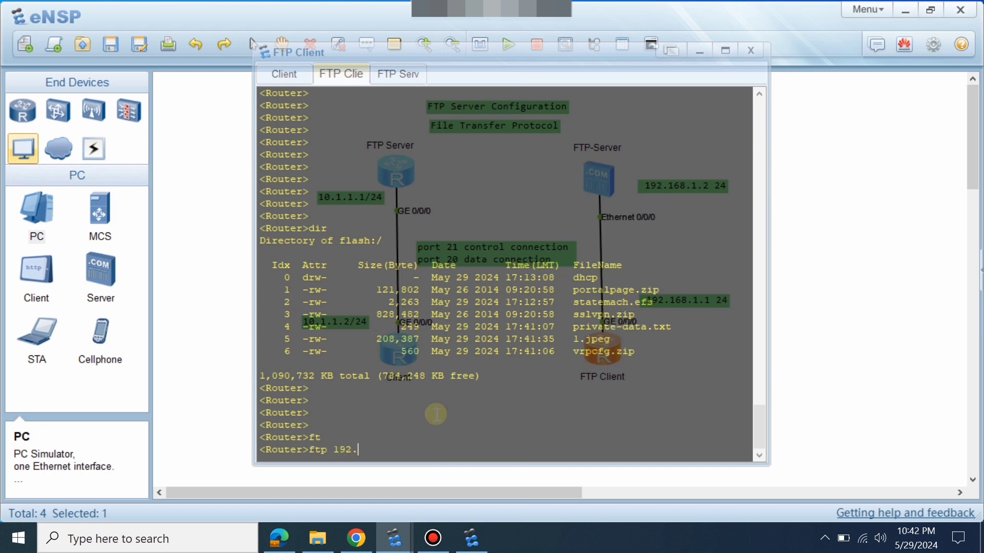
pyautogui.write('168.1.2')
pyautogui.press('Return')
pyautogui.press('Return')
pyautogui.press('Return')
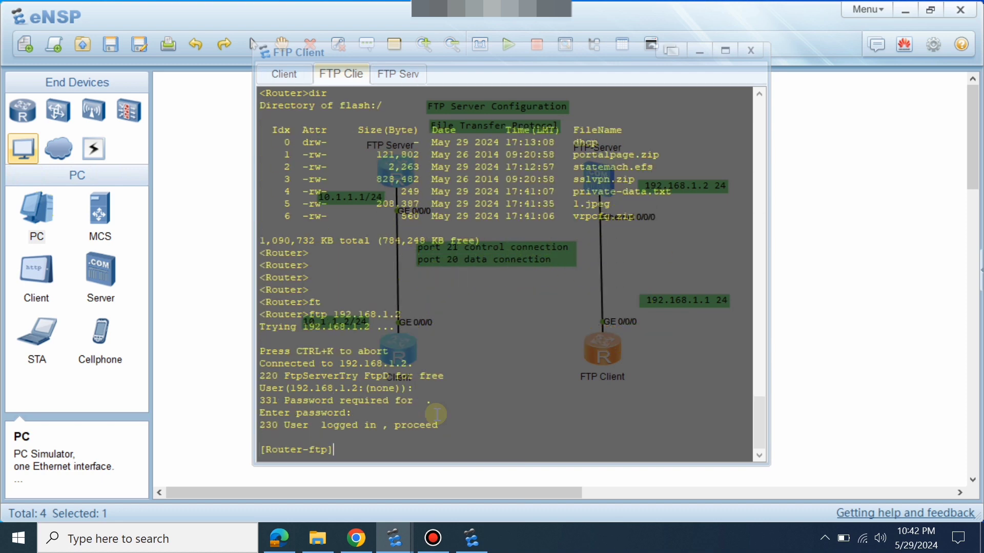
pyautogui.press('Return')
pyautogui.press('Return')
pyautogui.press('Return')
pyautogui.write('dir')
pyautogui.press('Return')
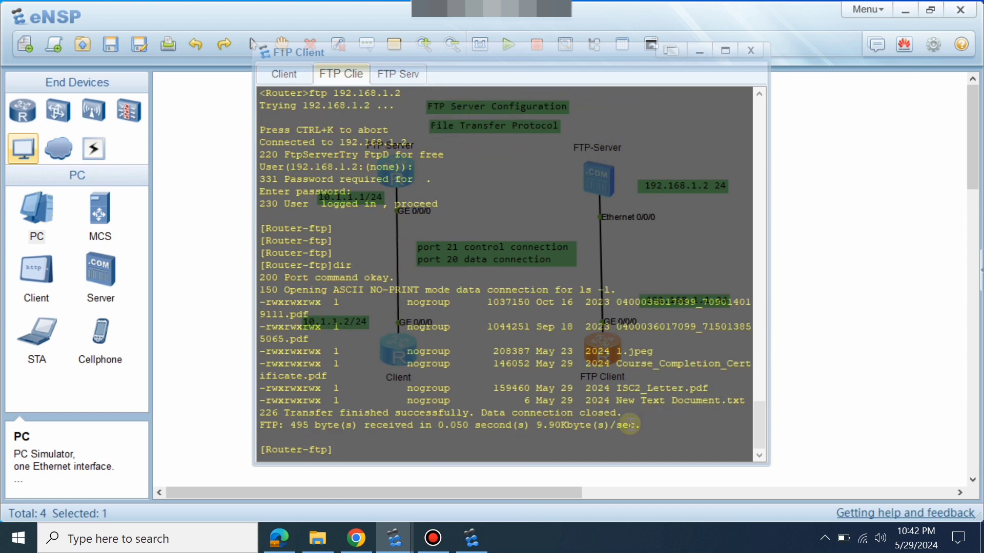
# Maximize the FTP Client terminal and relist the server's six files, reviewing the PDF and text entries.
pyautogui.click(728, 45)
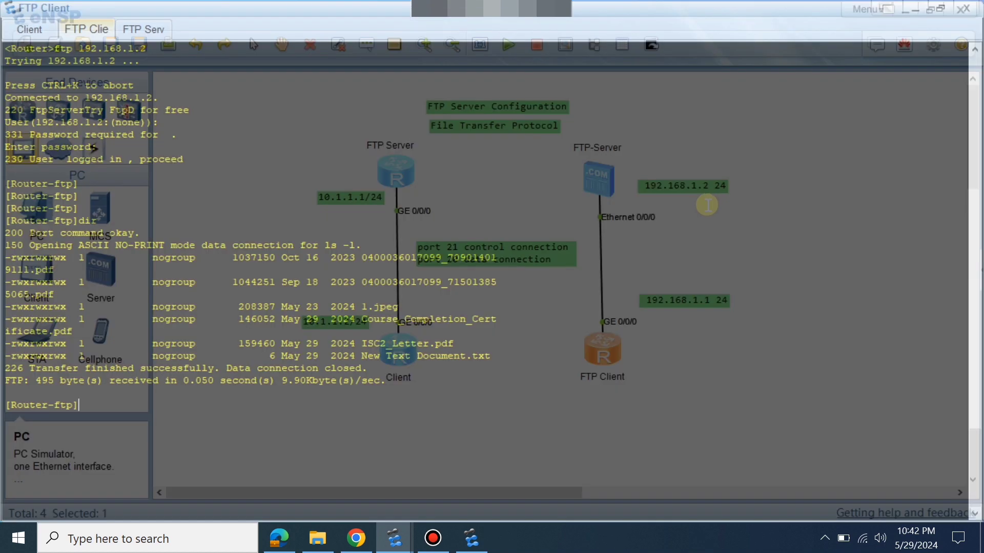
pyautogui.press('Return')
pyautogui.write('dir')
pyautogui.press('Return')
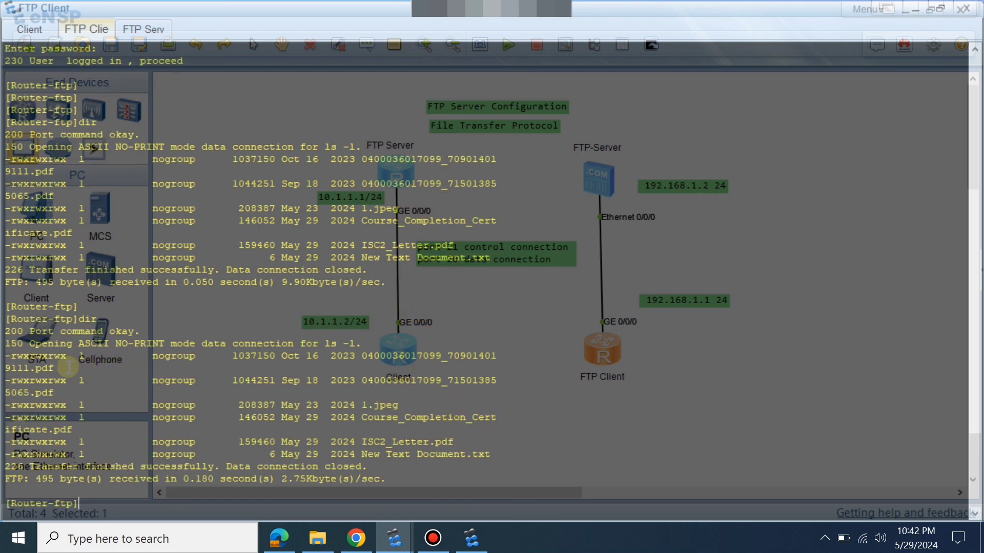
pyautogui.moveTo(55, 369); pyautogui.dragTo(4, 369)
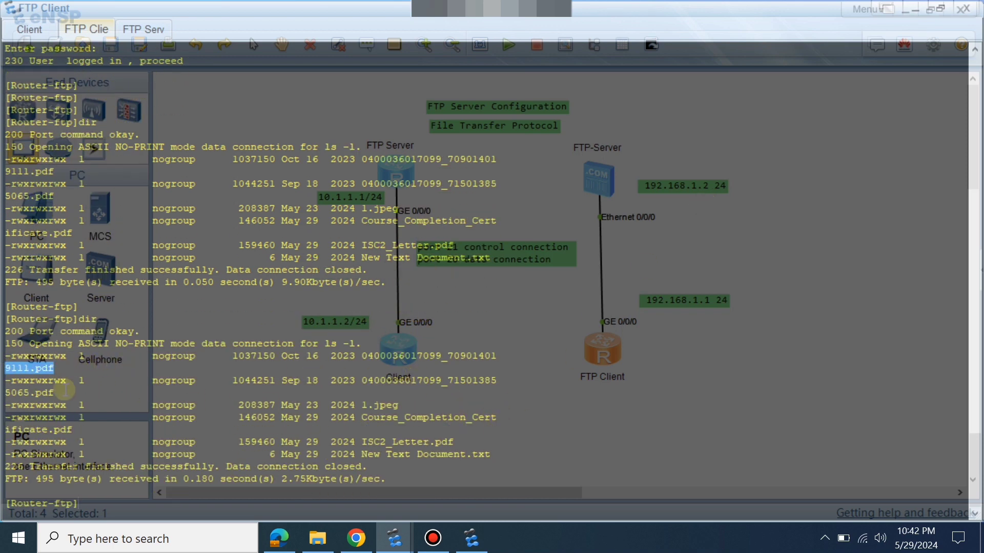
pyautogui.moveTo(55, 393); pyautogui.dragTo(4, 393)
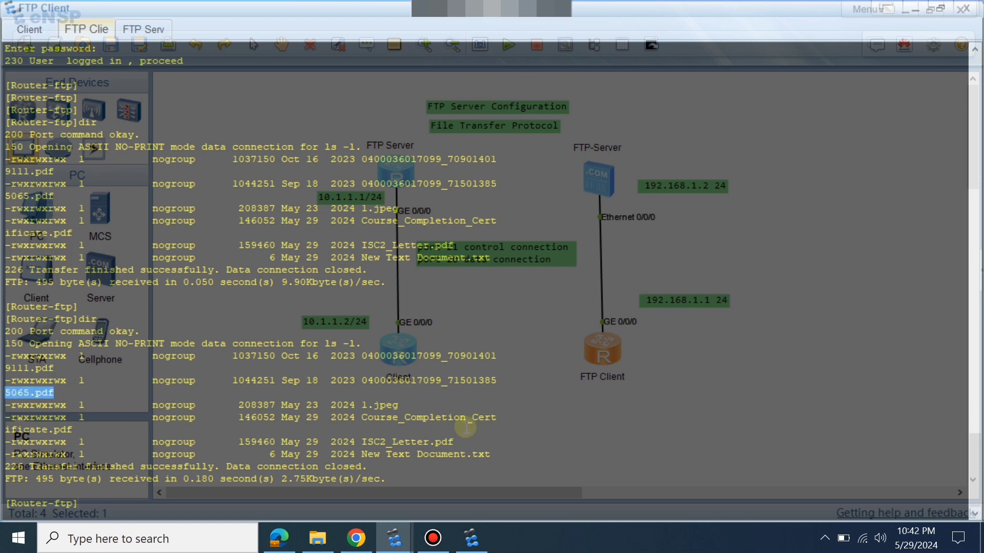
pyautogui.moveTo(72, 430); pyautogui.dragTo(3, 430)
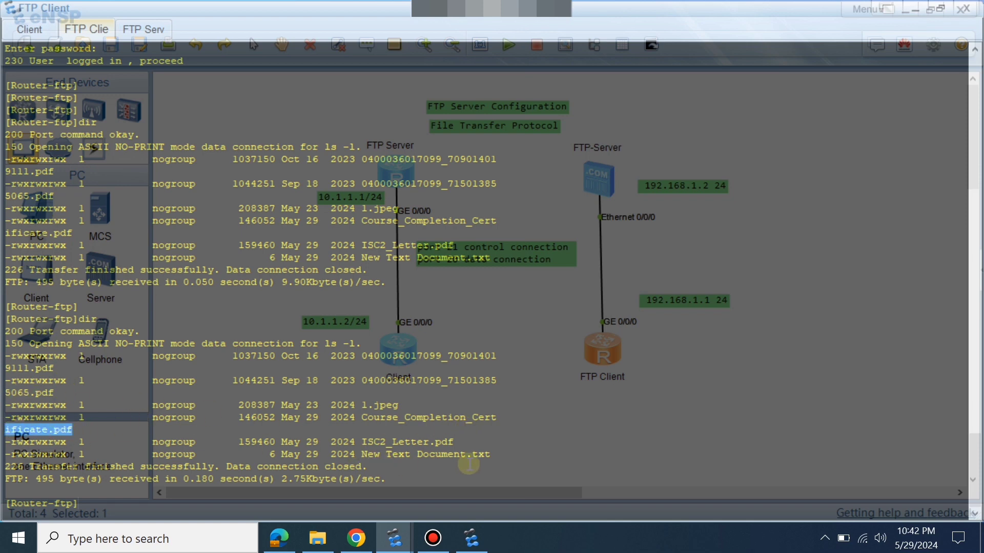
pyautogui.moveTo(490, 454); pyautogui.dragTo(441, 455)
pyautogui.click(469, 431)
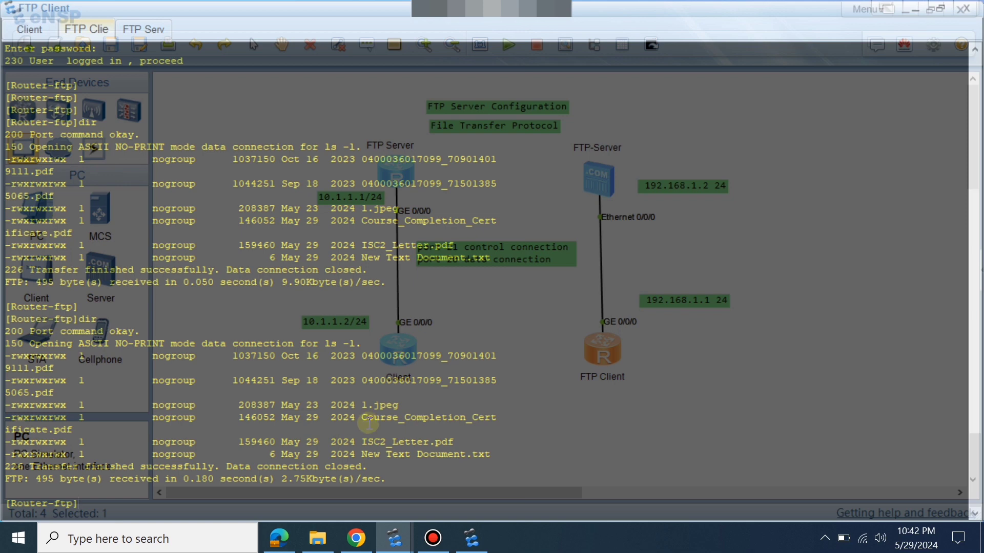
pyautogui.press('Return')
pyautogui.press('Return')
pyautogui.press('Return')
pyautogui.press('Return')
pyautogui.press('Return')
pyautogui.press('Return')
pyautogui.press('Return')
pyautogui.press('Return')
pyautogui.press('Return')
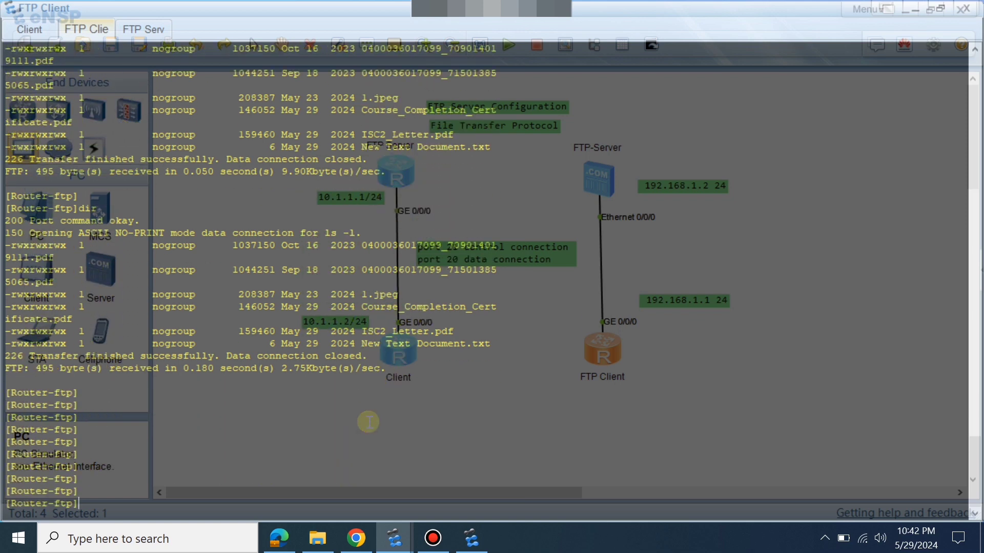
# Upload vrpcfg.zip to the FTP server with the put command.
pyautogui.write('put')
pyautogui.press('Tab')
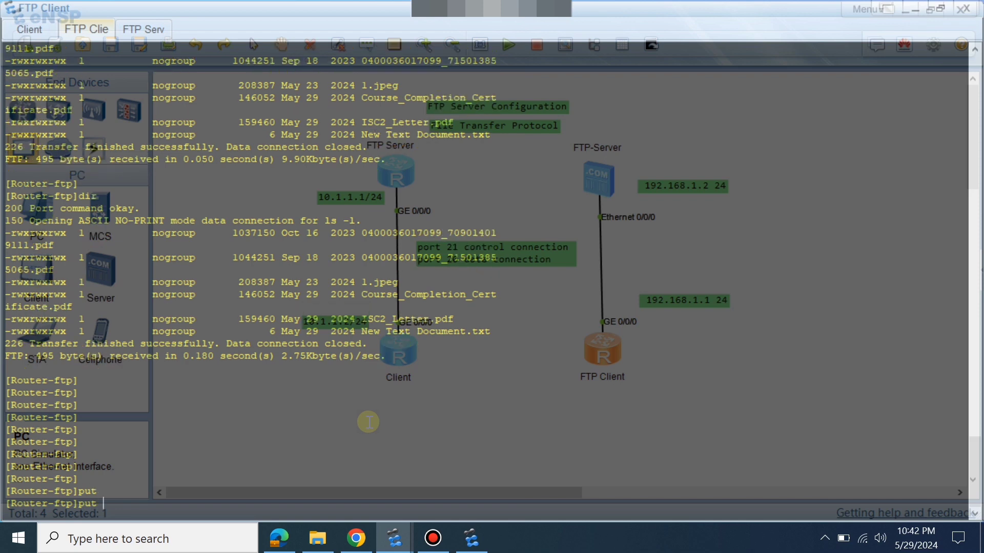
pyautogui.rightClick(368, 422)
pyautogui.click(418, 449)
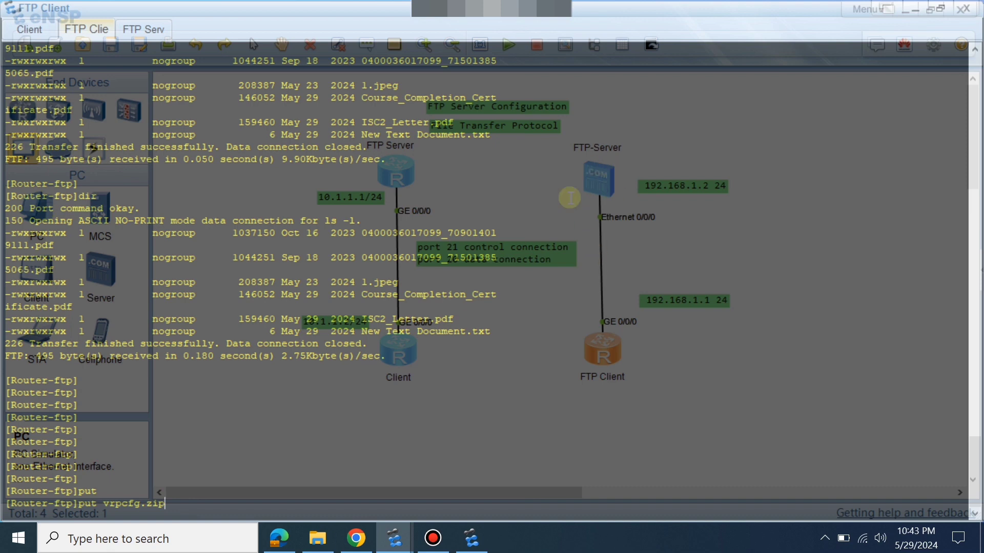
pyautogui.press('Return')
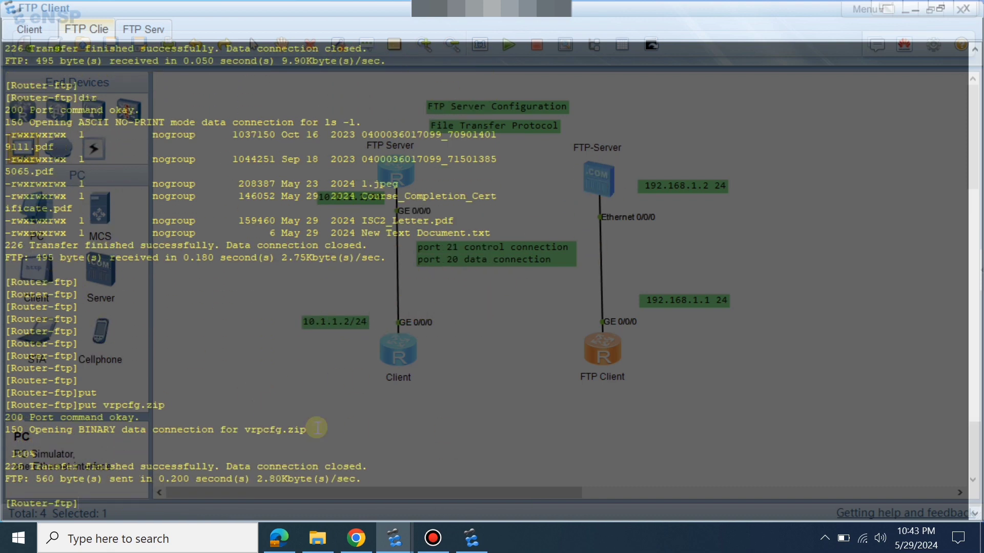
pyautogui.press('Return')
pyautogui.press('Return')
# Relist the server files to confirm the 560-byte vrpcfg.zip, then minimize the FTP Client console.
pyautogui.press('Return')
pyautogui.press('Return')
pyautogui.press('Return')
pyautogui.press('Return')
pyautogui.press('Return')
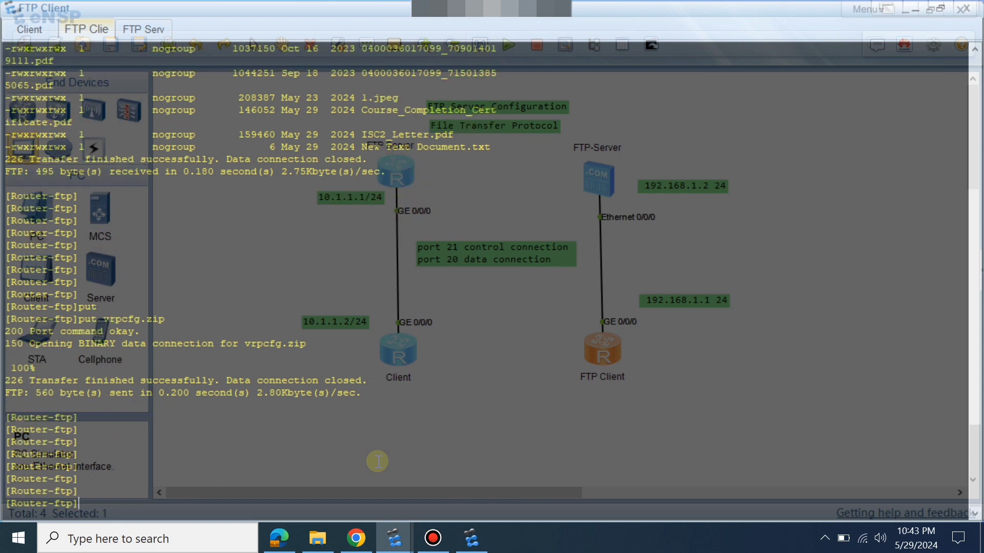
pyautogui.write('dir')
pyautogui.press('Return')
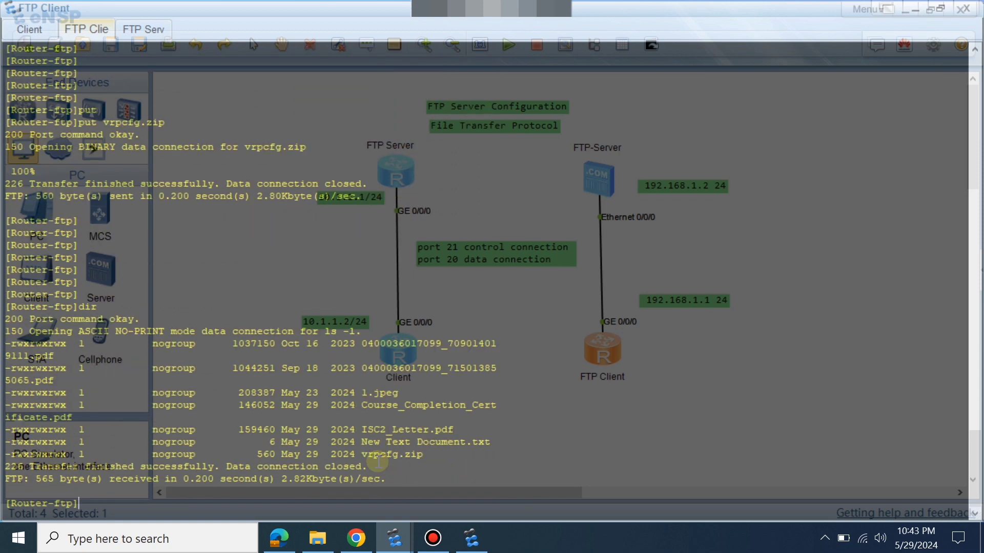
pyautogui.moveTo(439, 454); pyautogui.dragTo(312, 454)
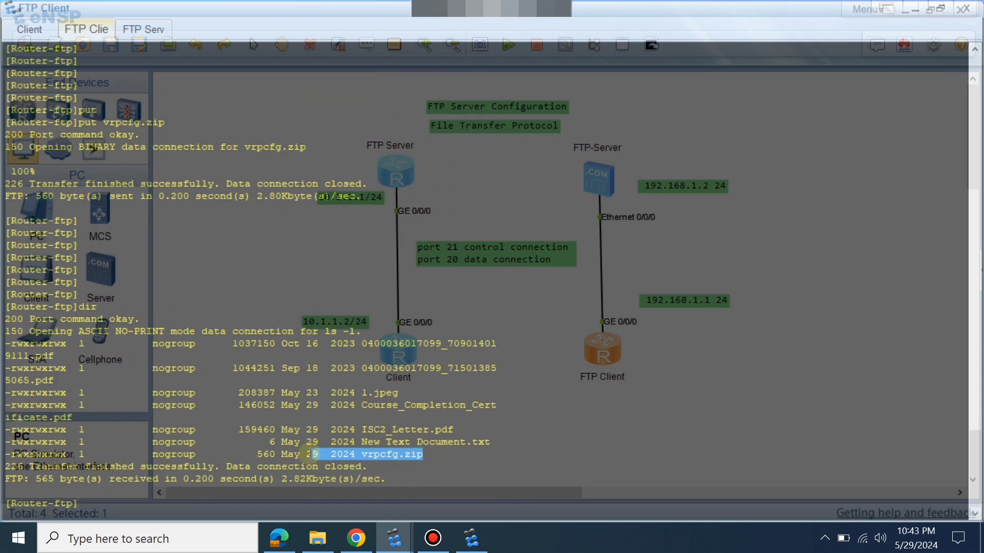
pyautogui.click(920, 9)
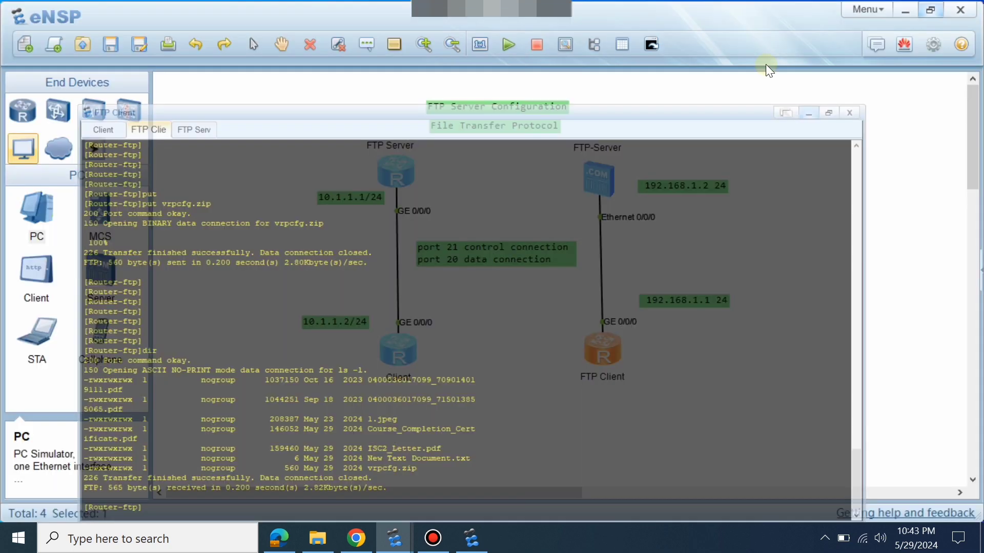
pyautogui.hotkey('alt', 'Tab')
# Refresh the Documents folder to confirm vrpcfg shows as a 1 KB ZIP archive, then return to eNSP.
pyautogui.rightClick(506, 397)
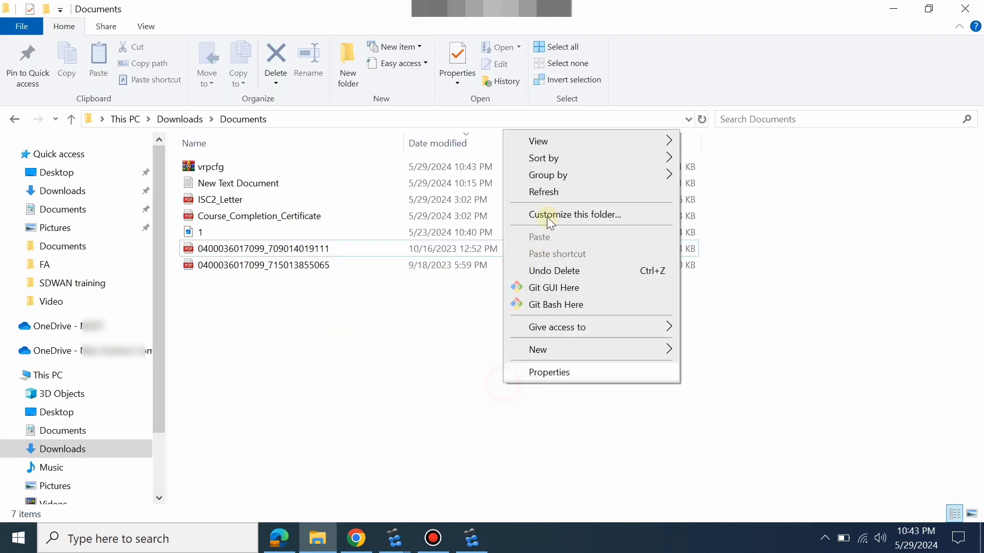
pyautogui.click(555, 192)
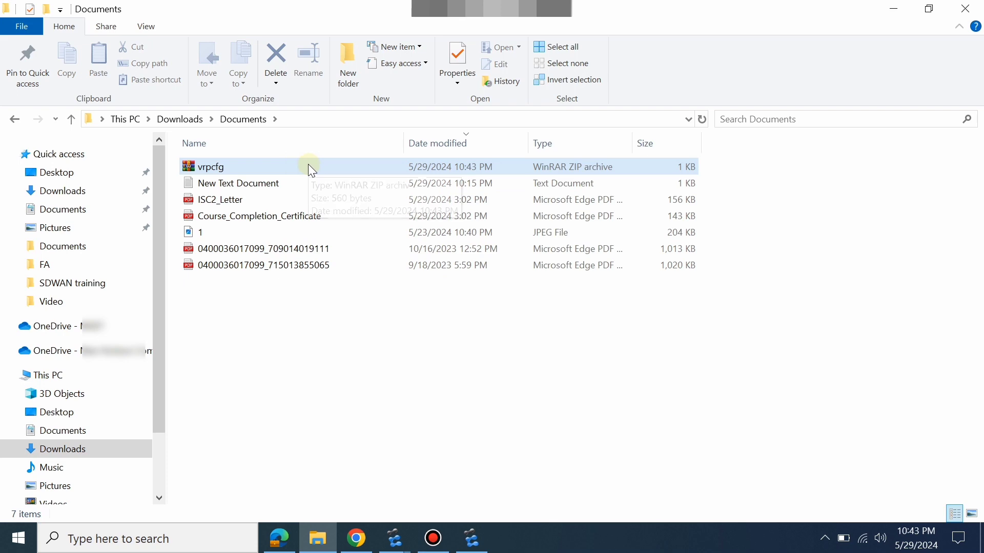
pyautogui.hotkey('alt', 'Tab')
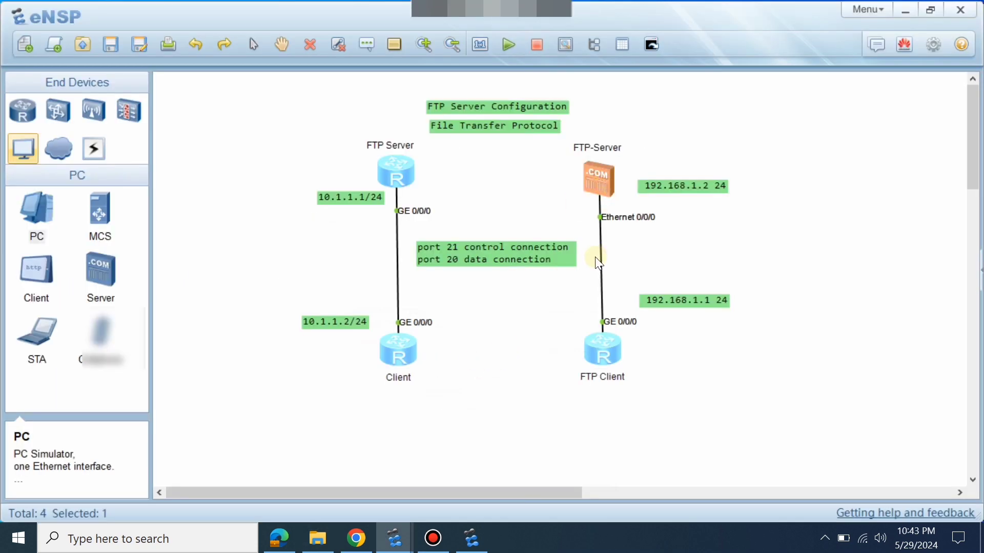
# Open the FTP Client console, list the server files, and copy the name ISC2_Letter.pdf.
pyautogui.doubleClick(595, 354)
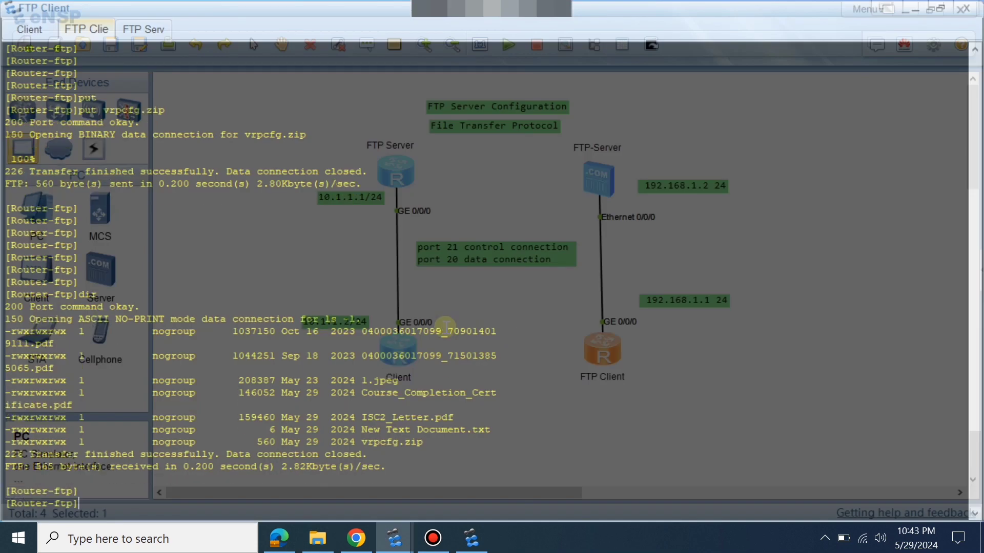
pyautogui.press('Return')
pyautogui.write('dir')
pyautogui.press('Return')
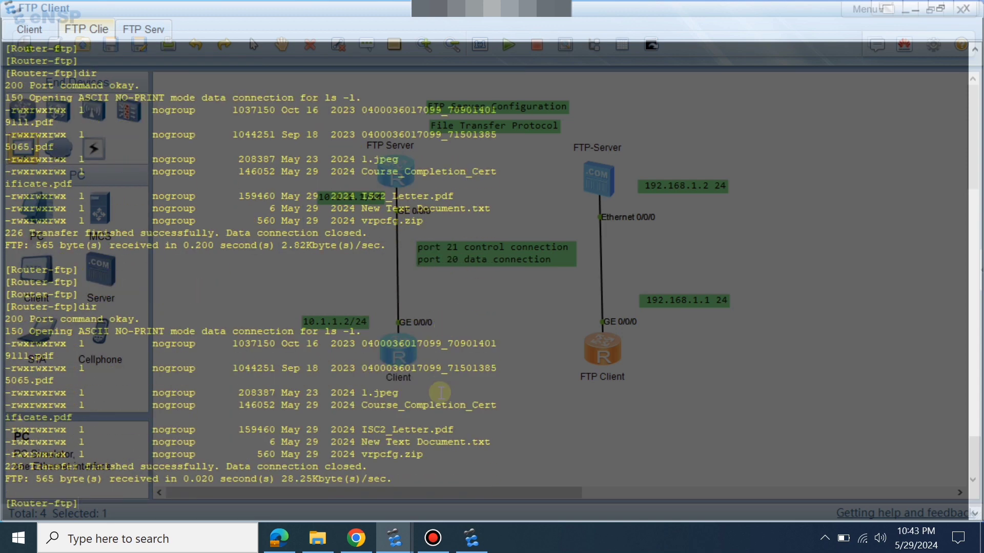
pyautogui.moveTo(379, 482); pyautogui.dragTo(110, 405)
pyautogui.moveTo(423, 455); pyautogui.dragTo(246, 454)
pyautogui.click(405, 435)
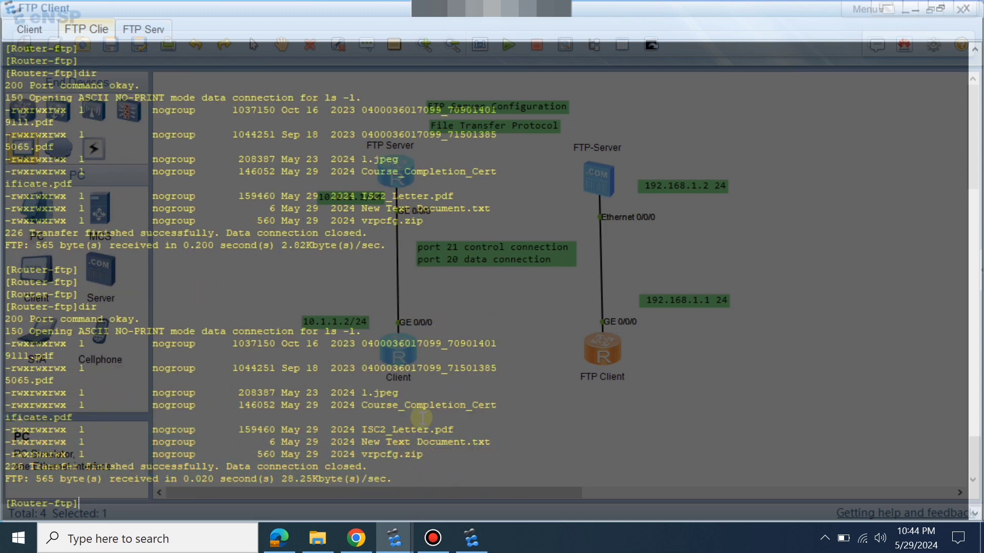
pyautogui.moveTo(361, 430); pyautogui.dragTo(459, 428)
pyautogui.hotkey('ctrl', 'c')
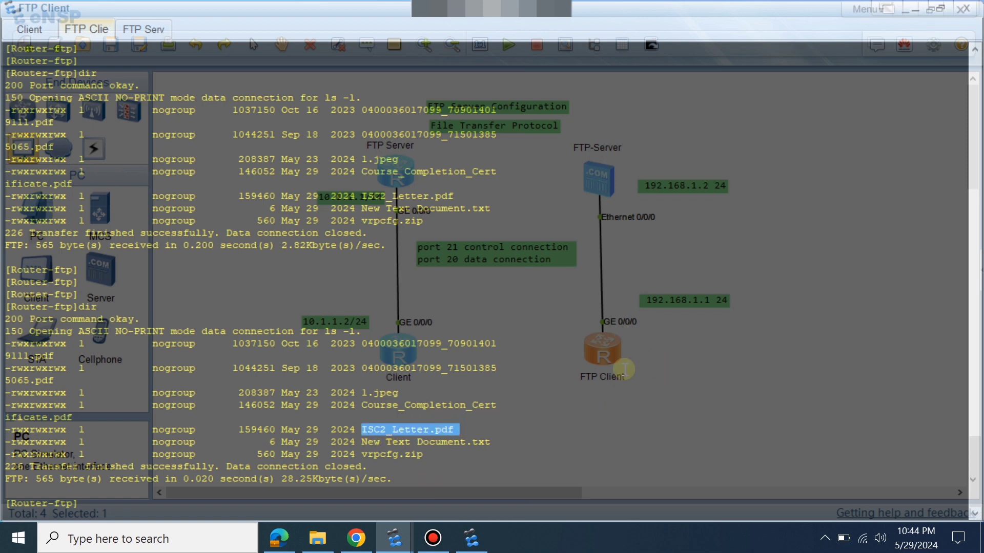
# Download ISC2_Letter.pdf with get, then quit the FTP session with q.
pyautogui.press('Return')
pyautogui.press('Return')
pyautogui.press('Return')
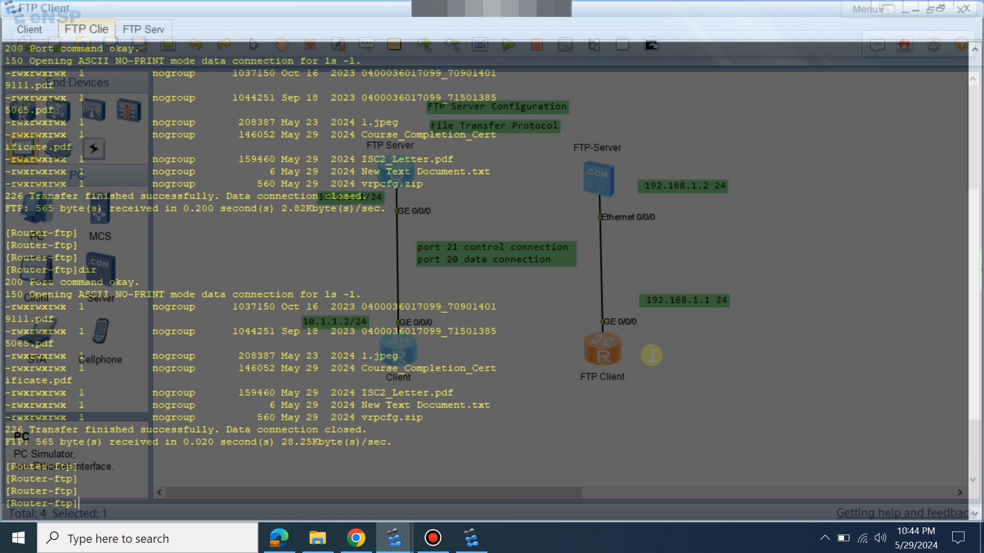
pyautogui.write('get')
pyautogui.rightClick(651, 355)
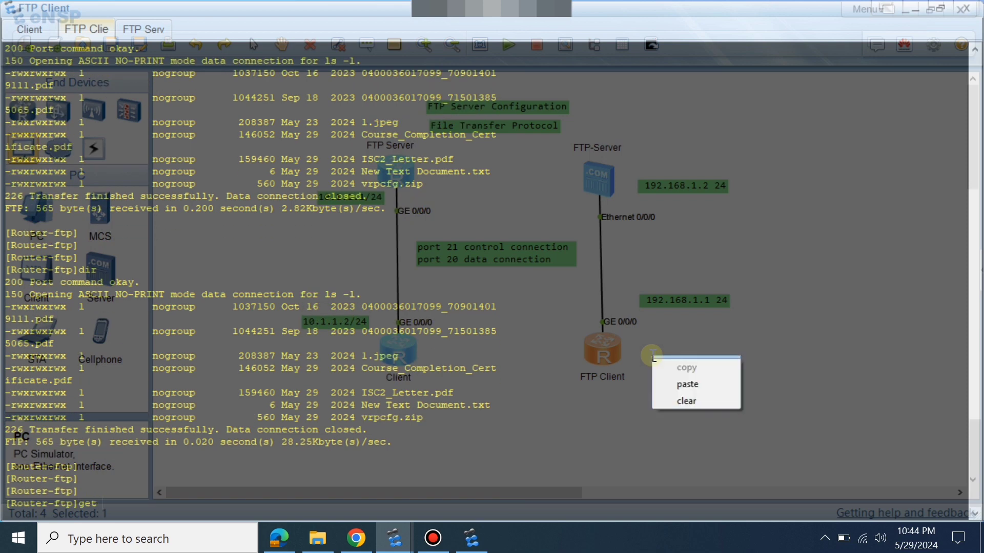
pyautogui.click(677, 380)
pyautogui.press('Return')
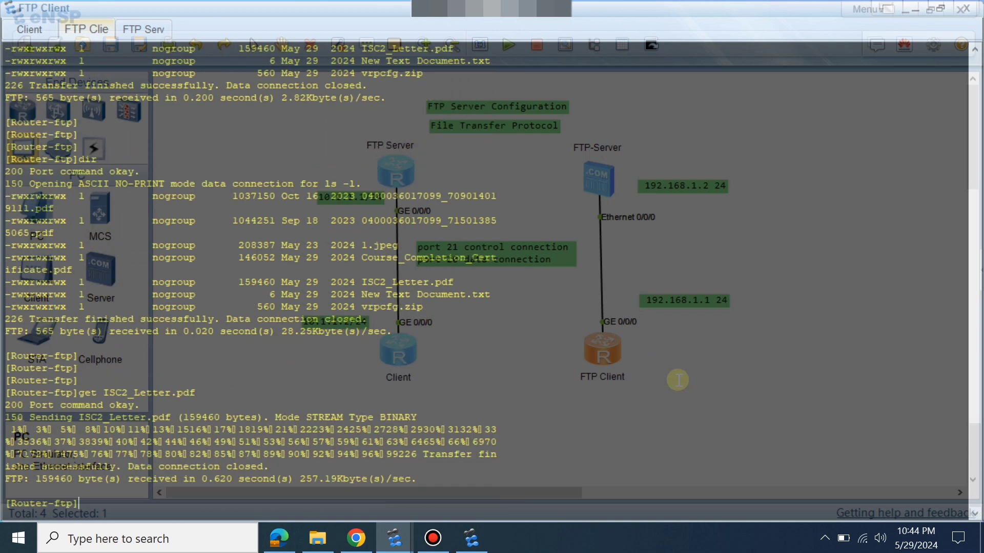
pyautogui.press('Return')
pyautogui.press('Return')
pyautogui.press('Return')
pyautogui.press('Return')
pyautogui.press('Return')
pyautogui.press('Return')
pyautogui.write('q')
pyautogui.press('Return')
pyautogui.press('Return')
pyautogui.press('Return')
pyautogui.press('Return')
pyautogui.press('Return')
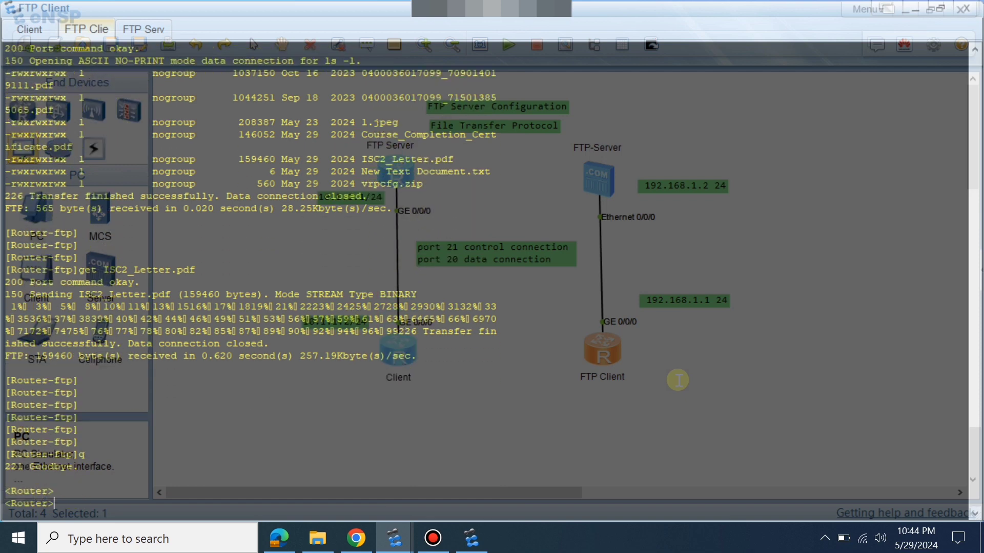
pyautogui.press('Return')
pyautogui.press('Return')
pyautogui.press('Return')
pyautogui.press('Return')
pyautogui.press('Return')
pyautogui.press('Return')
pyautogui.press('Return')
pyautogui.press('Return')
pyautogui.press('Return')
pyautogui.press('Return')
pyautogui.press('Return')
pyautogui.press('Return')
pyautogui.press('Return')
pyautogui.press('Return')
pyautogui.press('Return')
pyautogui.press('Return')
pyautogui.press('Return')
pyautogui.press('Return')
pyautogui.press('Return')
pyautogui.press('Return')
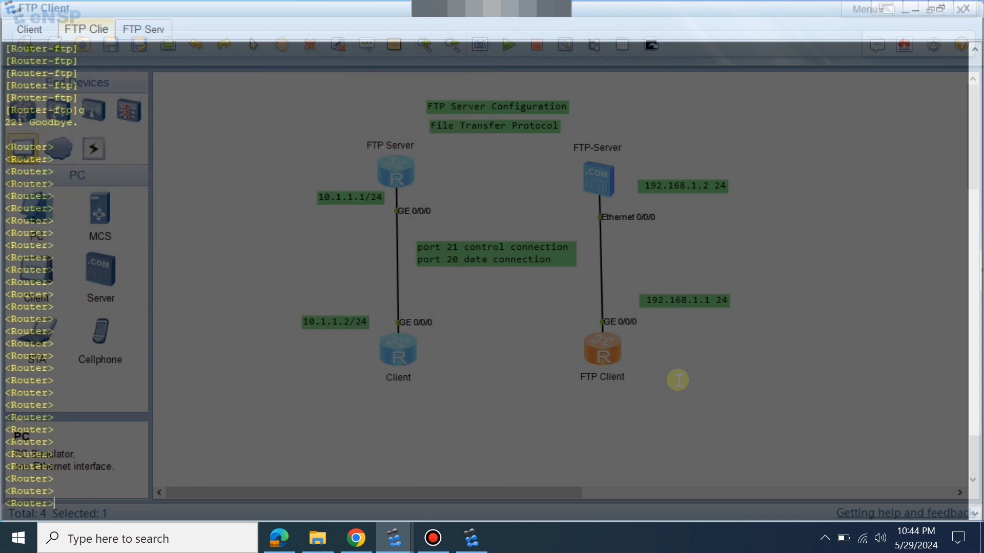
# Run dir on the router to confirm isc2_letter.pdf and vrpcfg.zip in flash, then minimize the console.
pyautogui.write('dir')
pyautogui.press('Return')
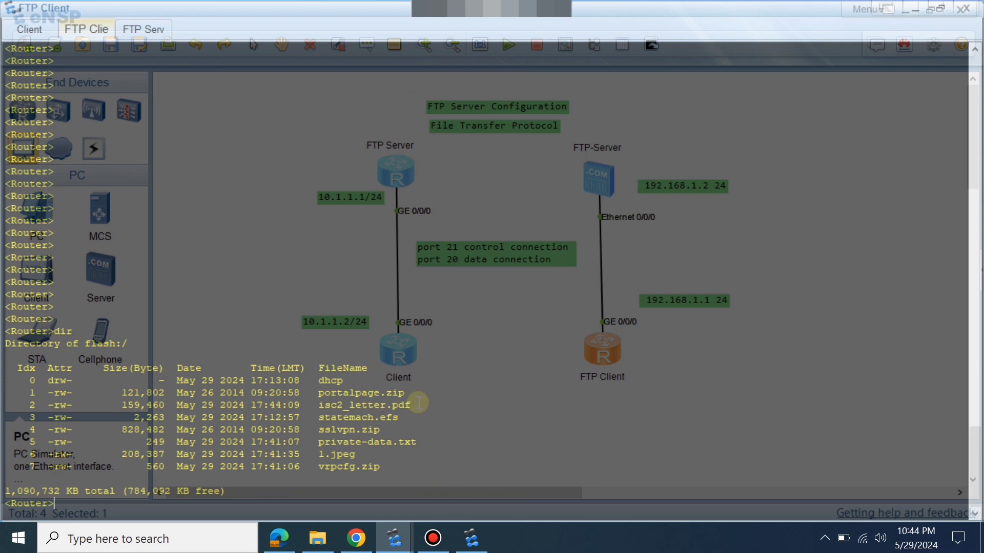
pyautogui.moveTo(411, 405); pyautogui.dragTo(67, 393)
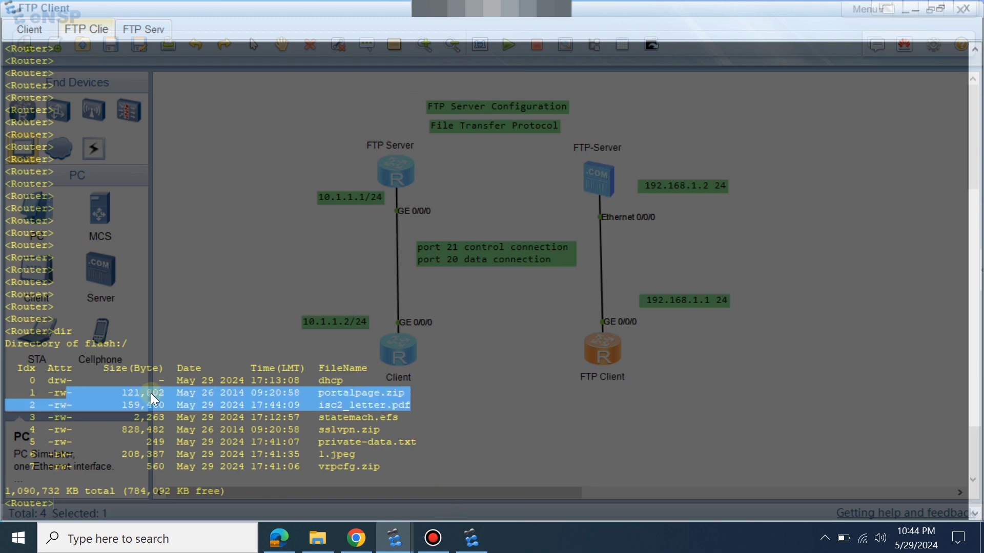
pyautogui.click(257, 404)
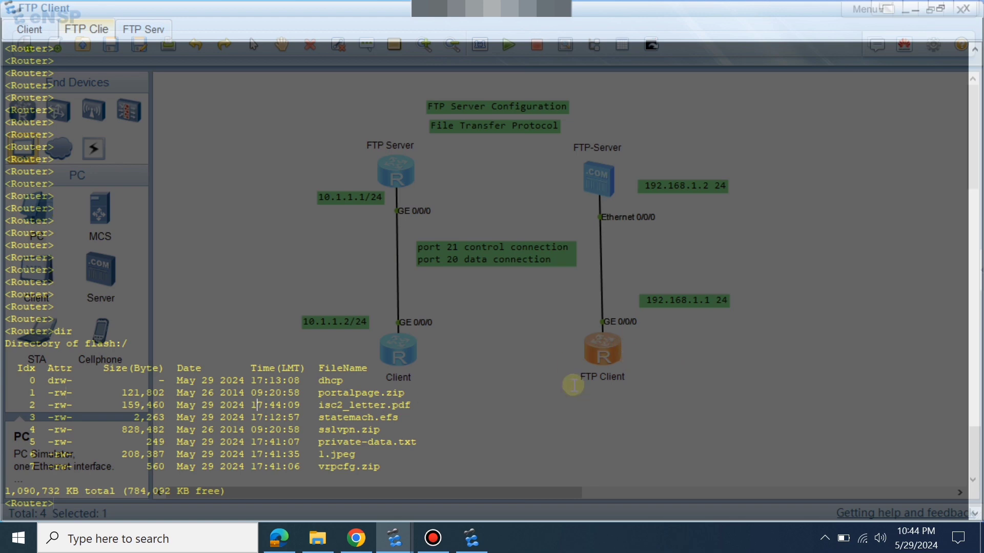
pyautogui.click(911, 9)
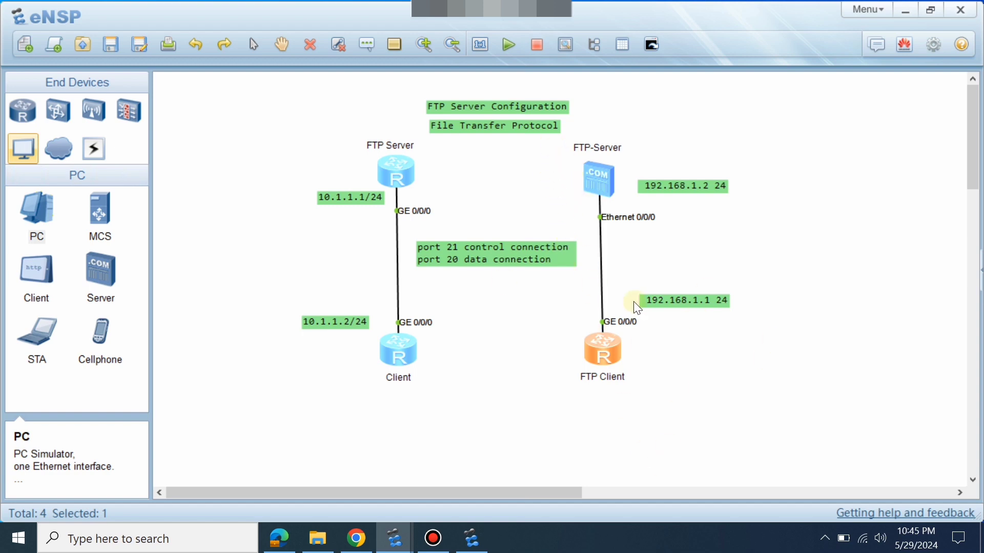
pyautogui.click(48, 212)
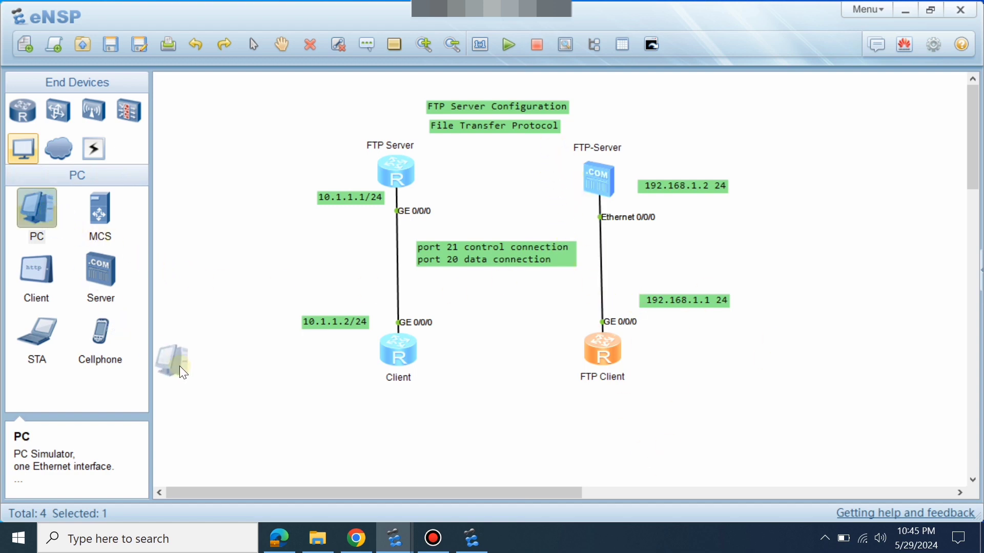
pyautogui.click(207, 388)
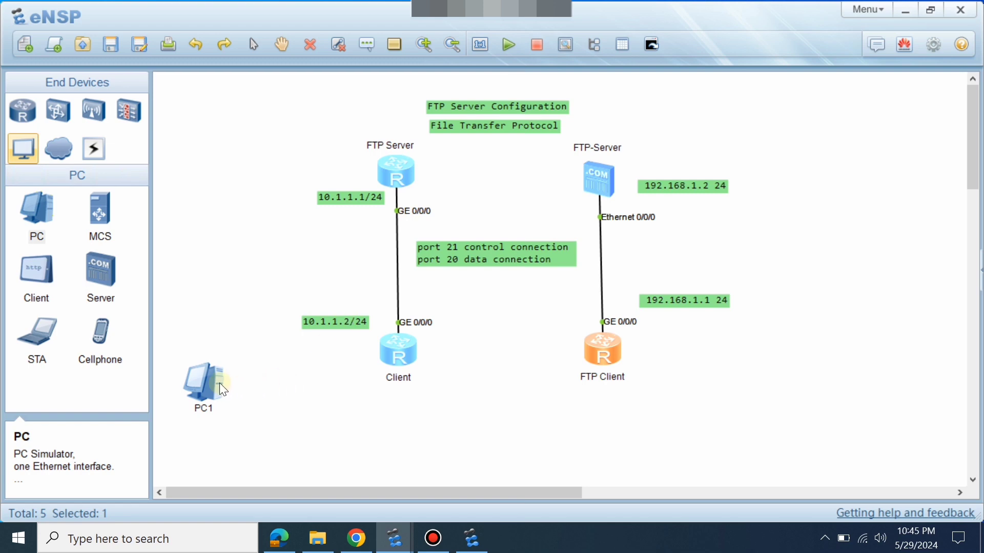
pyautogui.moveTo(219, 383); pyautogui.dragTo(222, 382)
pyautogui.doubleClick(207, 389)
pyautogui.click(301, 96)
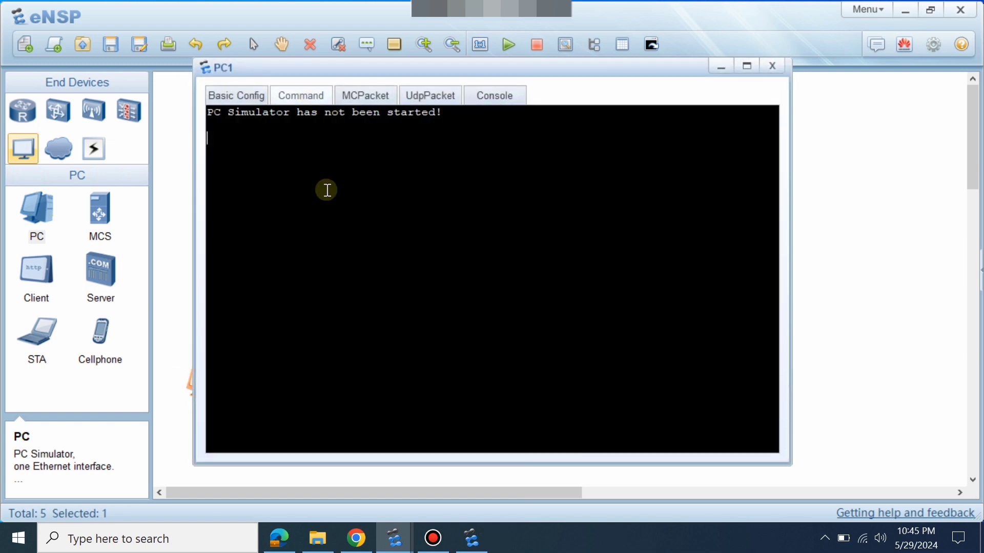
pyautogui.click(772, 65)
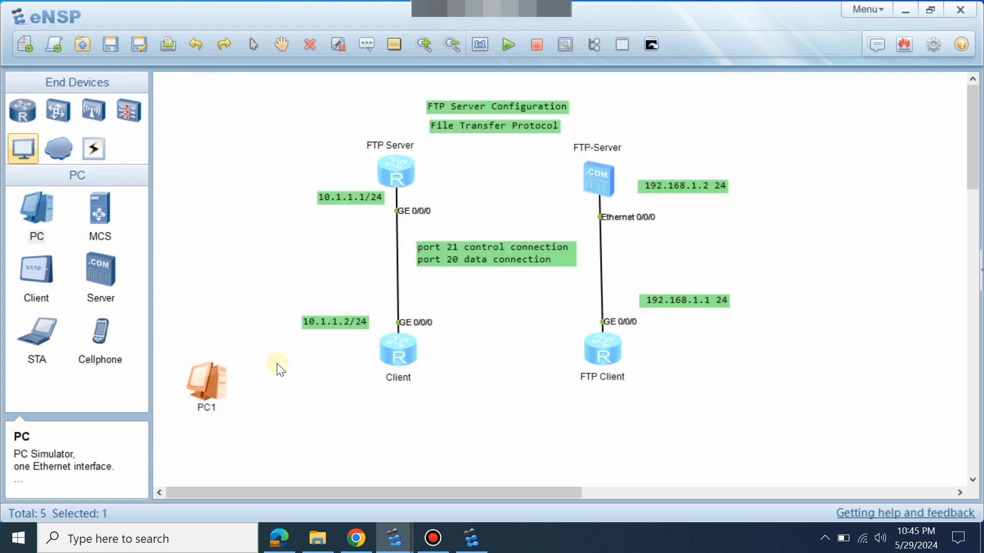
pyautogui.rightClick(218, 375)
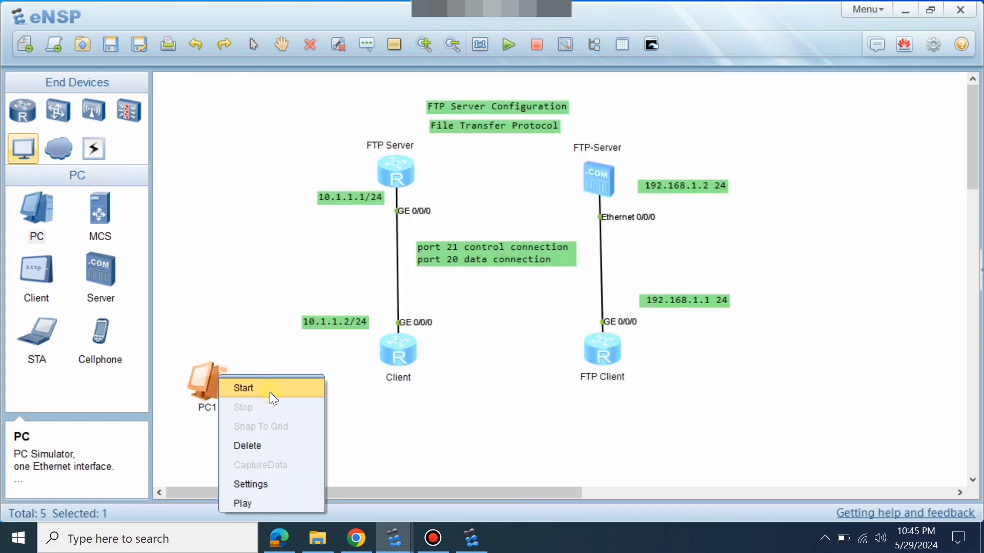
pyautogui.click(273, 447)
pyautogui.click(519, 311)
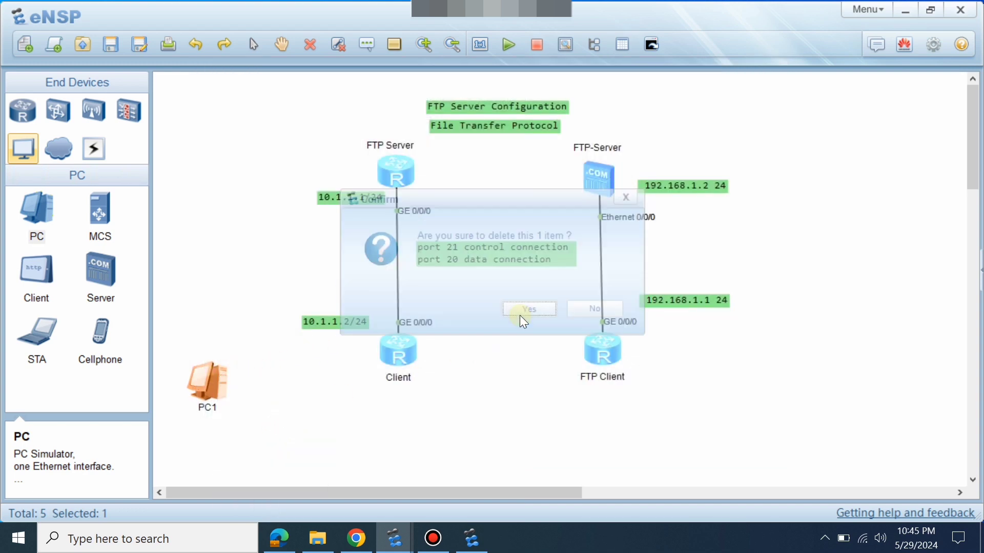